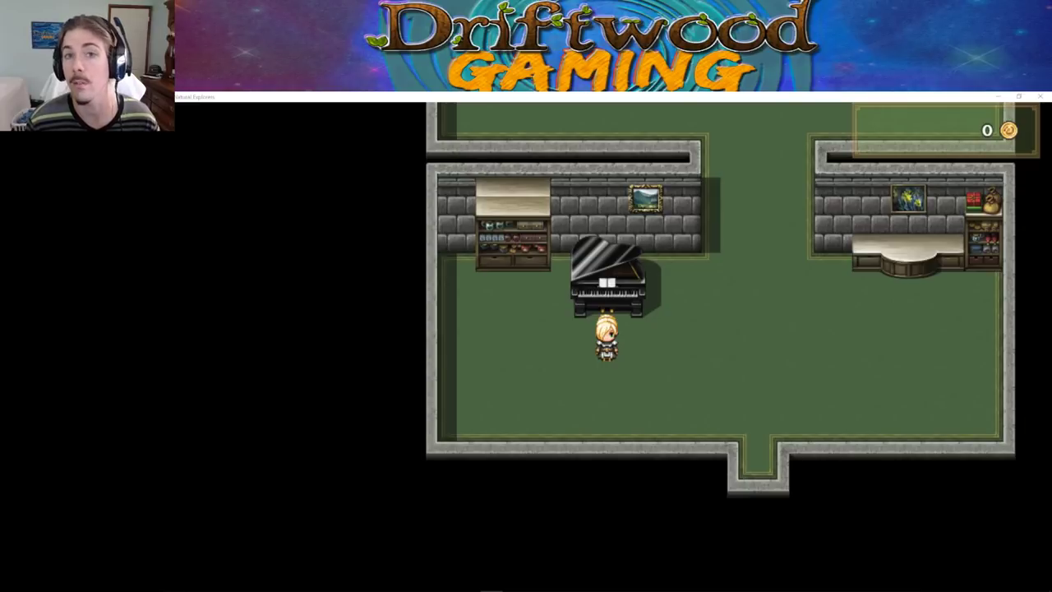
# - Walk the character up to the piano and answer No to the 'Play the piano?' prompt
pyautogui.click(731, 96)
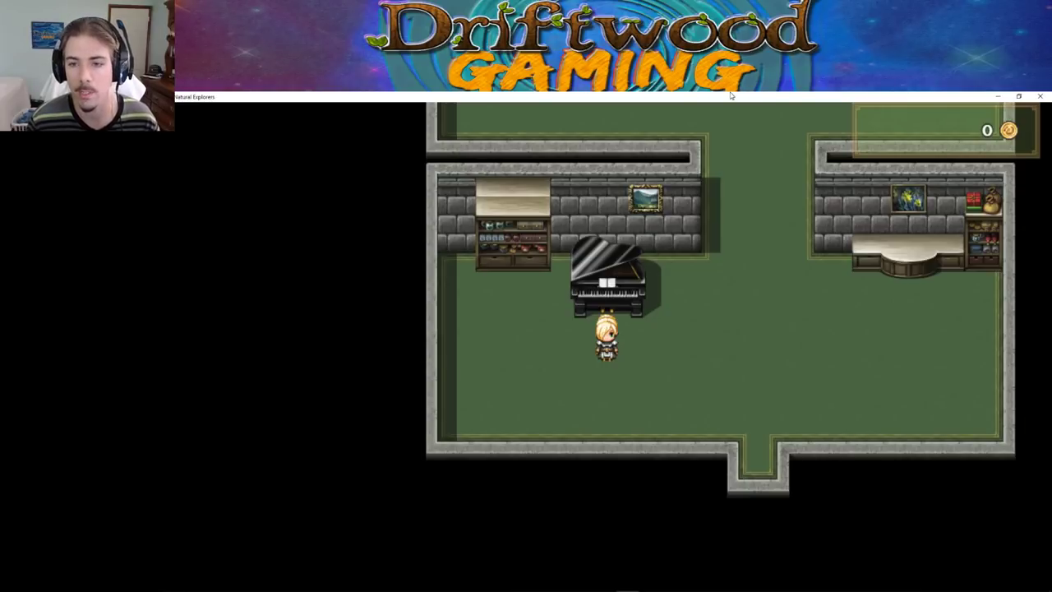
pyautogui.press('Up')
pyautogui.press('Return')
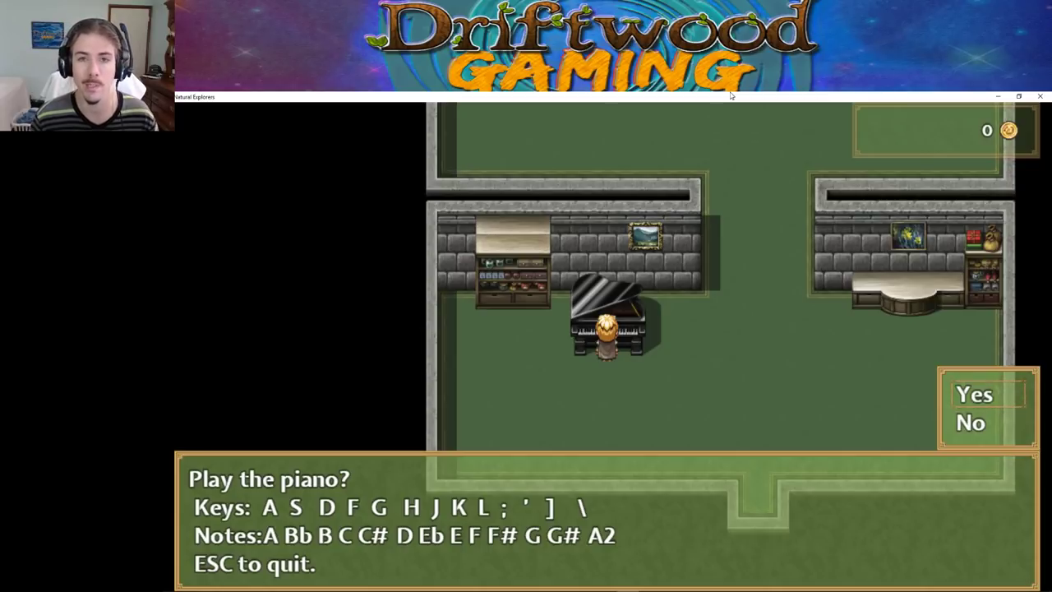
pyautogui.press('Down')
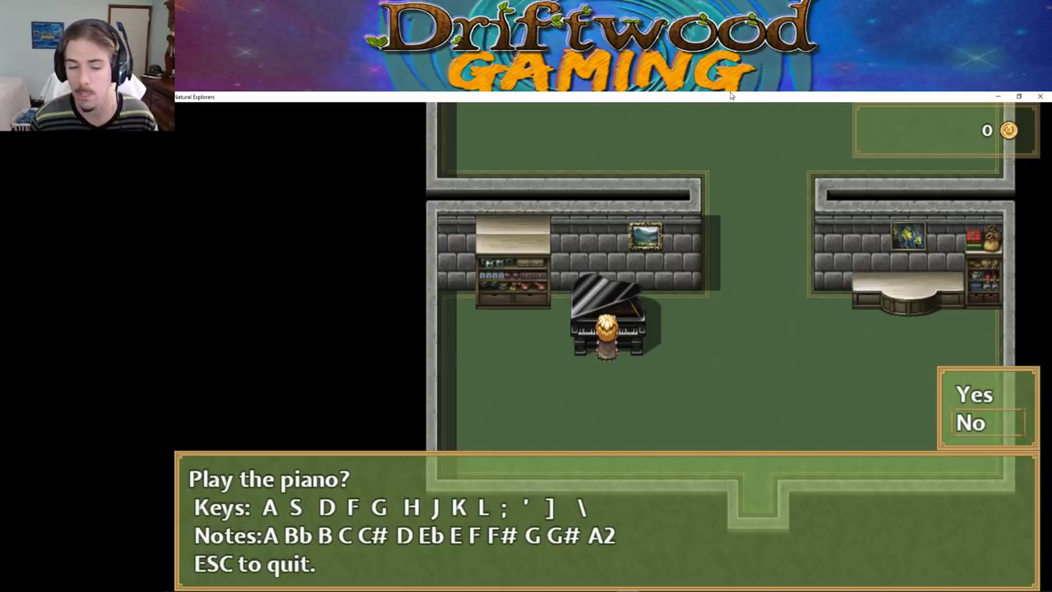
pyautogui.press('Return')
# - Walk away from the piano, return to it, and reopen then dismiss its prompt
pyautogui.press('Down')
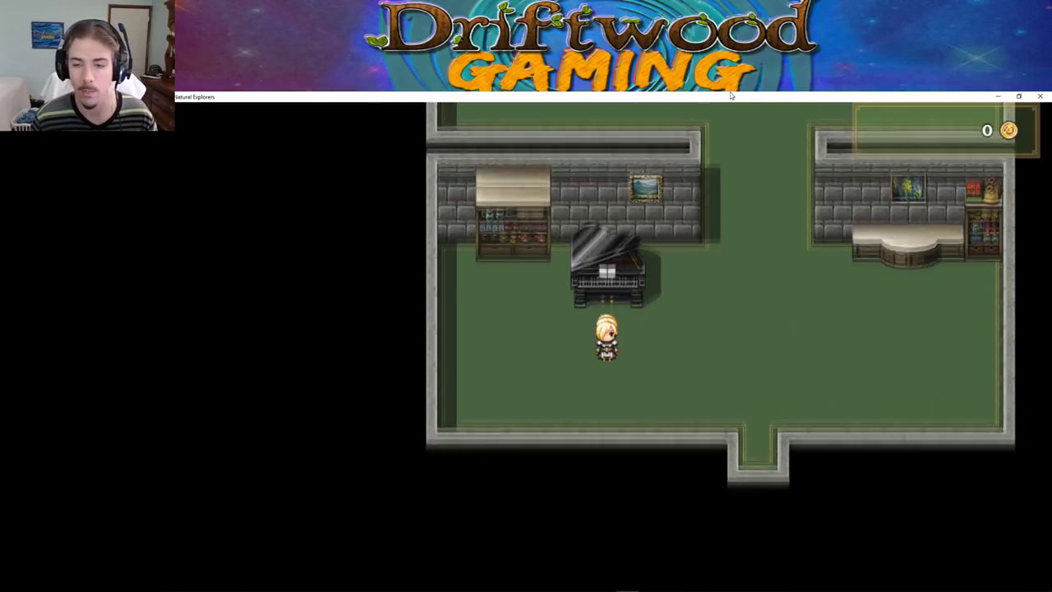
pyautogui.press('Right')
pyautogui.press('Left')
pyautogui.press('Up')
pyautogui.press('Return')
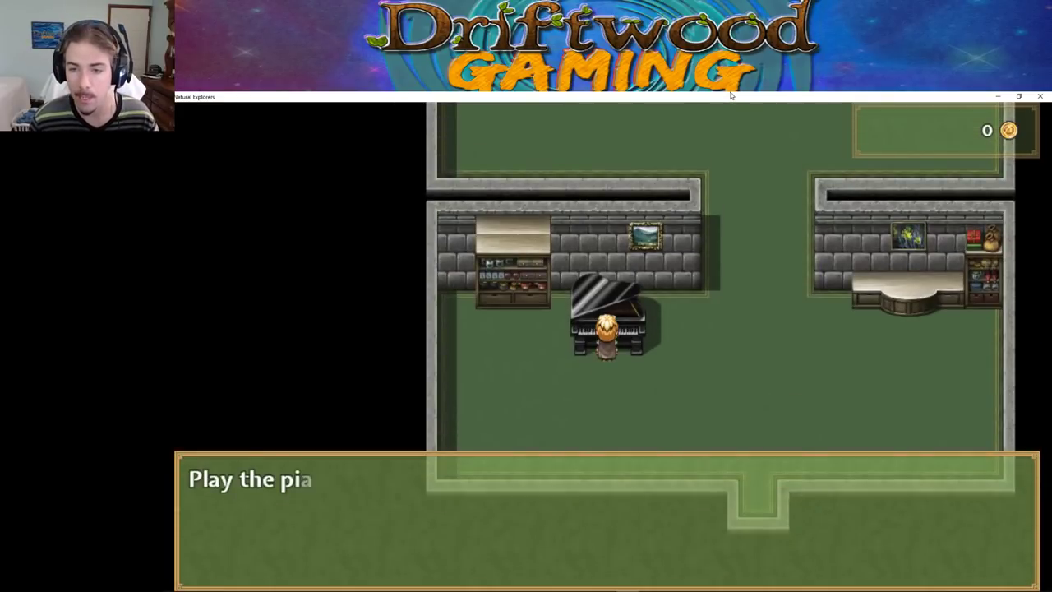
pyautogui.press('Return')
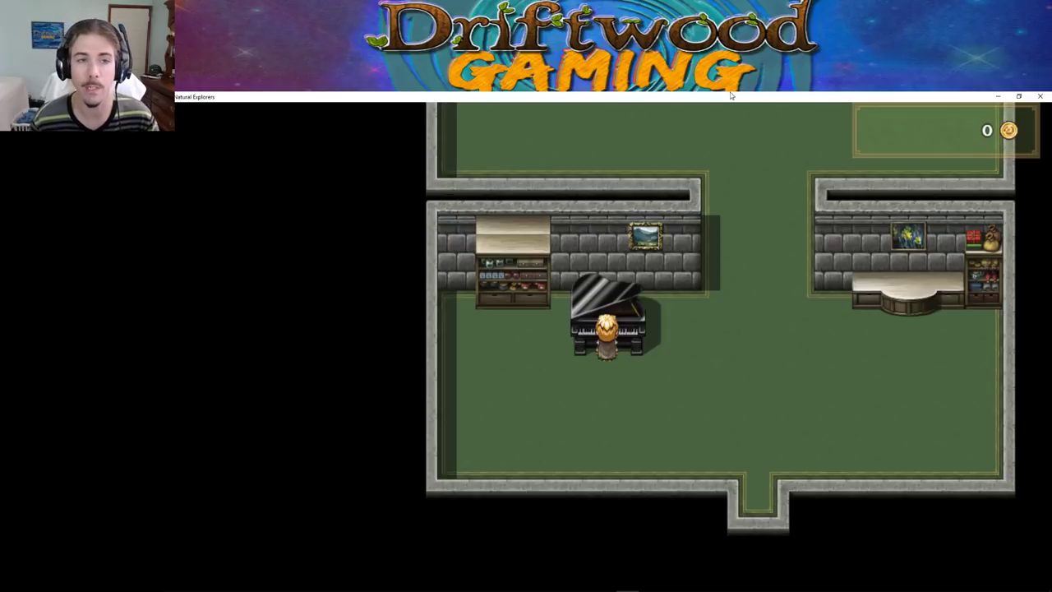
# - Close the current Audacity project without saving and start recording a new sung note
pyautogui.moveTo(625, 588)
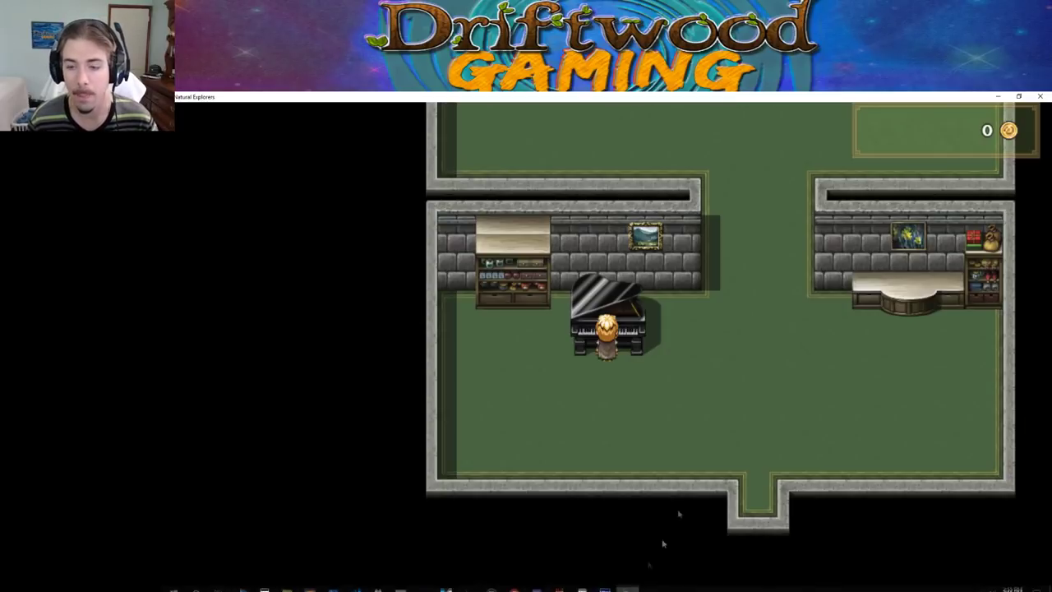
pyautogui.moveTo(582, 580)
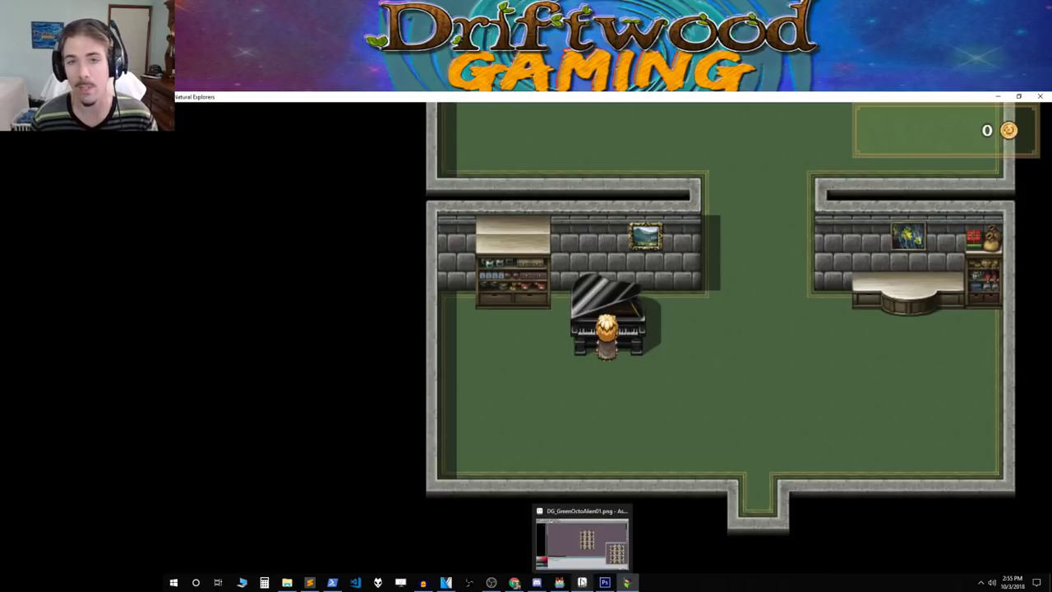
pyautogui.click(421, 582)
pyautogui.click(185, 106)
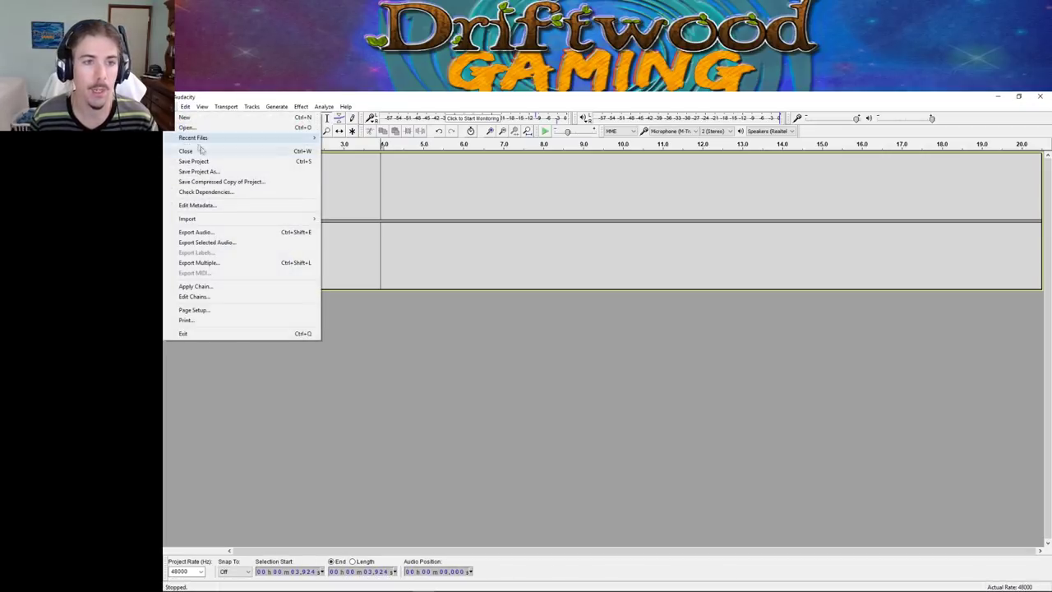
pyautogui.click(197, 151)
pyautogui.click(608, 378)
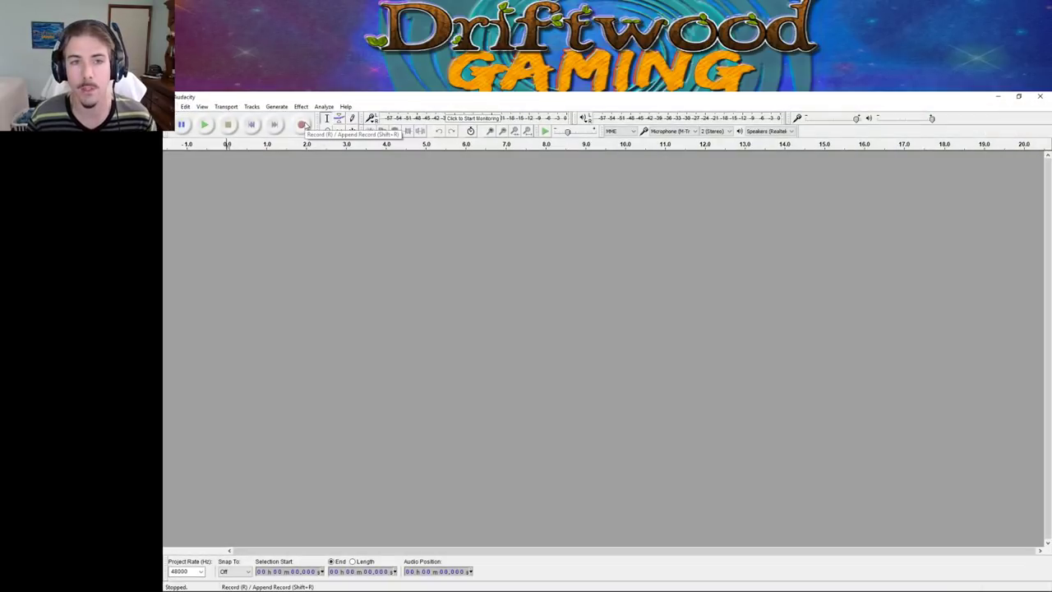
pyautogui.click(302, 125)
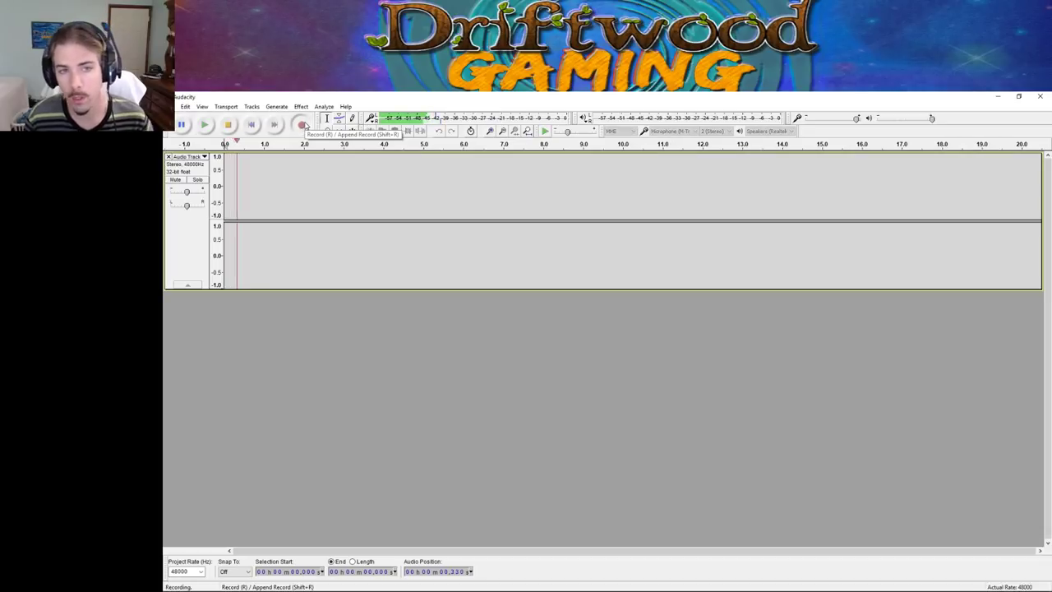
# - Stop recording and delete the leading 0.51 s of silence from the clip
pyautogui.click(227, 124)
pyautogui.moveTo(245, 187); pyautogui.dragTo(223, 187)
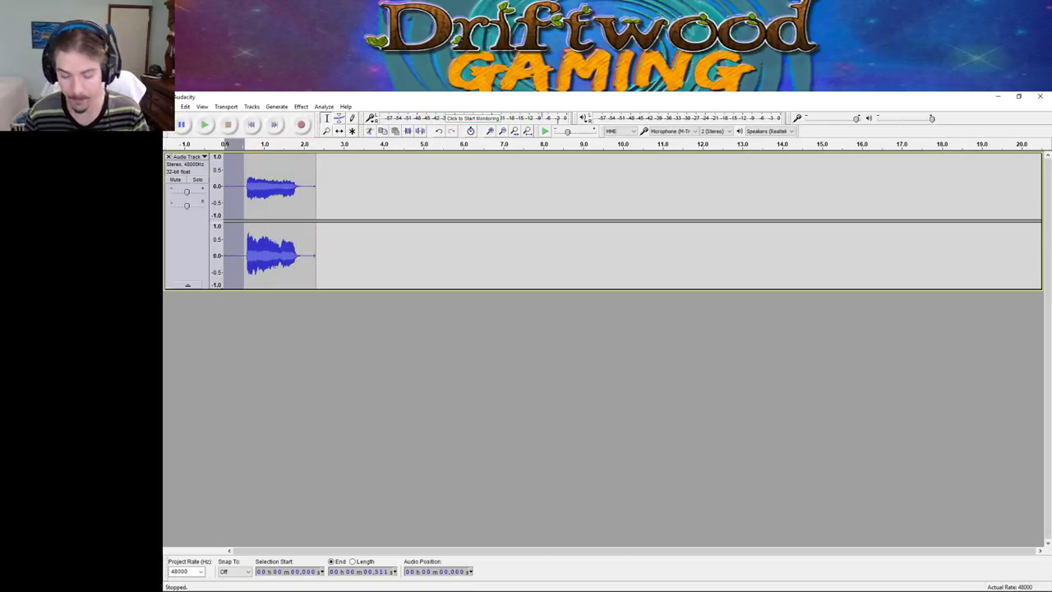
pyautogui.press('Delete')
pyautogui.click(279, 199)
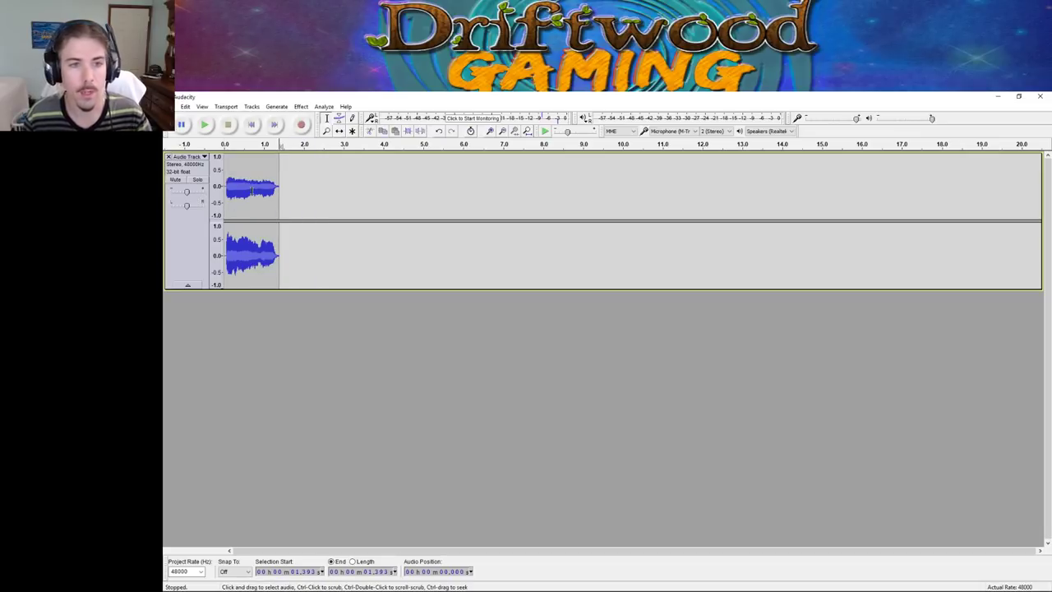
# - Normalize the 1.39 s clip to 0.0 dB and play it back
pyautogui.hotkey('ctrl', 'a')
pyautogui.click(300, 106)
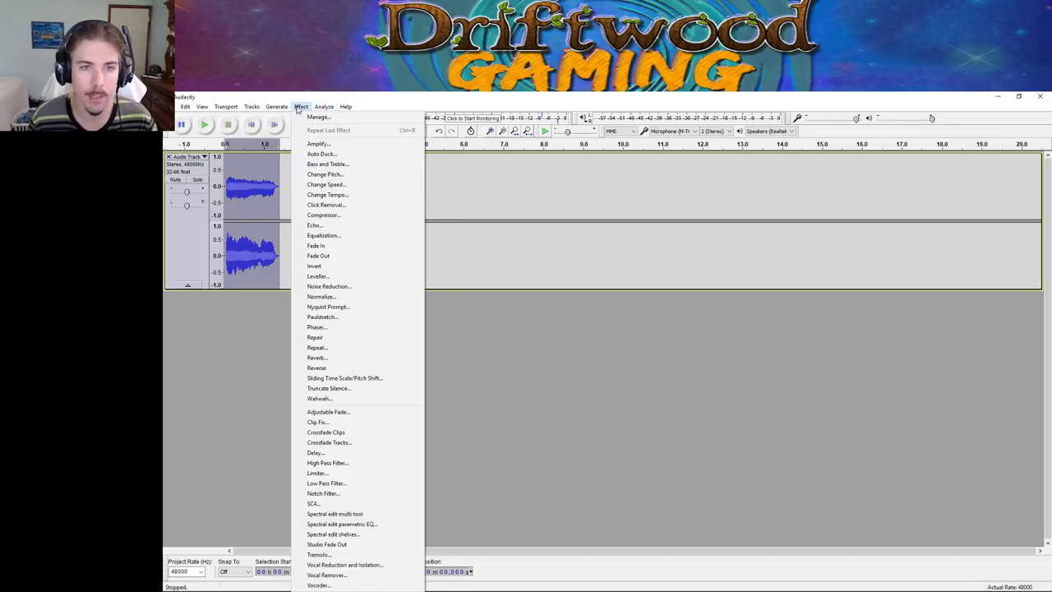
pyautogui.click(337, 295)
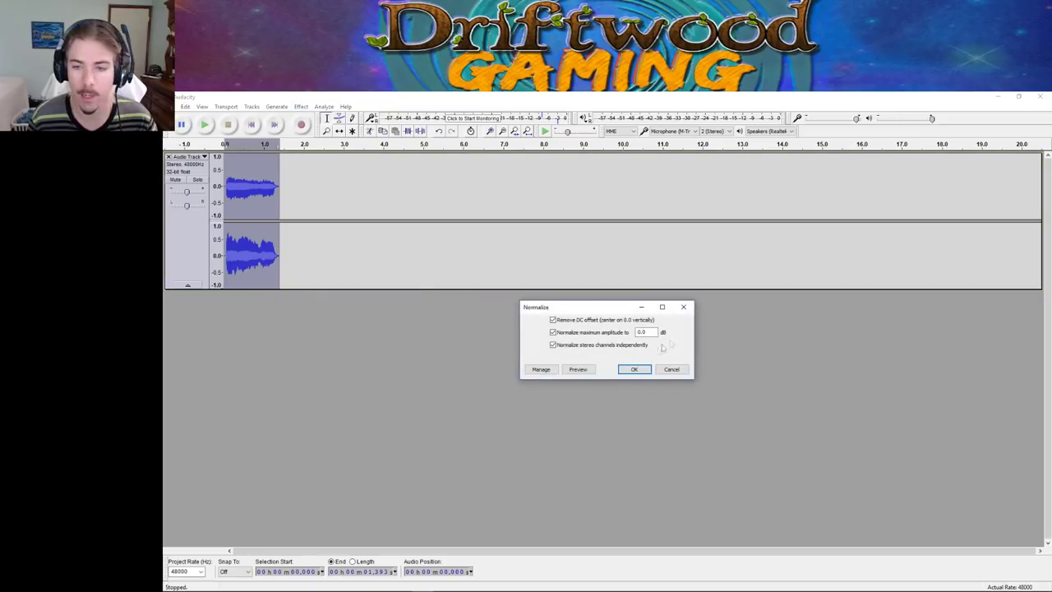
pyautogui.click(634, 369)
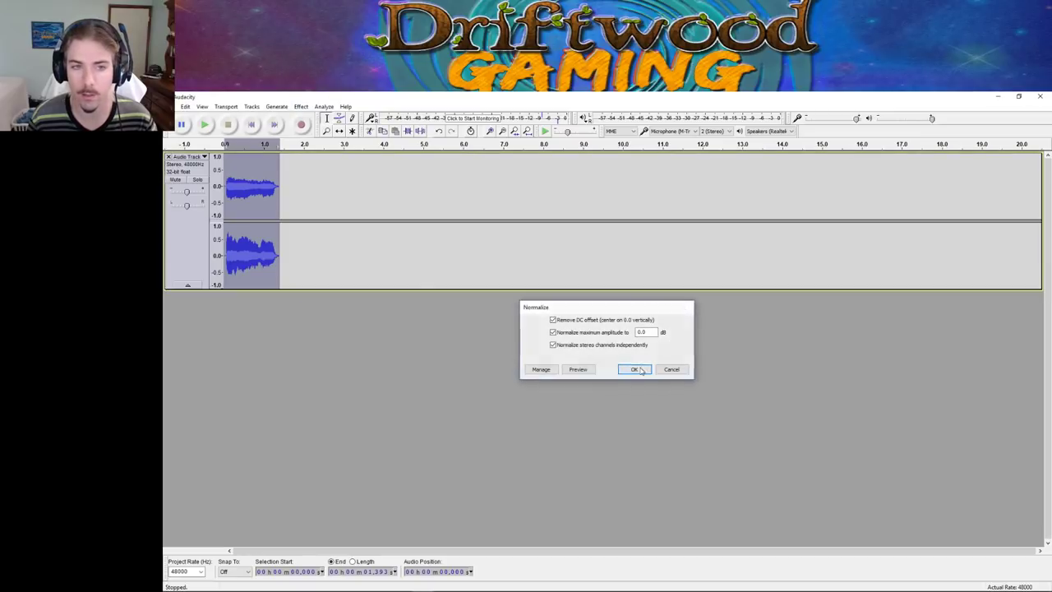
pyautogui.click(204, 125)
pyautogui.click(300, 106)
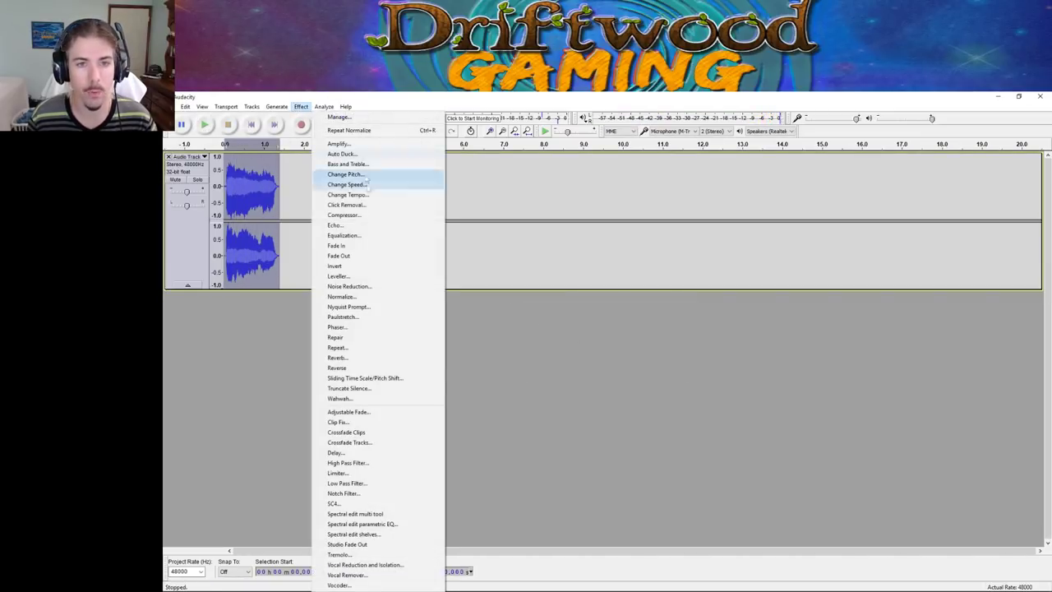
pyautogui.click(302, 107)
pyautogui.click(301, 107)
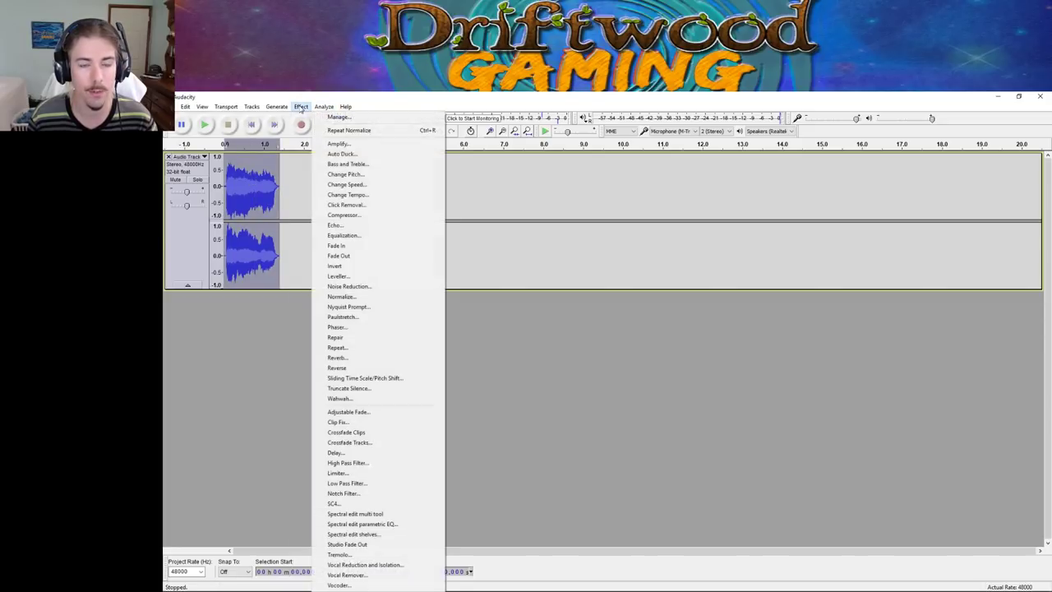
pyautogui.click(369, 179)
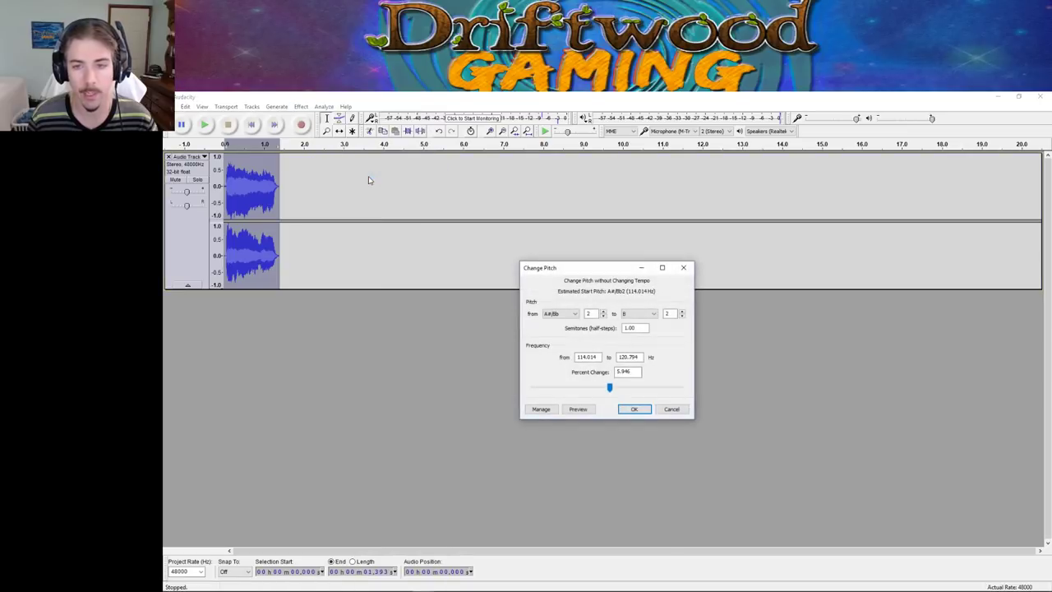
pyautogui.click(658, 412)
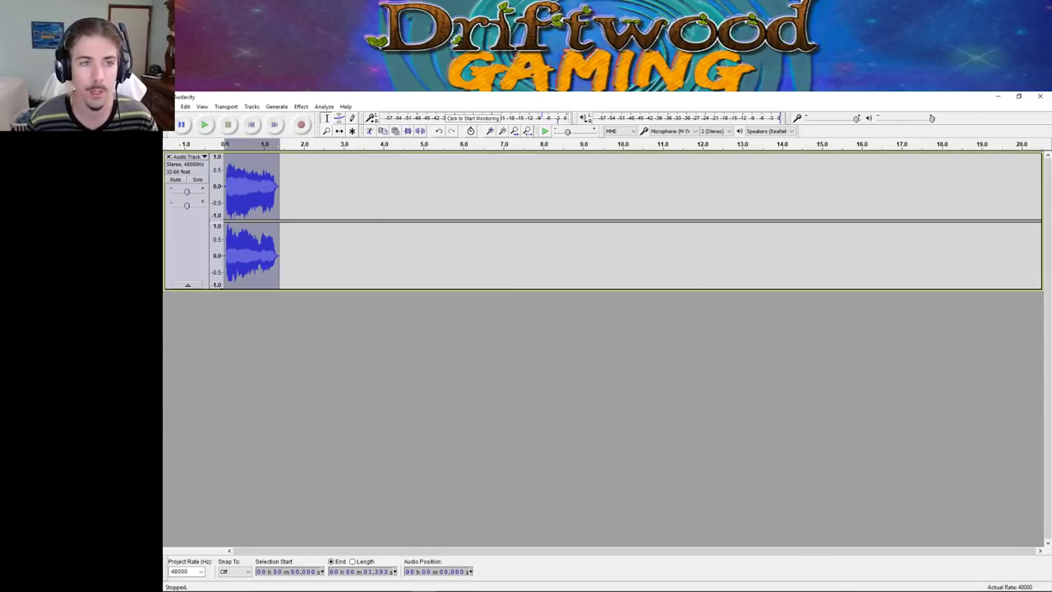
pyautogui.click(185, 106)
# - Export the clip as the Ogg file !DG_SingingNote1_Bb, accepting the default metadata
pyautogui.click(209, 232)
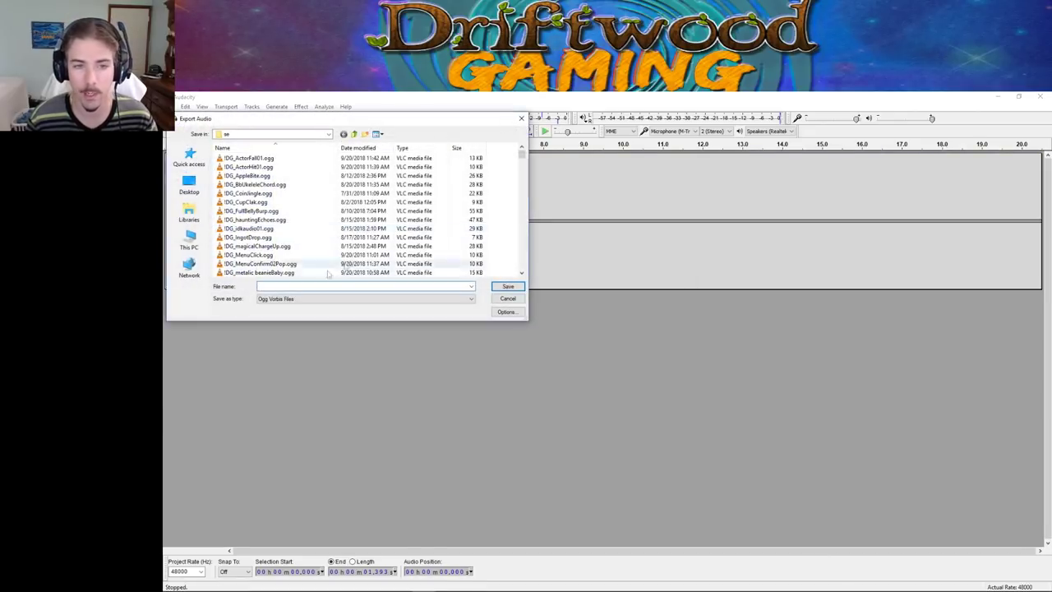
pyautogui.click(285, 286)
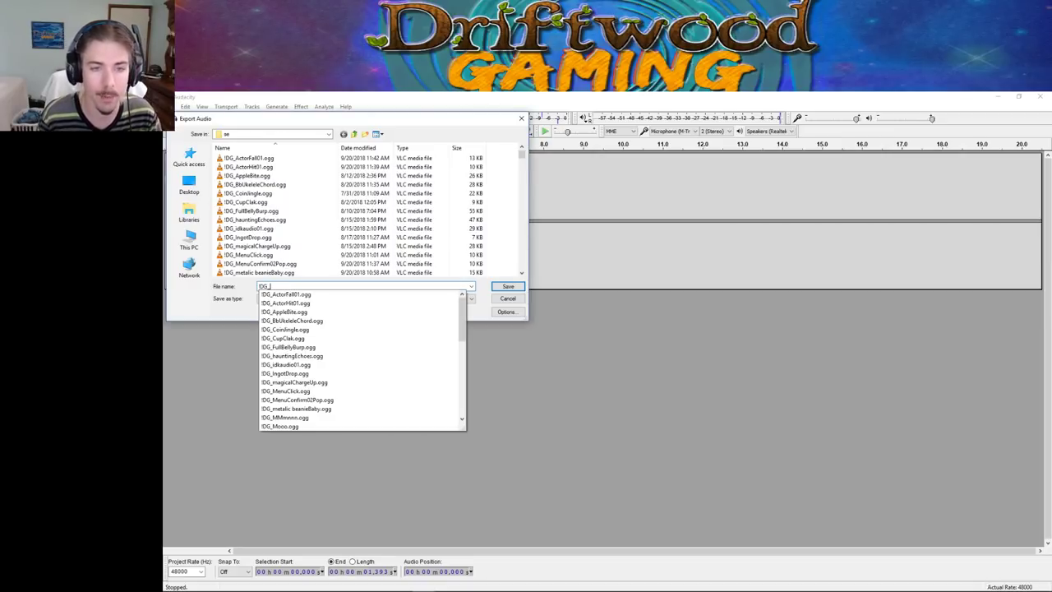
pyautogui.write('!DG_SingingNote1_Bb')
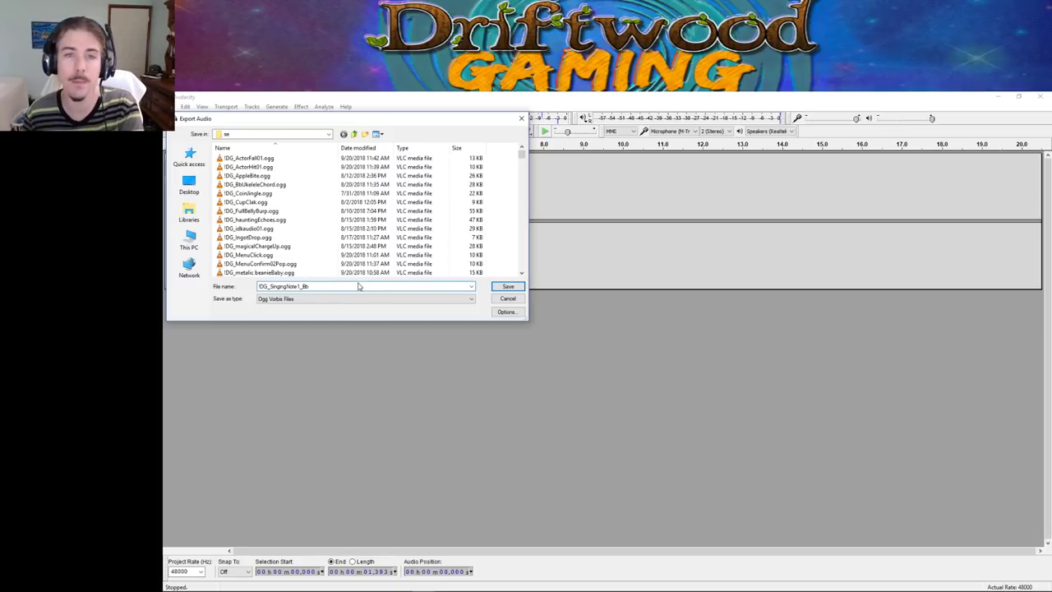
pyautogui.click(507, 288)
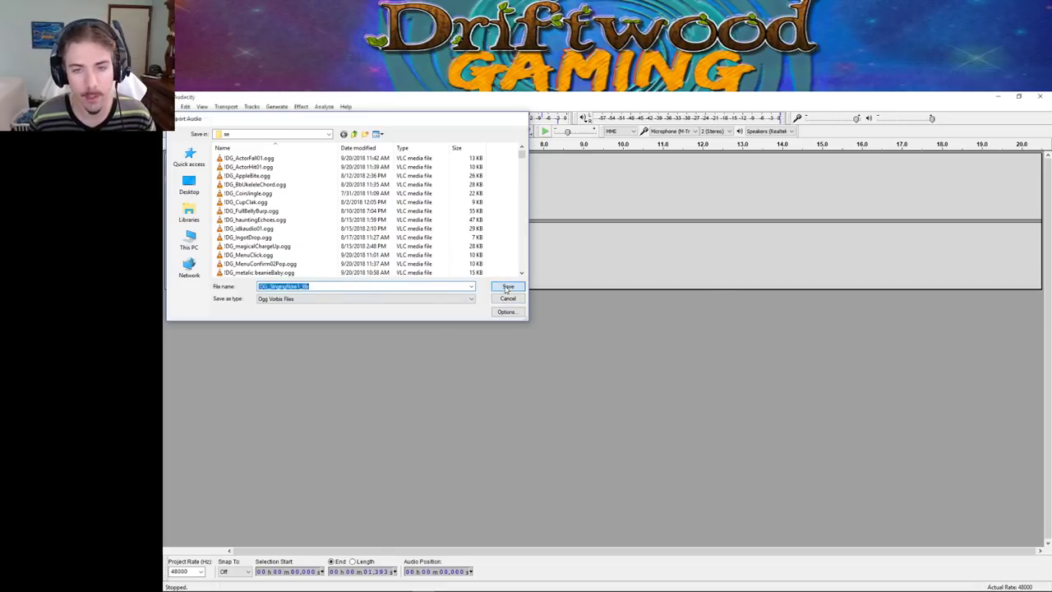
pyautogui.click(656, 448)
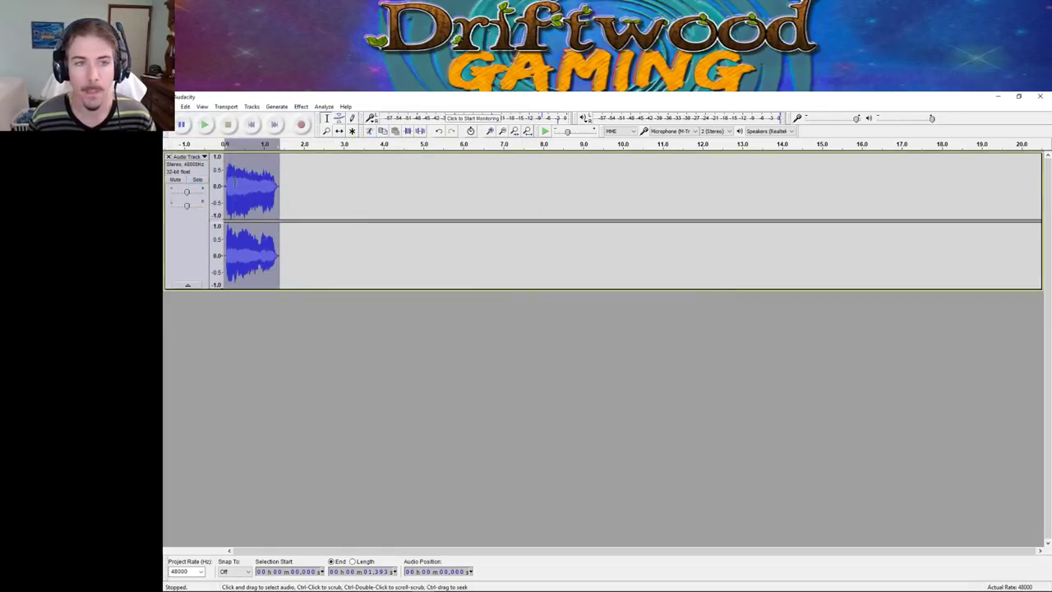
pyautogui.click(301, 106)
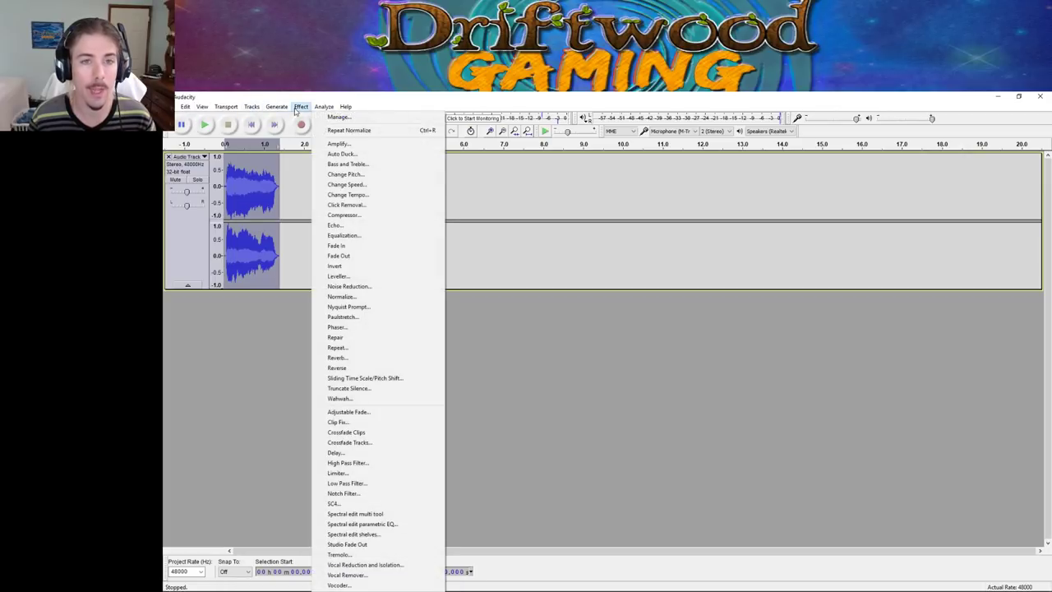
pyautogui.click(345, 174)
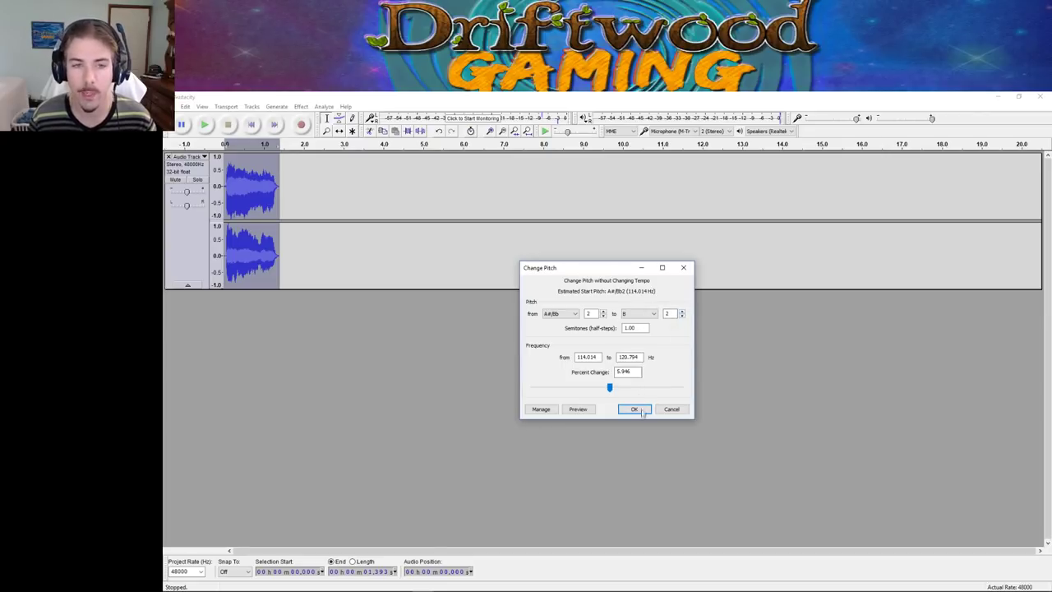
pyautogui.click(635, 409)
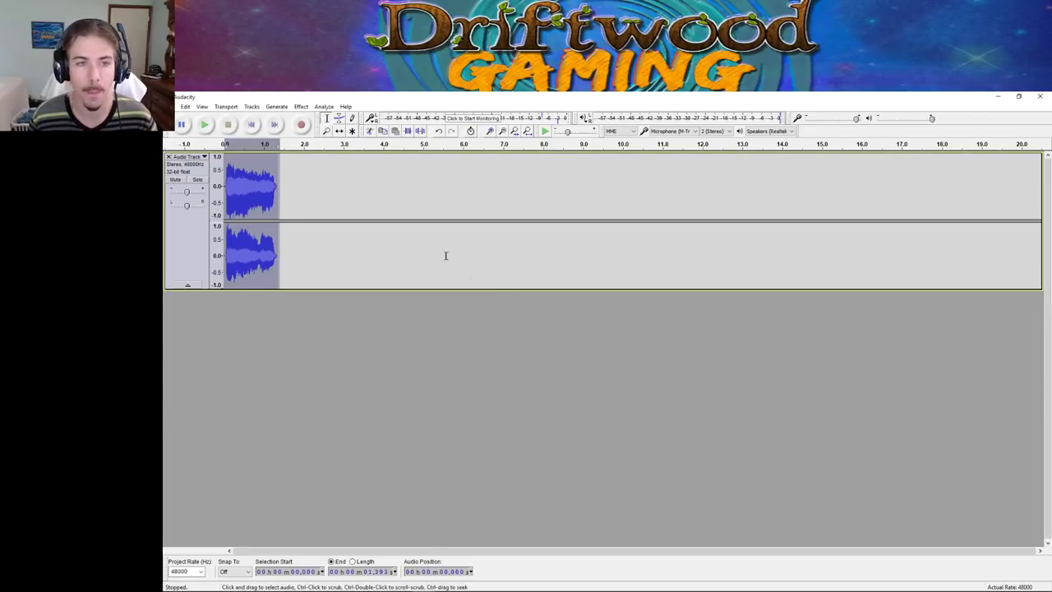
pyautogui.click(206, 124)
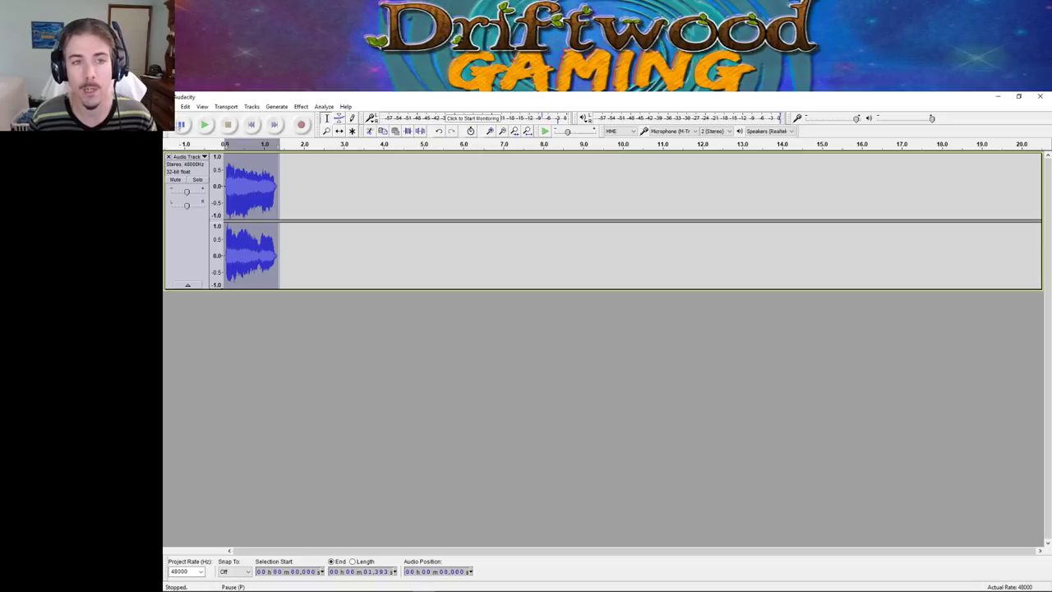
pyautogui.click(185, 107)
# - Export the clip as the Ogg file !DG_SingingNote2_B
pyautogui.click(277, 234)
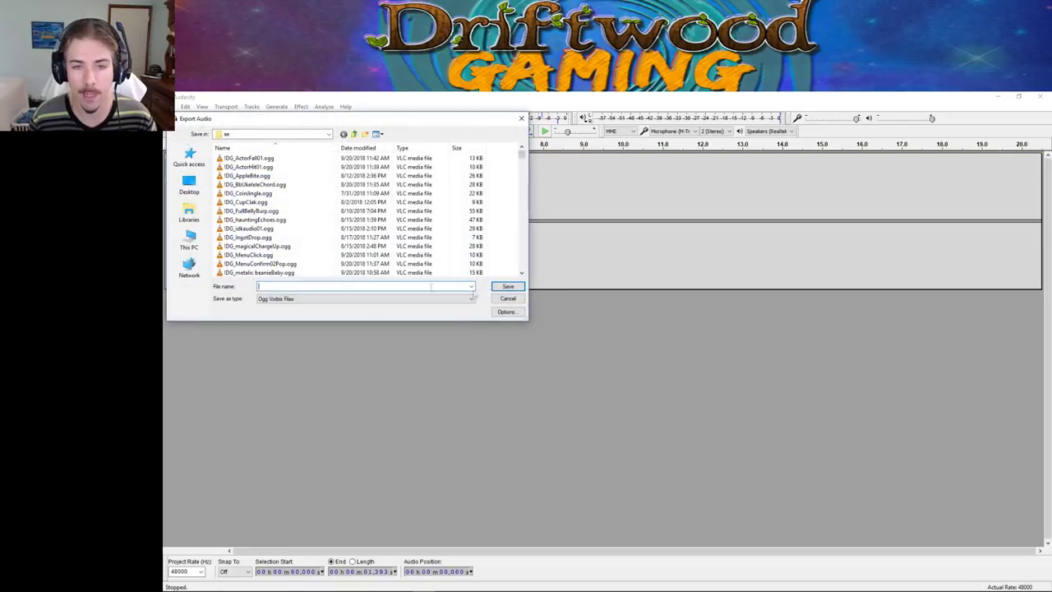
pyautogui.scroll(-1, 277, 230)
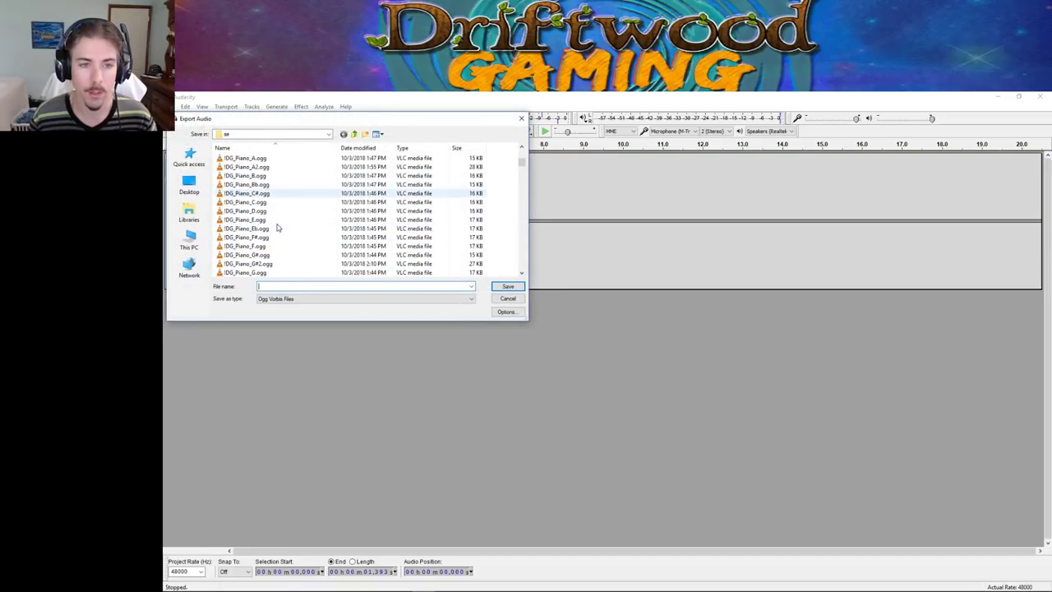
pyautogui.scroll(1, 278, 227)
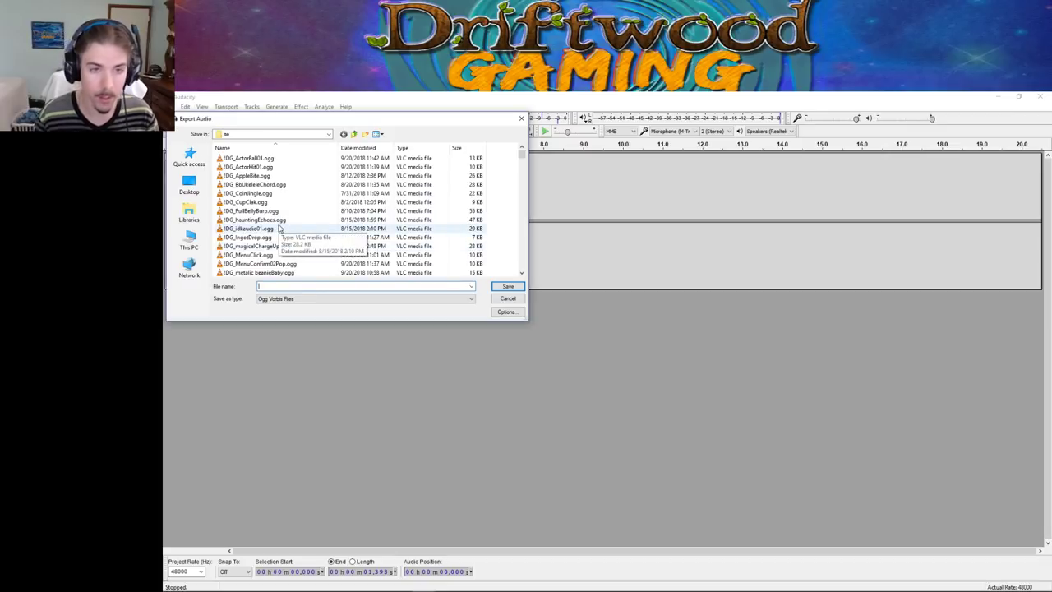
pyautogui.scroll(-5, 283, 229)
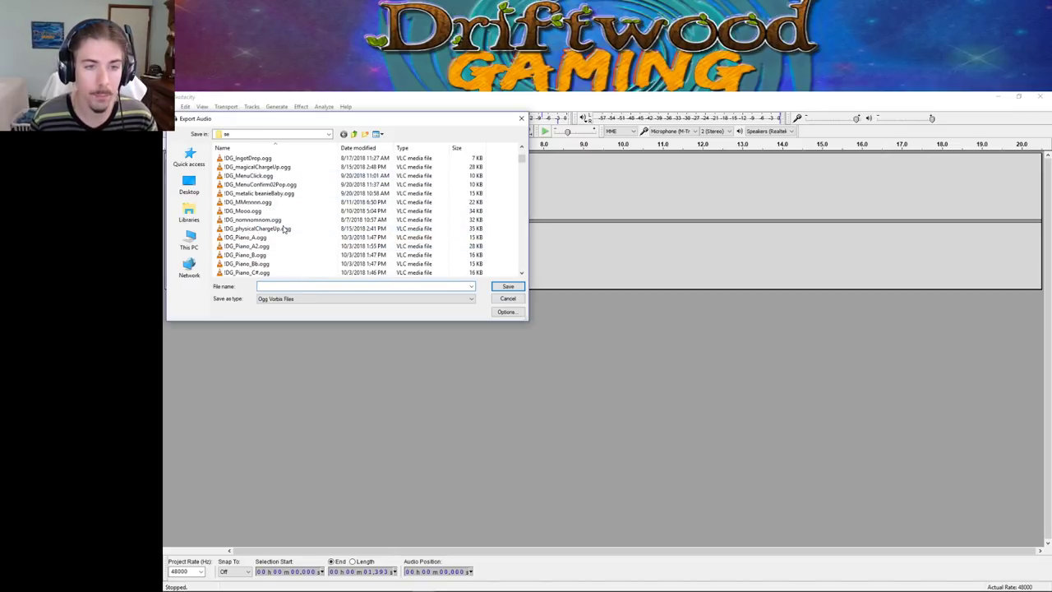
pyautogui.scroll(-2, 283, 230)
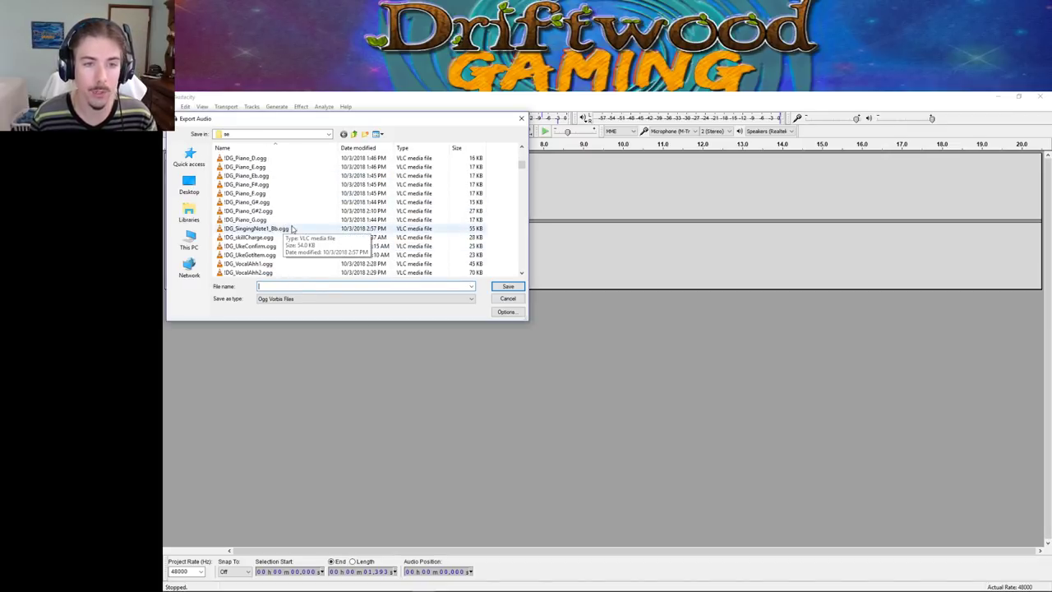
pyautogui.click(284, 228)
pyautogui.click(299, 285)
pyautogui.click(316, 286)
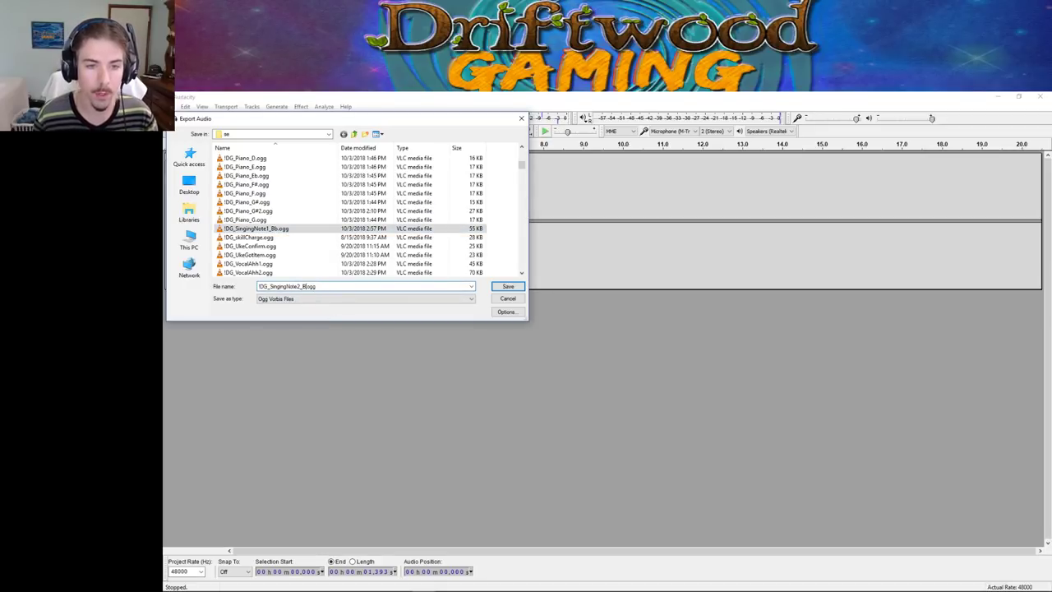
pyautogui.click(506, 289)
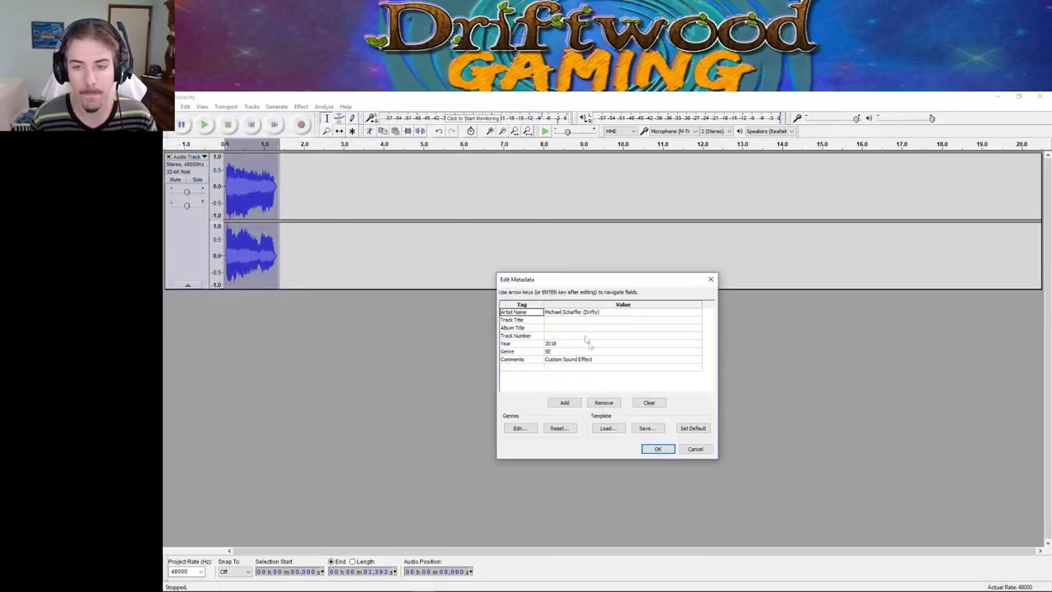
pyautogui.click(656, 448)
# - Raise the pitch one semitone and export it as !DG_SingingNote3_C
pyautogui.click(301, 106)
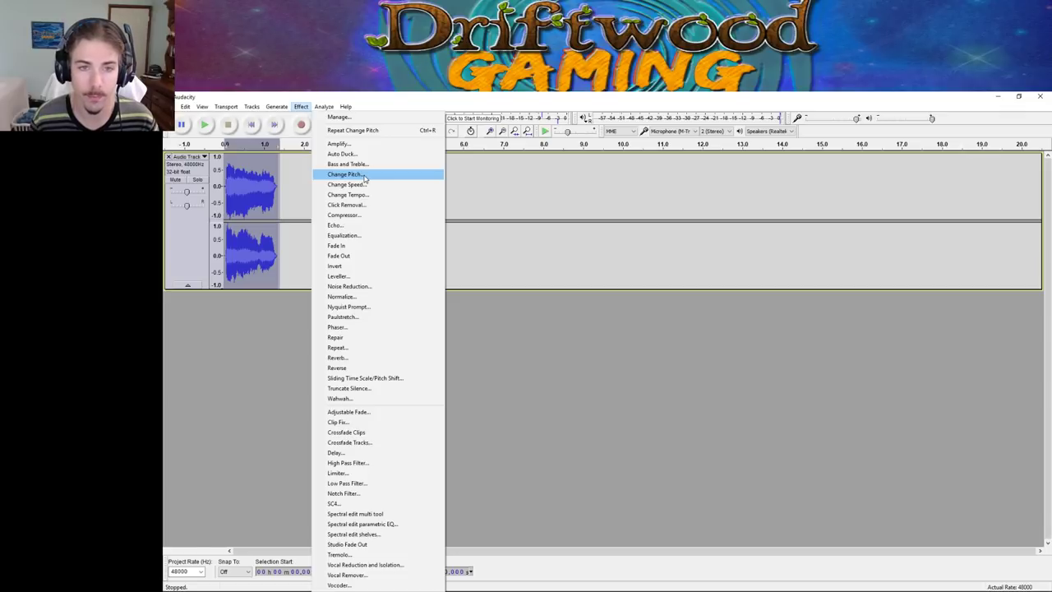
pyautogui.click(364, 175)
pyautogui.click(634, 409)
pyautogui.click(170, 106)
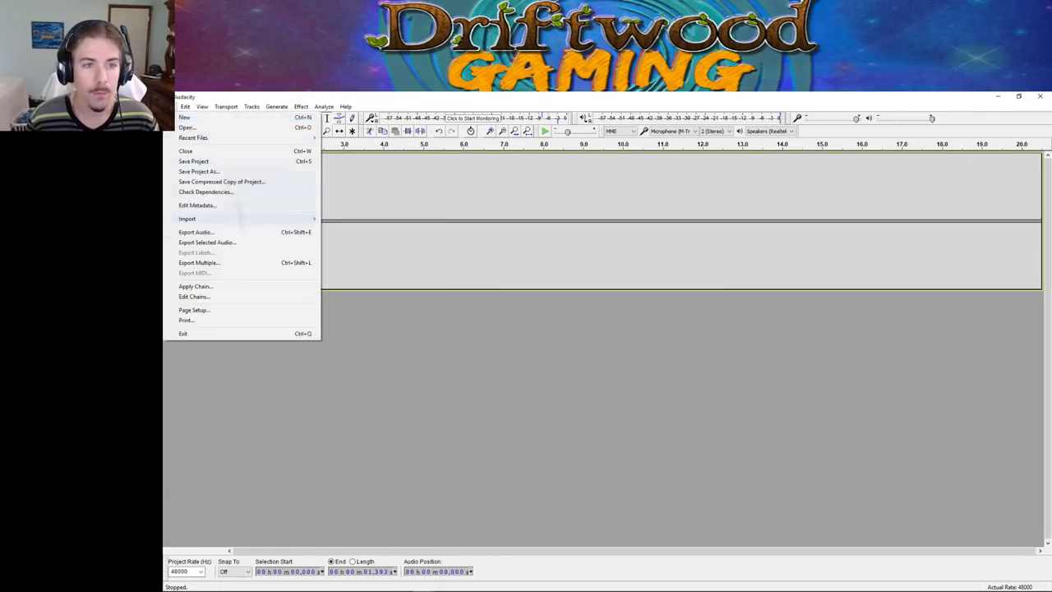
pyautogui.click(246, 231)
pyautogui.scroll(-5, 278, 271)
pyautogui.click(271, 264)
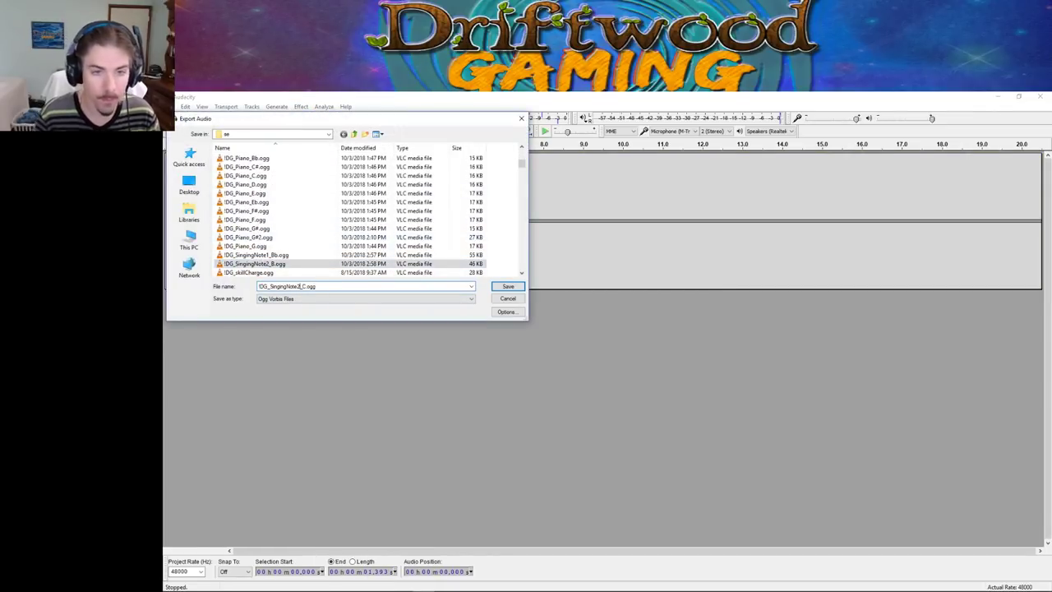
pyautogui.click(507, 286)
pyautogui.click(664, 444)
# - Raise the pitch another semitone and export it as the C# note file
pyautogui.click(300, 106)
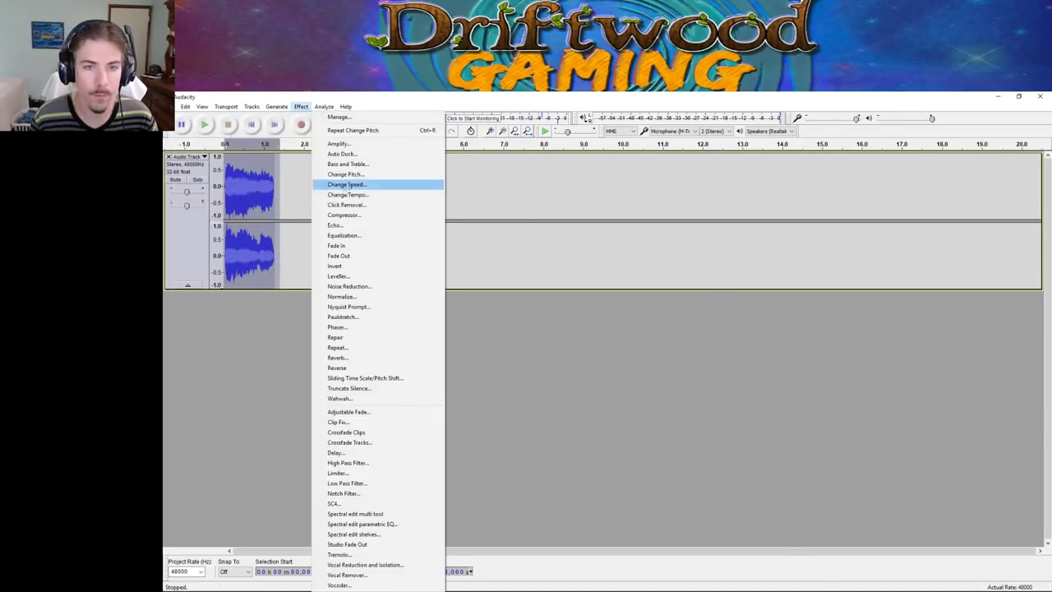
pyautogui.click(354, 183)
pyautogui.click(634, 408)
pyautogui.click(186, 106)
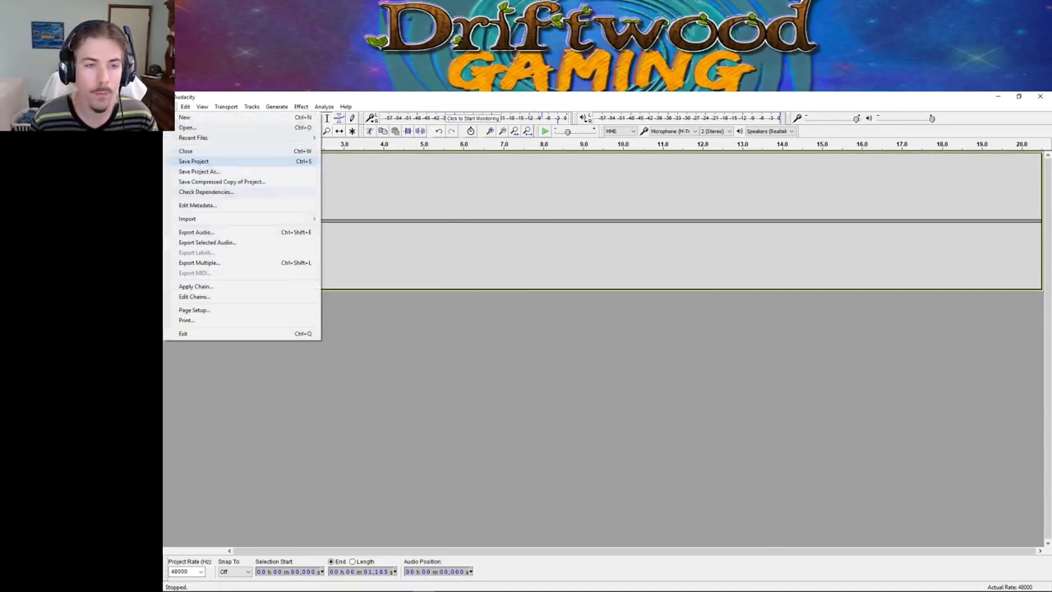
pyautogui.click(247, 231)
pyautogui.scroll(-5, 317, 240)
pyautogui.click(256, 219)
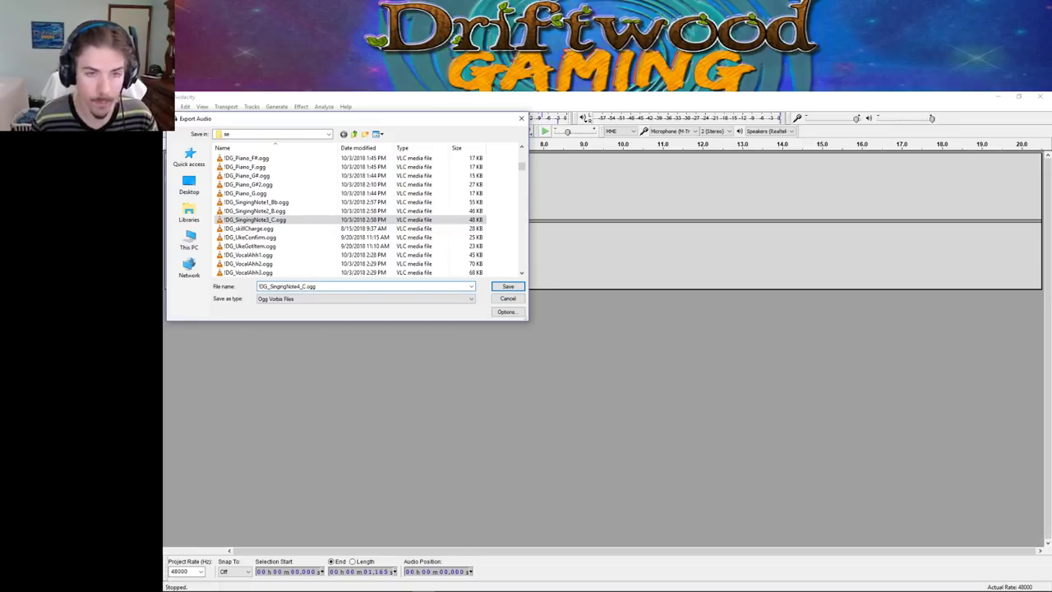
pyautogui.click(507, 286)
pyautogui.click(657, 447)
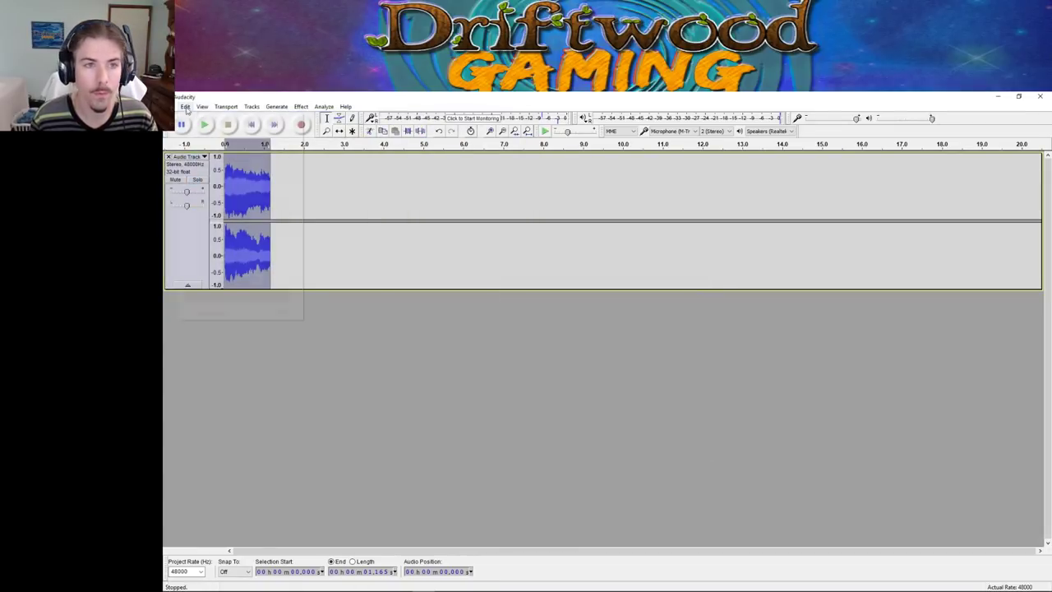
# - Raise the pitch to D and export it as the D note file
pyautogui.click(185, 106)
pyautogui.click(347, 175)
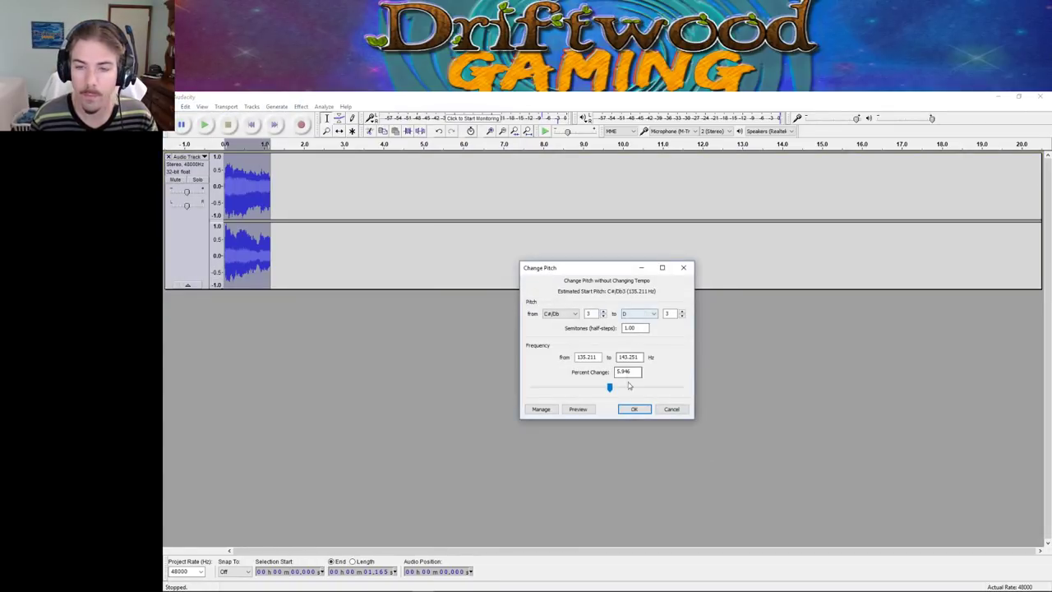
pyautogui.click(633, 408)
pyautogui.hotkey('ctrl', 'shift', 'e')
pyautogui.scroll(-5, 284, 227)
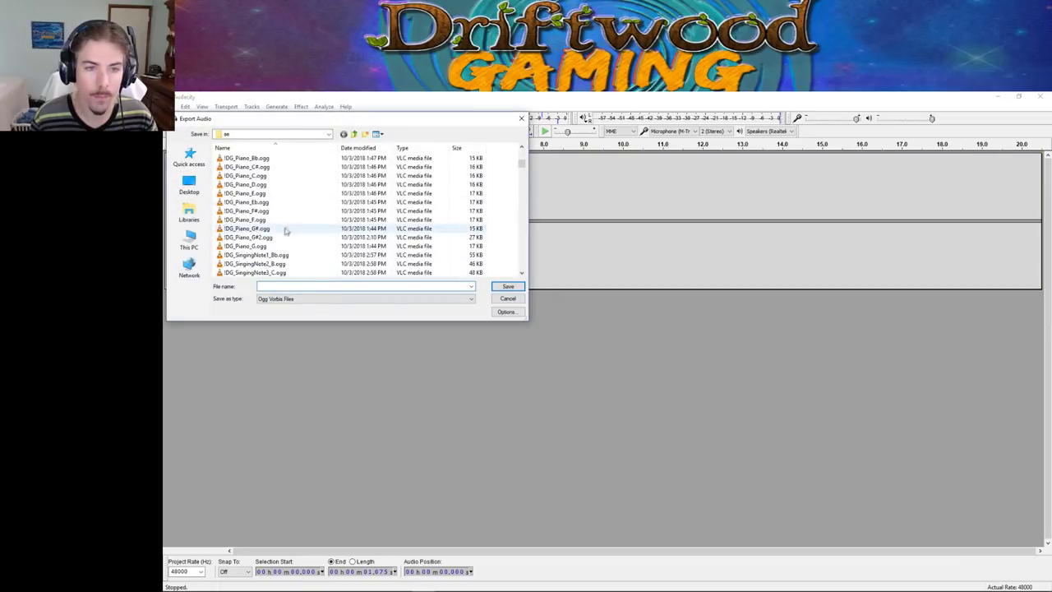
pyautogui.click(256, 255)
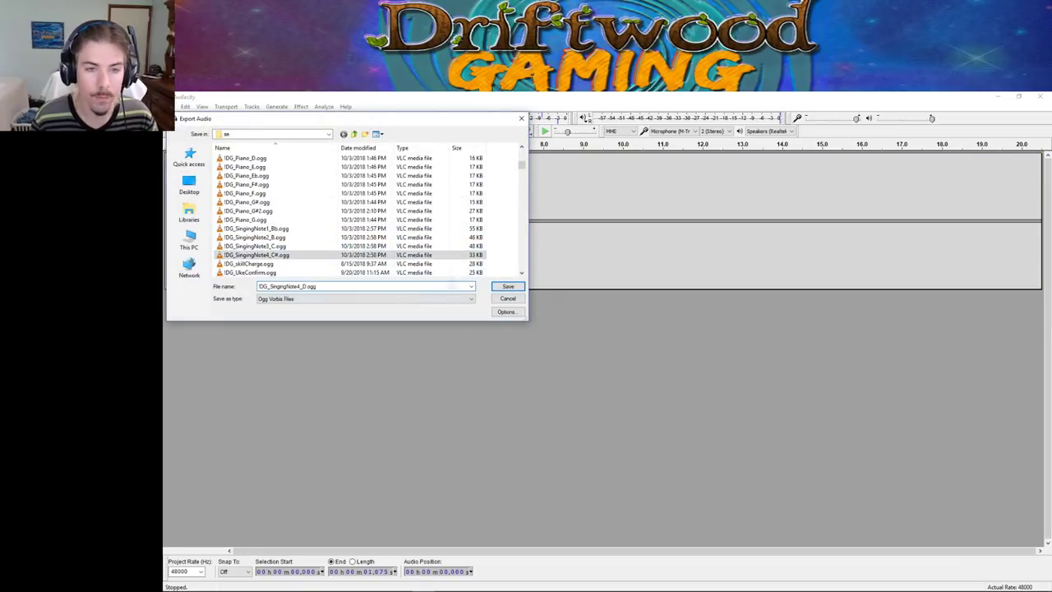
pyautogui.click(303, 286)
pyautogui.press('Return')
pyautogui.press('Return')
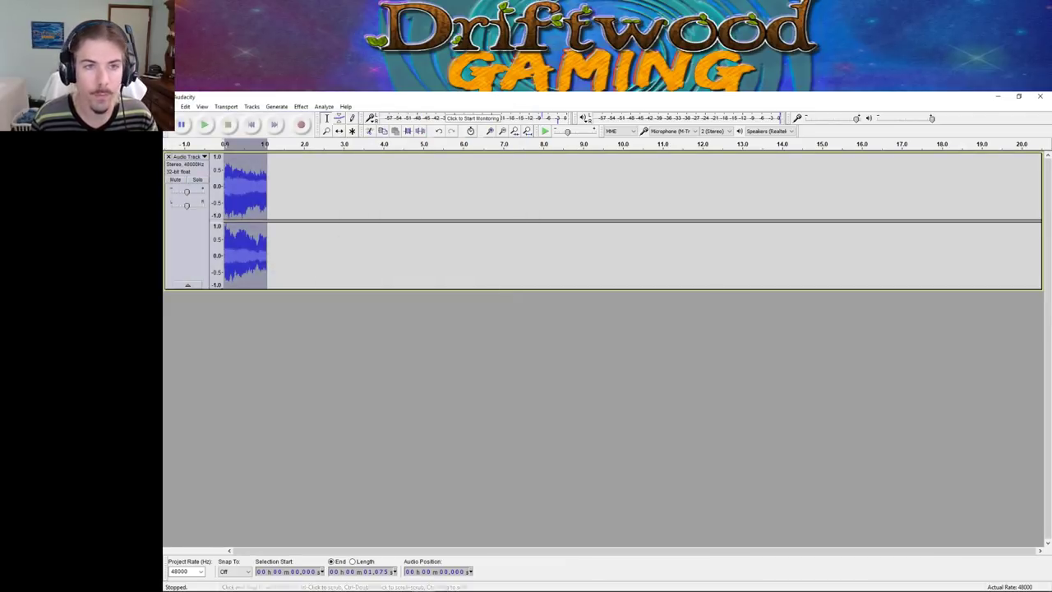
pyautogui.click(301, 106)
# - Raise the pitch to Eb and export it as !DG_SingingNote6_Eb
pyautogui.click(348, 175)
pyautogui.click(633, 409)
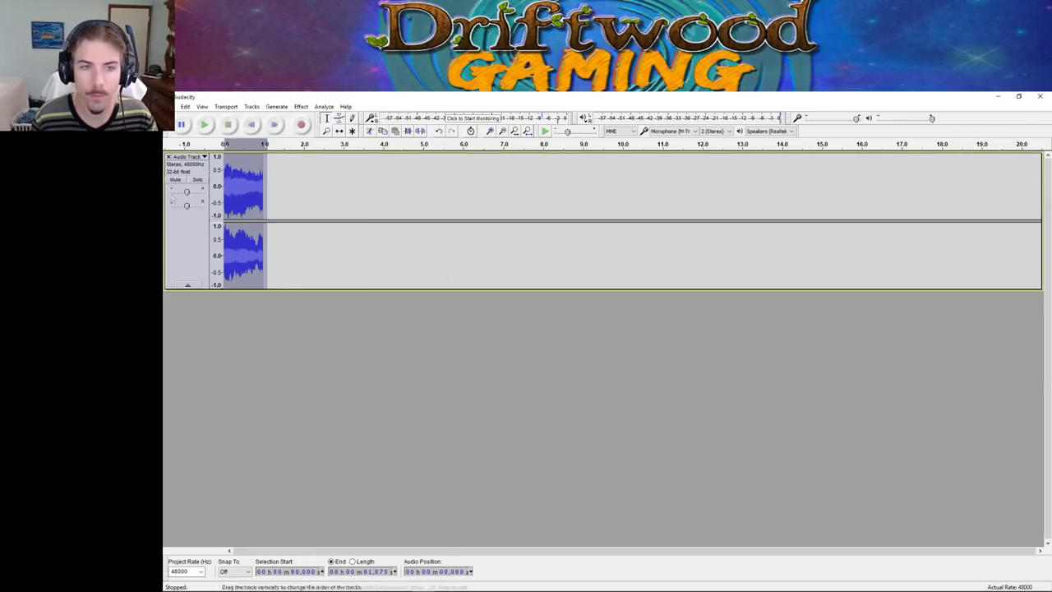
pyautogui.click(185, 106)
pyautogui.click(380, 285)
pyautogui.scroll(-10, 329, 230)
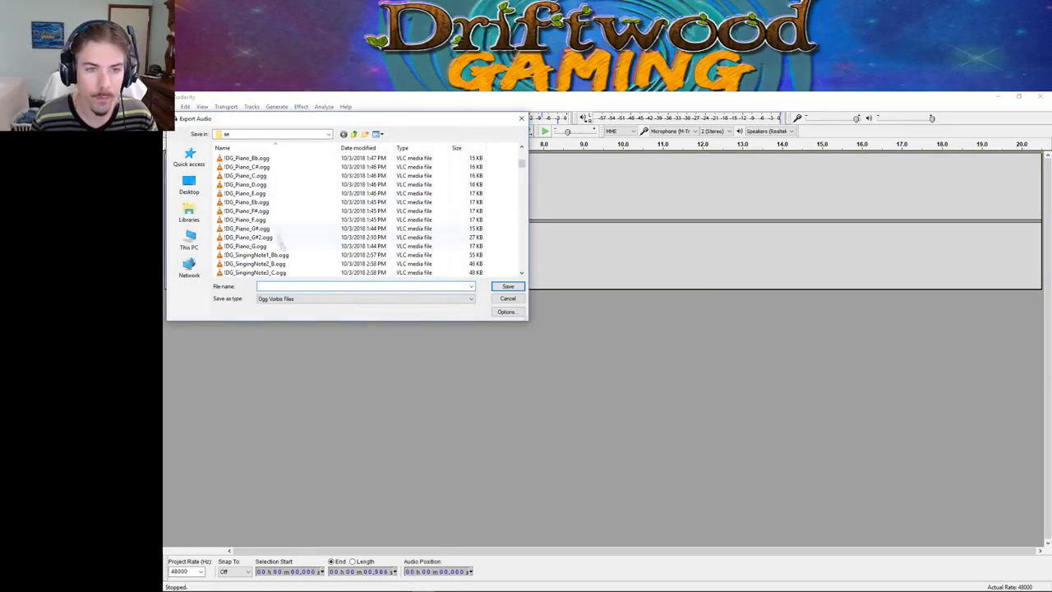
pyautogui.click(255, 263)
pyautogui.click(303, 285)
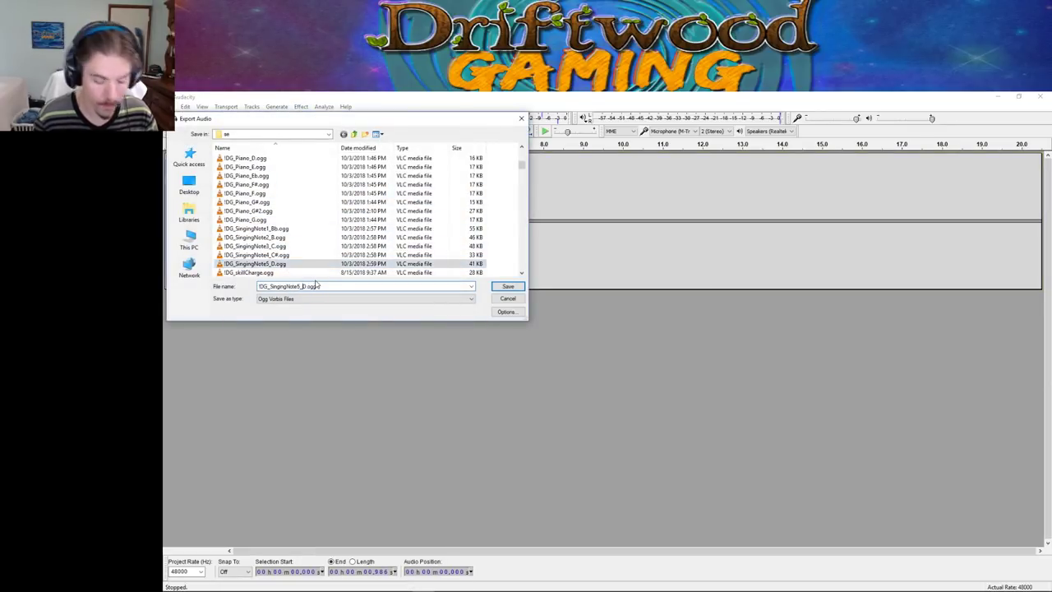
pyautogui.click(507, 286)
pyautogui.click(300, 106)
# - Raise the pitch to E and export it as the E note file
pyautogui.click(326, 175)
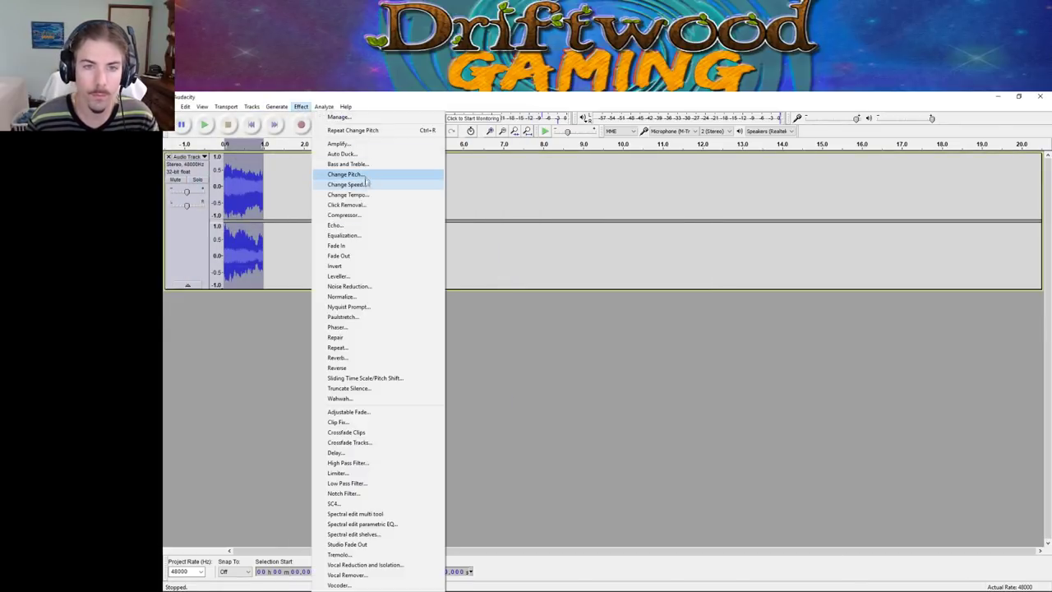
pyautogui.click(326, 174)
pyautogui.press('Down')
pyautogui.press('Return')
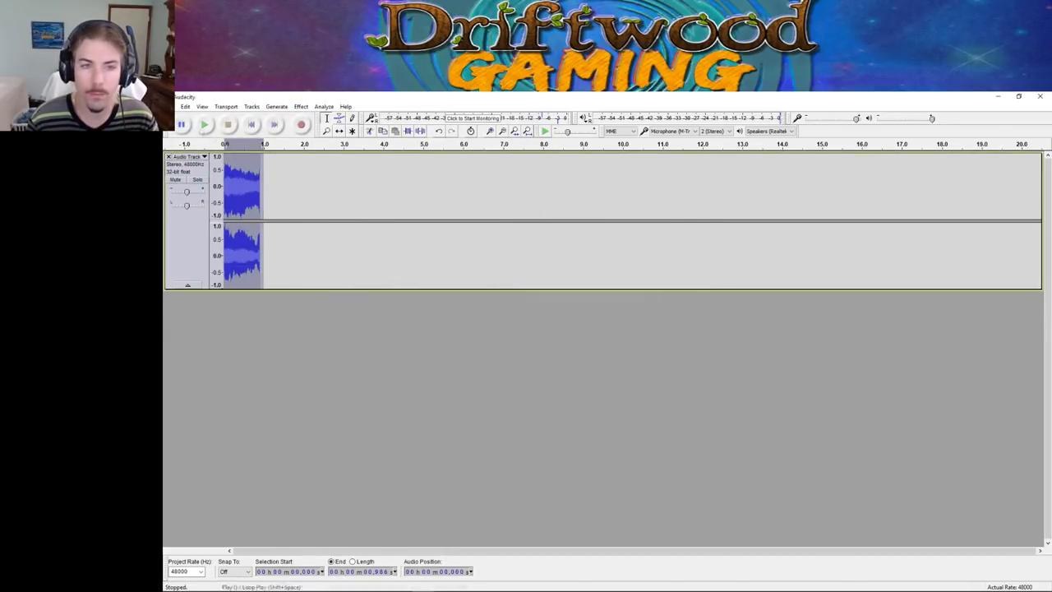
pyautogui.click(185, 106)
pyautogui.click(239, 242)
pyautogui.press('BackSpace')
pyautogui.click(297, 246)
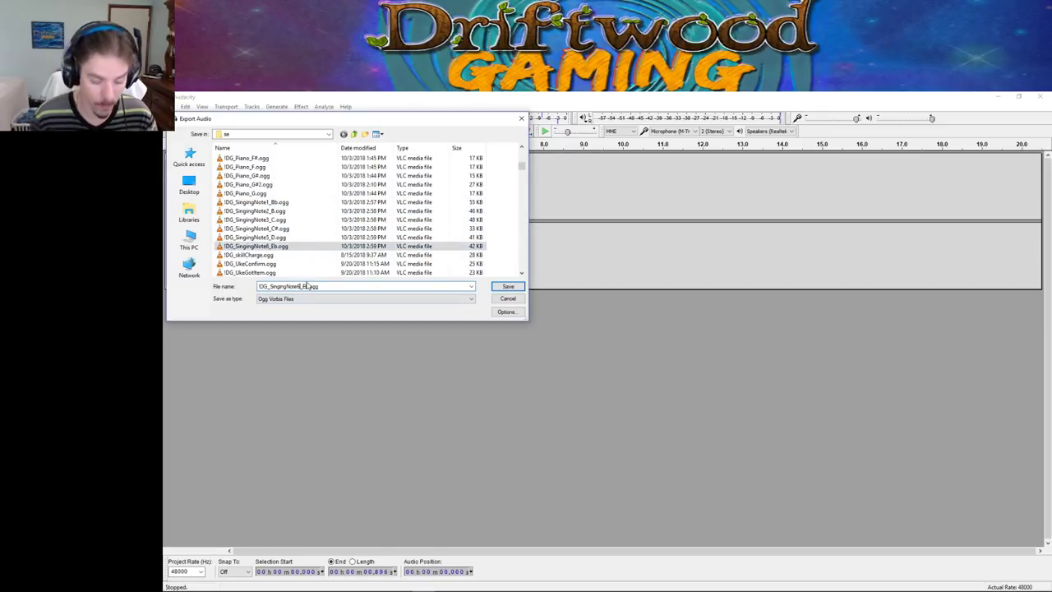
pyautogui.click(508, 286)
pyautogui.click(660, 446)
# - Raise the note one semitone with Change Pitch and export it as the SingingNote8_F Ogg file
pyautogui.click(301, 106)
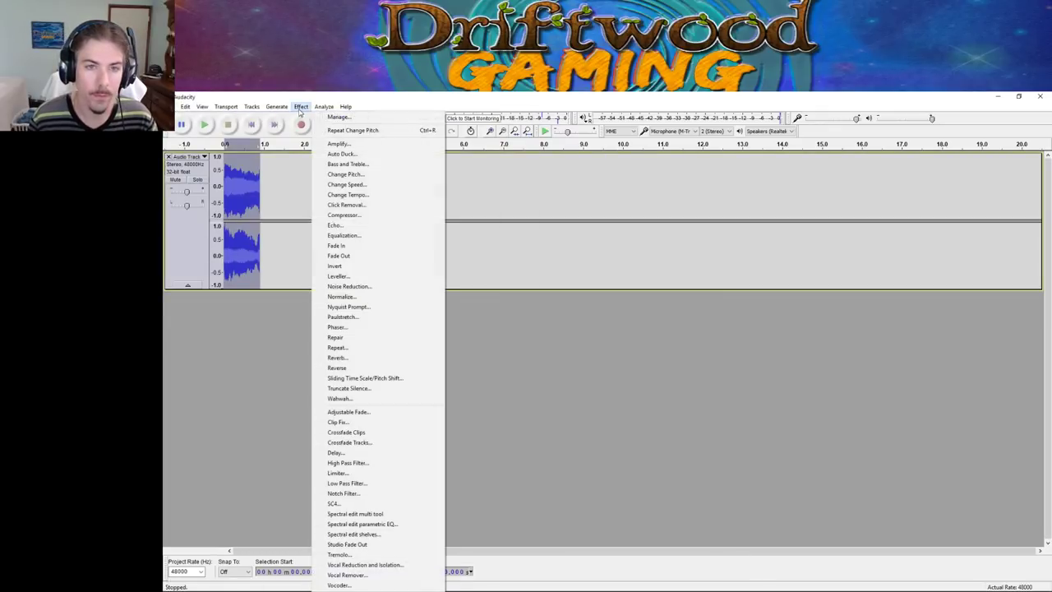
pyautogui.click(354, 174)
pyautogui.press('Return')
pyautogui.click(185, 106)
pyautogui.click(238, 242)
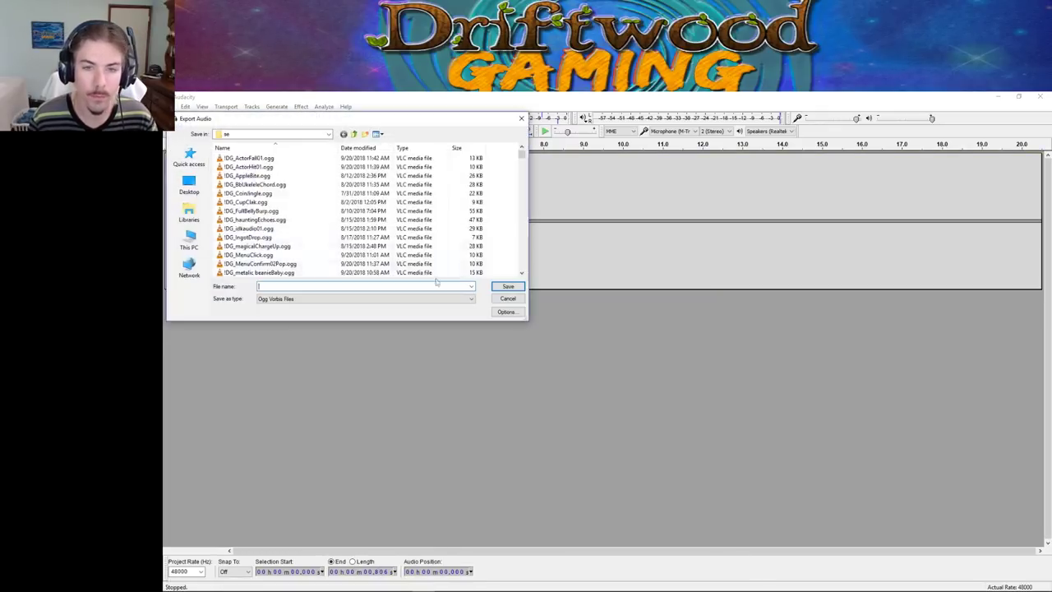
pyautogui.press('BackSpace')
pyautogui.scroll(-4, 280, 216)
pyautogui.click(280, 202)
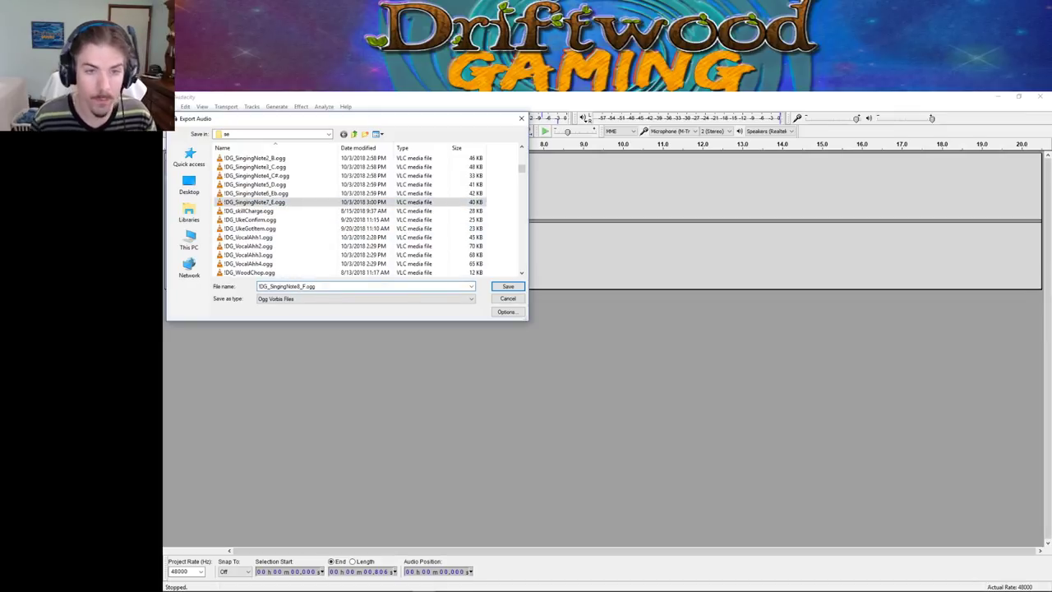
pyautogui.click(508, 286)
pyautogui.click(660, 447)
# - Raise the pitch another semitone and export it as SingingNote9_F#
pyautogui.click(300, 106)
pyautogui.click(354, 175)
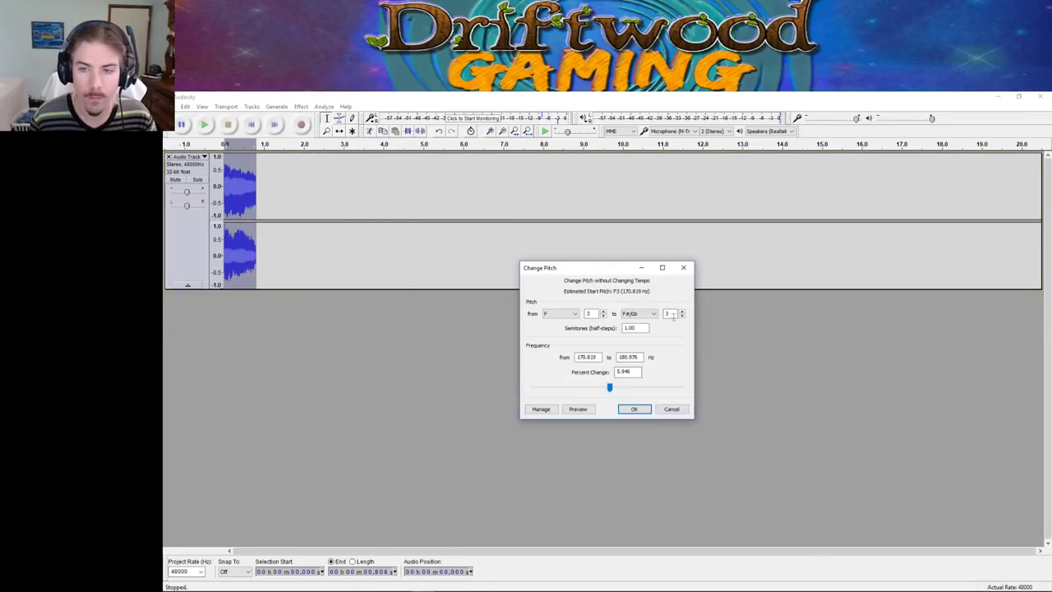
pyautogui.click(633, 409)
pyautogui.click(185, 106)
pyautogui.click(254, 231)
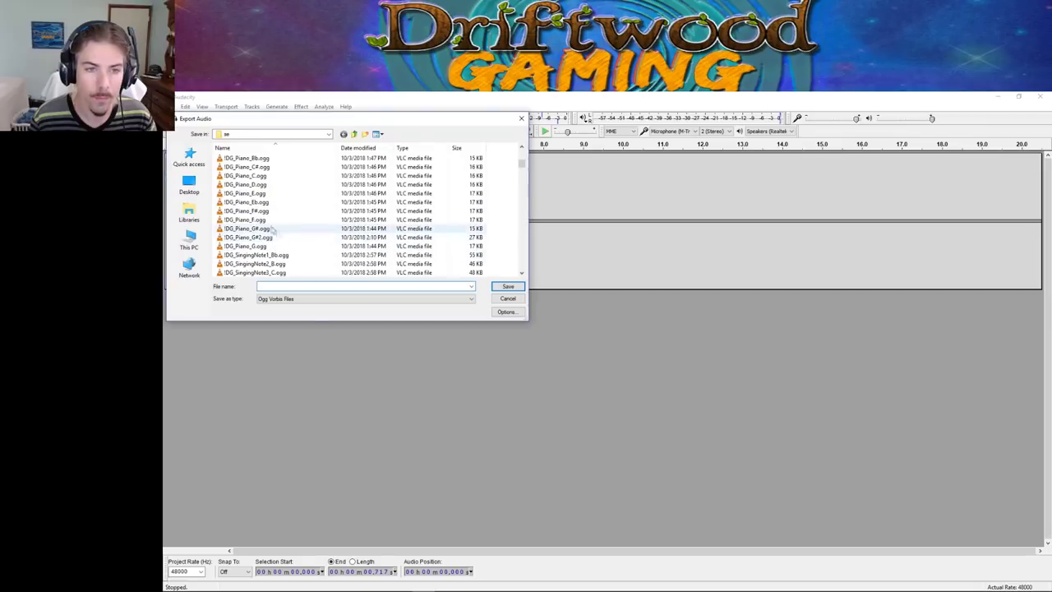
pyautogui.scroll(-3, 272, 231)
pyautogui.click(272, 237)
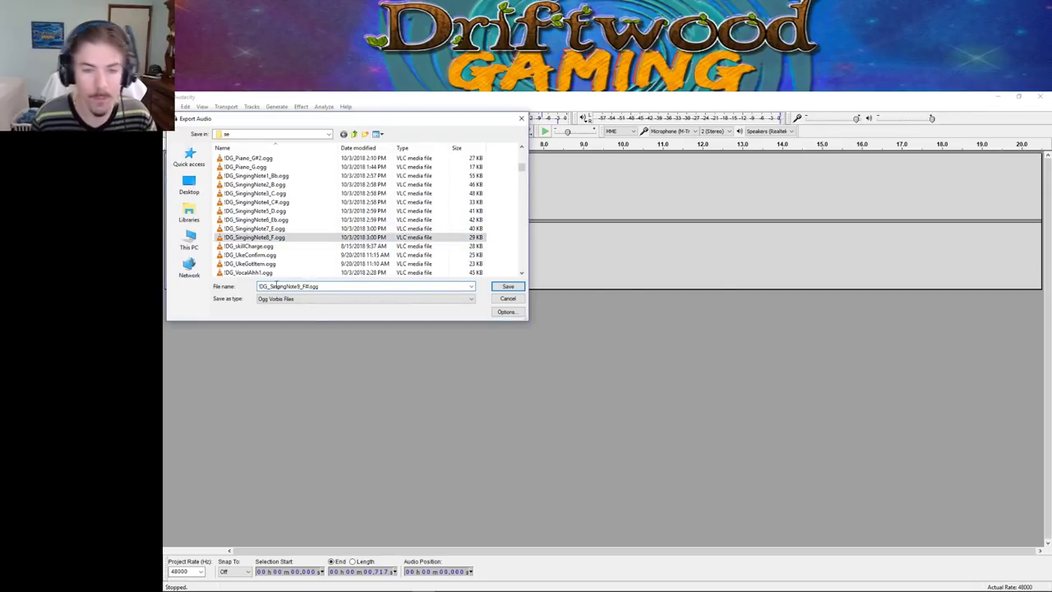
pyautogui.click(508, 286)
pyautogui.click(660, 446)
# - Raise the pitch another semitone and export it as SingingNote10_G
pyautogui.click(301, 106)
pyautogui.click(354, 174)
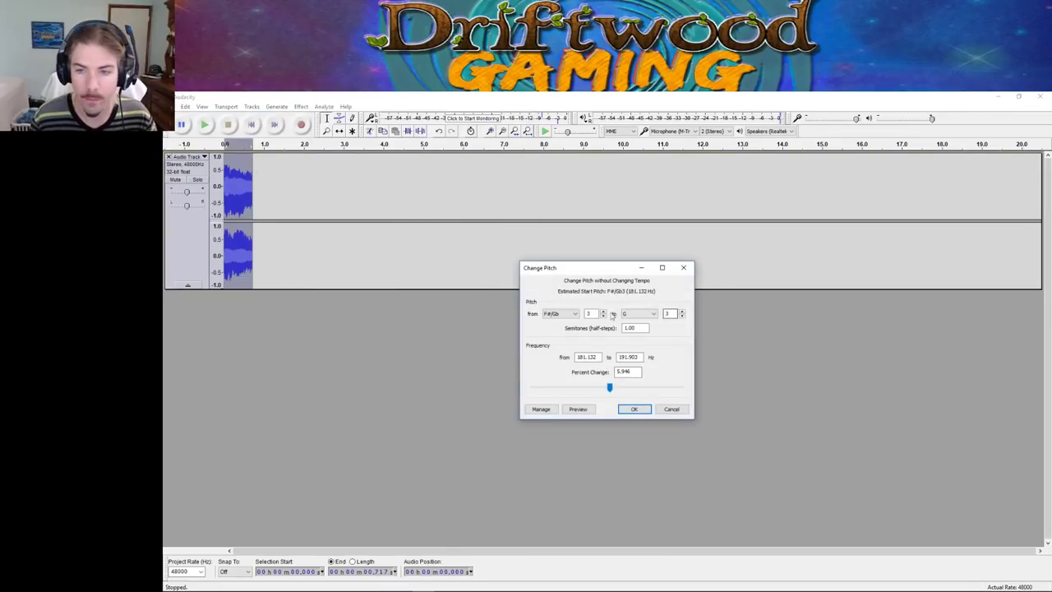
pyautogui.click(634, 409)
pyautogui.click(184, 106)
pyautogui.click(254, 231)
pyautogui.scroll(-3, 271, 213)
pyautogui.click(255, 193)
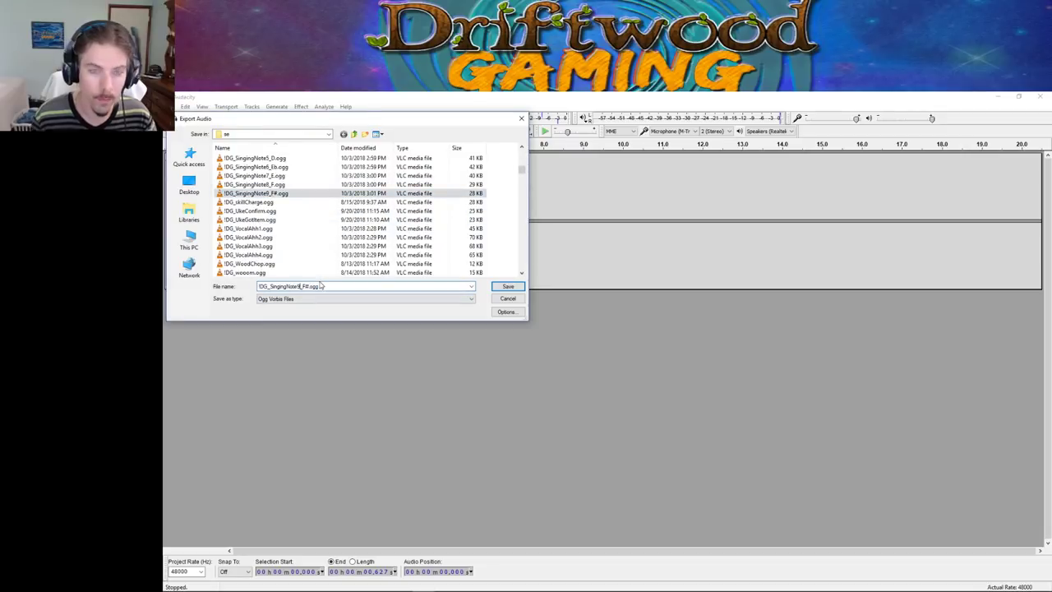
pyautogui.click(508, 286)
pyautogui.click(658, 452)
# - Raise the pitch another semitone and export it as SingingNote11_G#, changing the note number
pyautogui.click(301, 106)
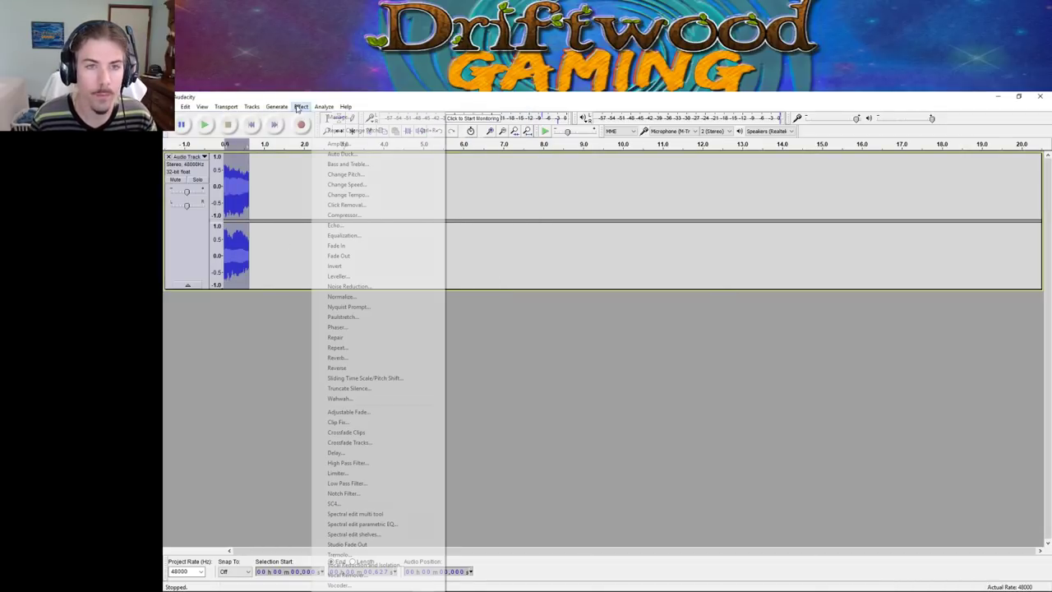
pyautogui.click(353, 174)
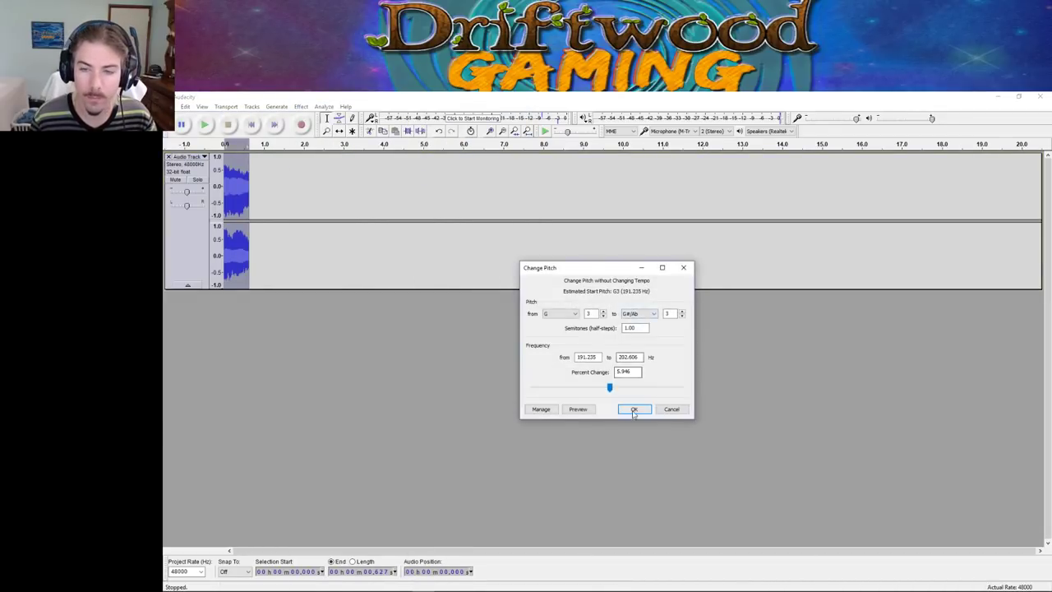
pyautogui.click(632, 408)
pyautogui.hotkey('ctrl', '1')
pyautogui.hotkey('ctrl', '1')
pyautogui.hotkey('ctrl', '1')
pyautogui.hotkey('ctrl', '1')
pyautogui.hotkey('ctrl', '1')
pyautogui.click(185, 106)
pyautogui.click(255, 231)
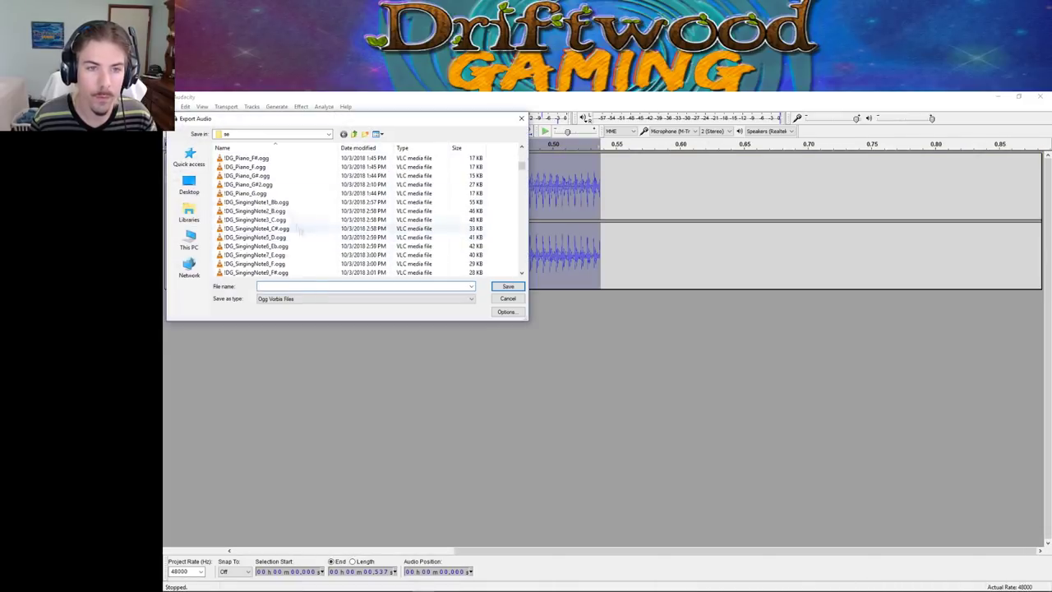
pyautogui.scroll(-2, 272, 214)
pyautogui.click(255, 229)
pyautogui.click(293, 286)
pyautogui.press('BackSpace')
pyautogui.write('11_G#.ogg')
pyautogui.press('Return')
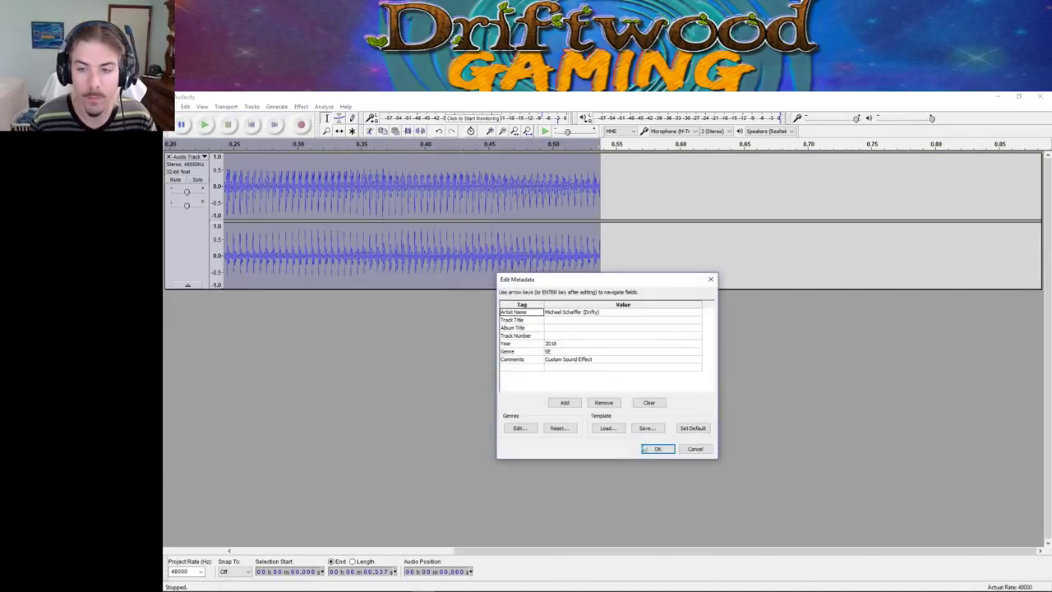
pyautogui.press('Return')
# - Apply another pitch change and export the result under an existing note file name
pyautogui.click(301, 106)
pyautogui.click(354, 181)
pyautogui.click(633, 408)
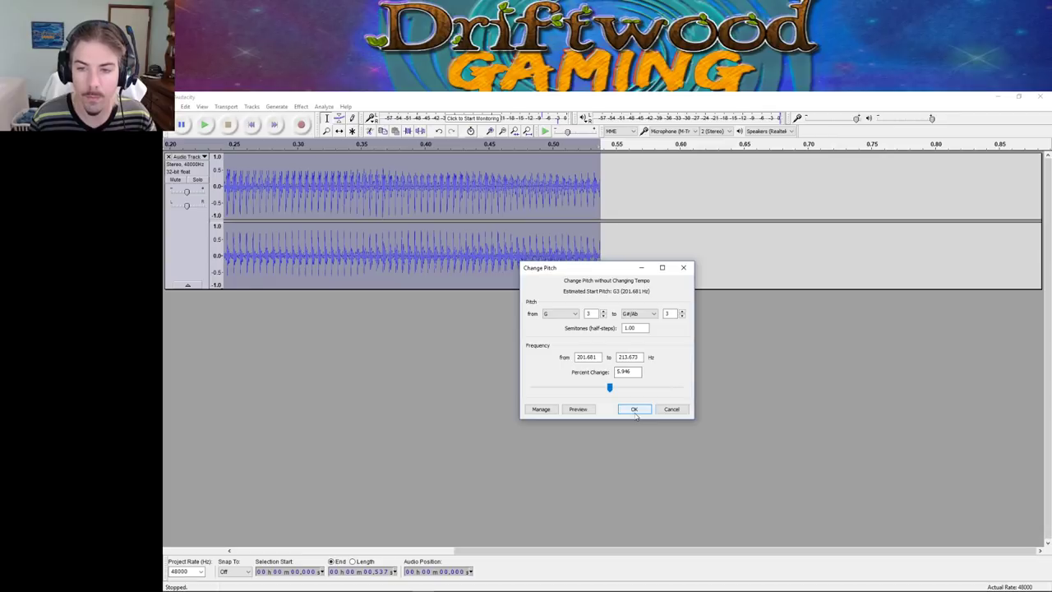
pyautogui.click(185, 106)
pyautogui.click(347, 235)
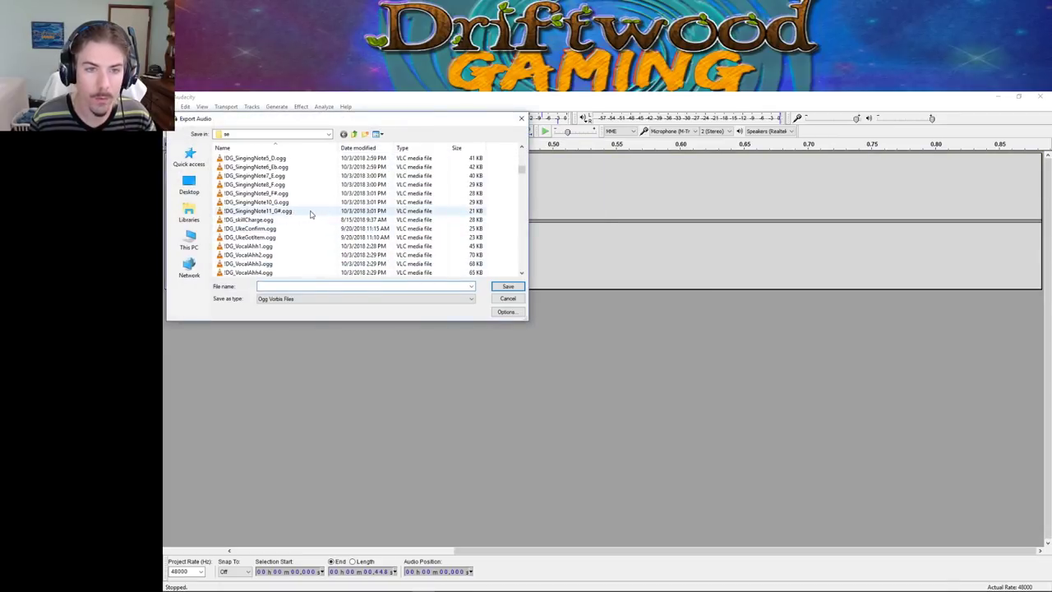
pyautogui.click(310, 211)
pyautogui.press('Return')
pyautogui.press('Return')
# - Raise the pitch one semitone to A and export it as SingingNote12_A
pyautogui.click(301, 106)
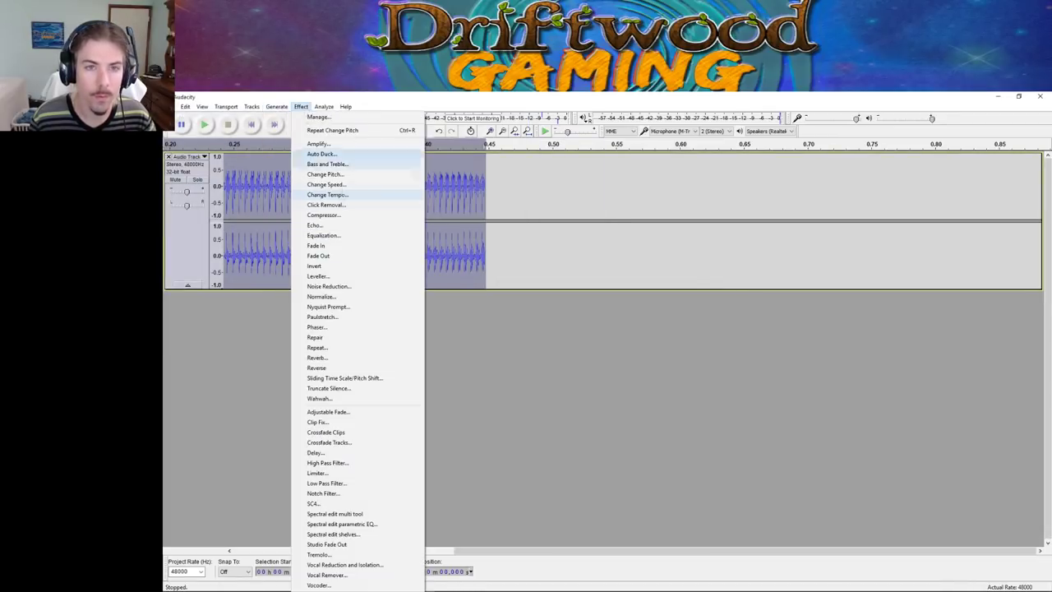
pyautogui.click(353, 175)
pyautogui.click(631, 409)
pyautogui.click(185, 107)
pyautogui.click(212, 232)
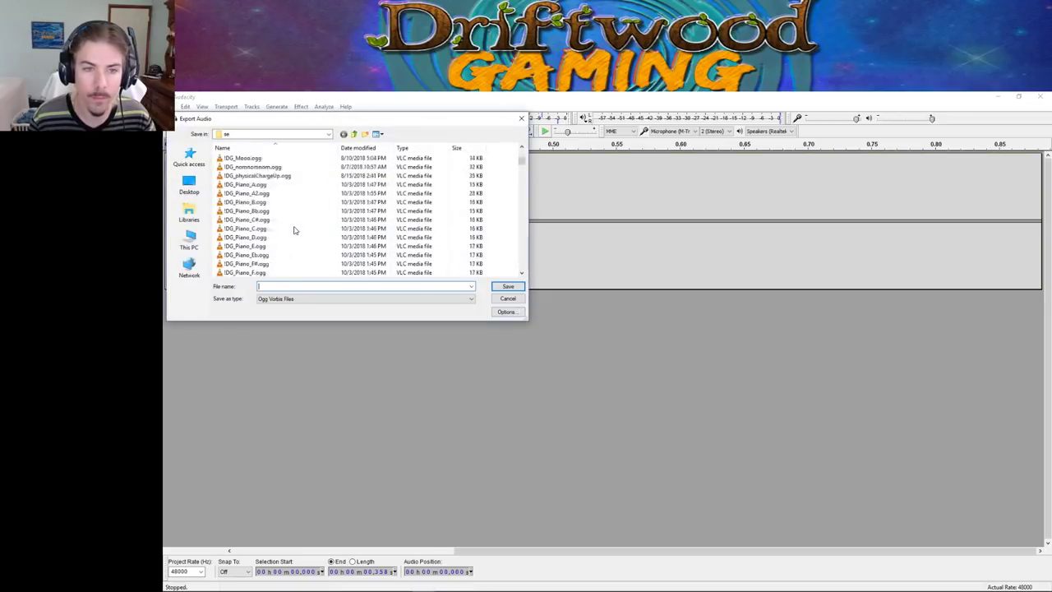
pyautogui.click(271, 236)
pyautogui.click(302, 286)
pyautogui.press('BackSpace')
pyautogui.write('2')
pyautogui.click(508, 286)
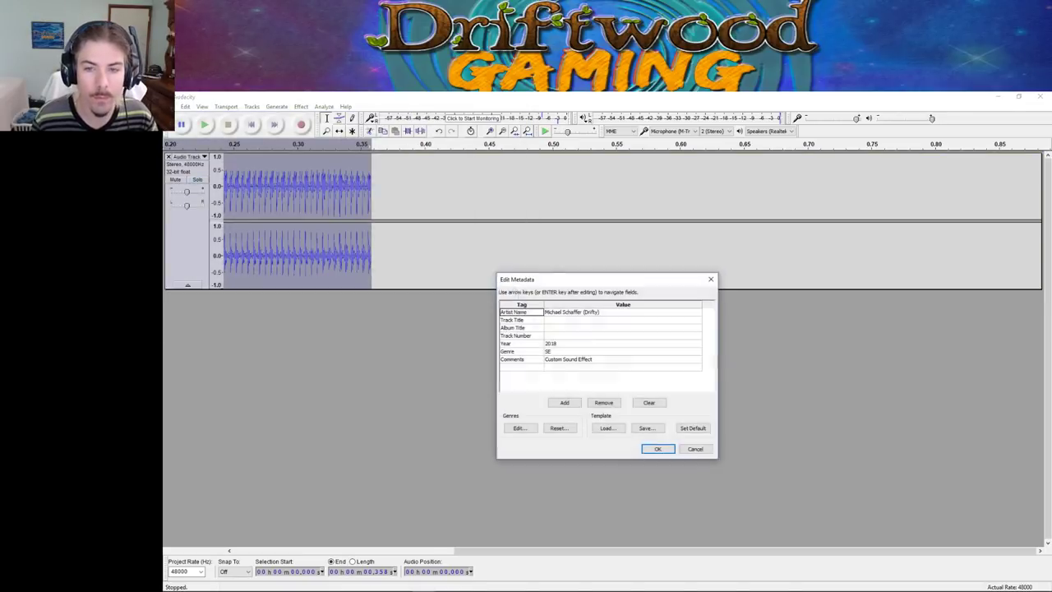
pyautogui.press('Return')
pyautogui.click(301, 106)
pyautogui.click(353, 174)
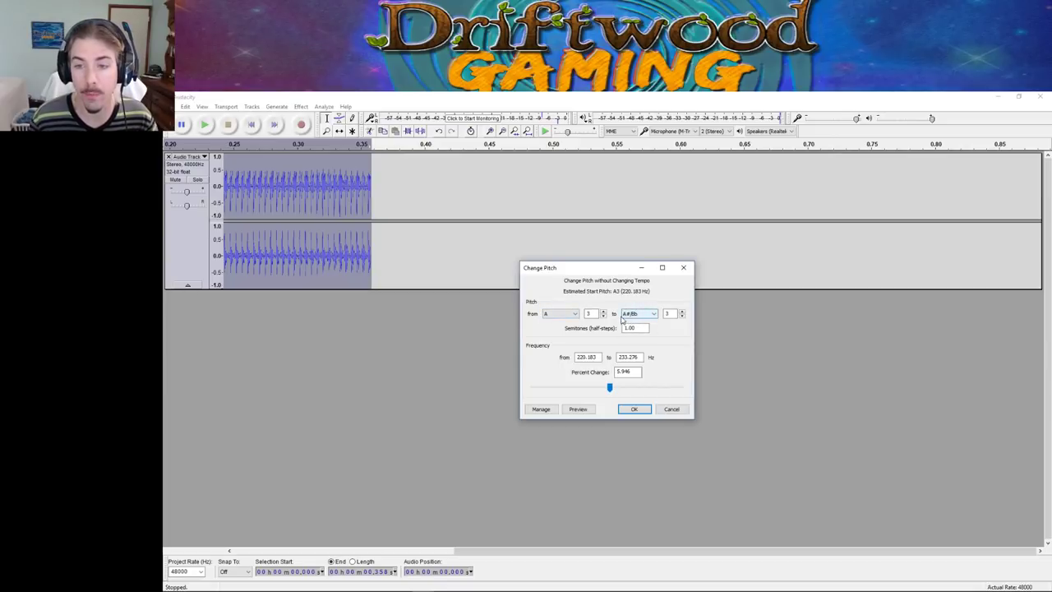
# - Raise the note from A to A#/Bb and play it back
pyautogui.click(633, 409)
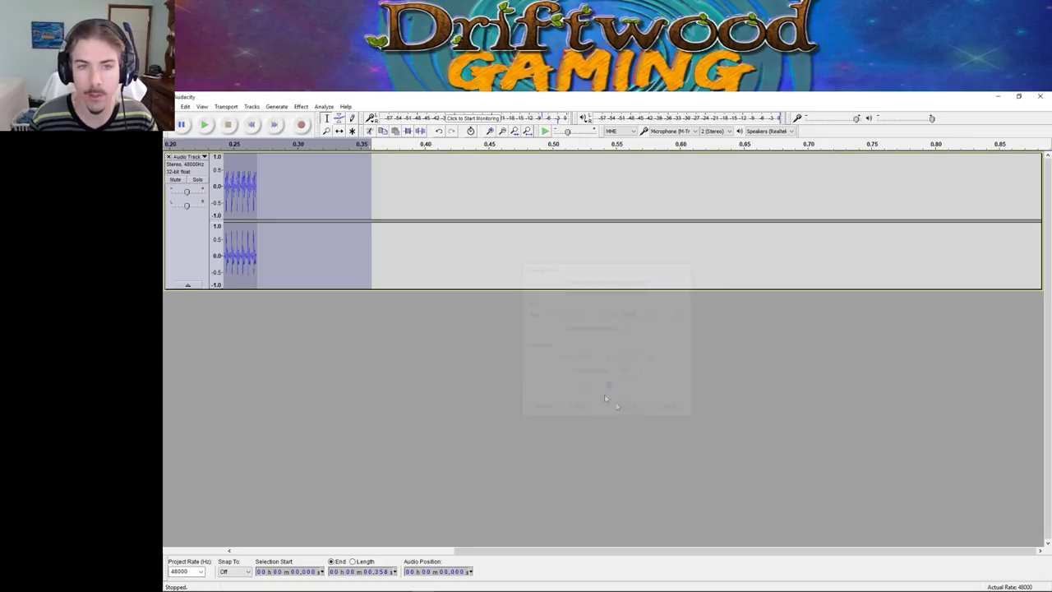
pyautogui.click(205, 124)
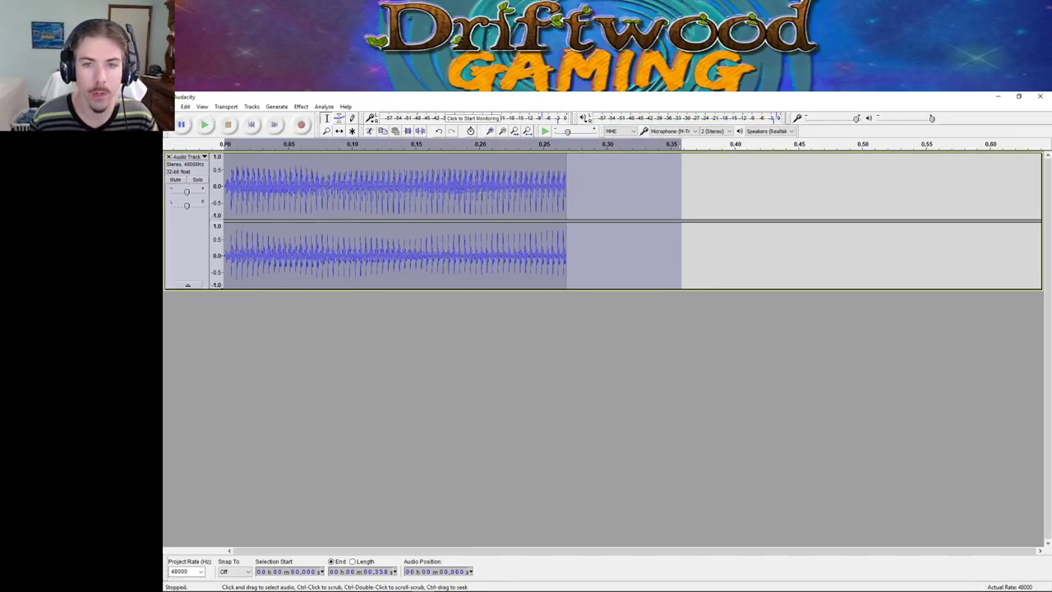
pyautogui.click(301, 106)
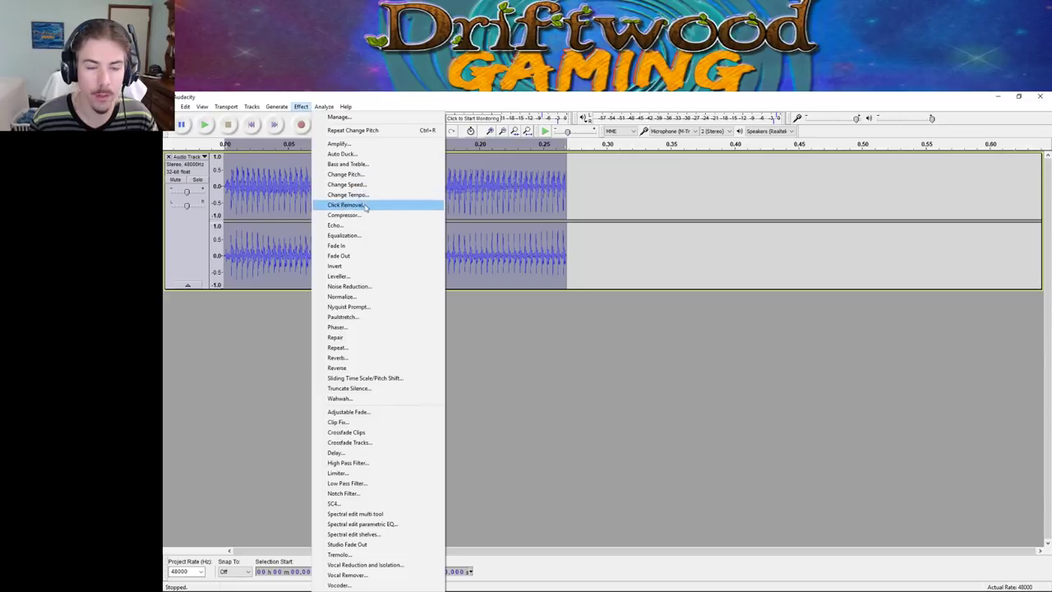
# - Export the note as SingingNote13_Bb.ogg, accept the metadata, and minimize Audacity
pyautogui.click(177, 106)
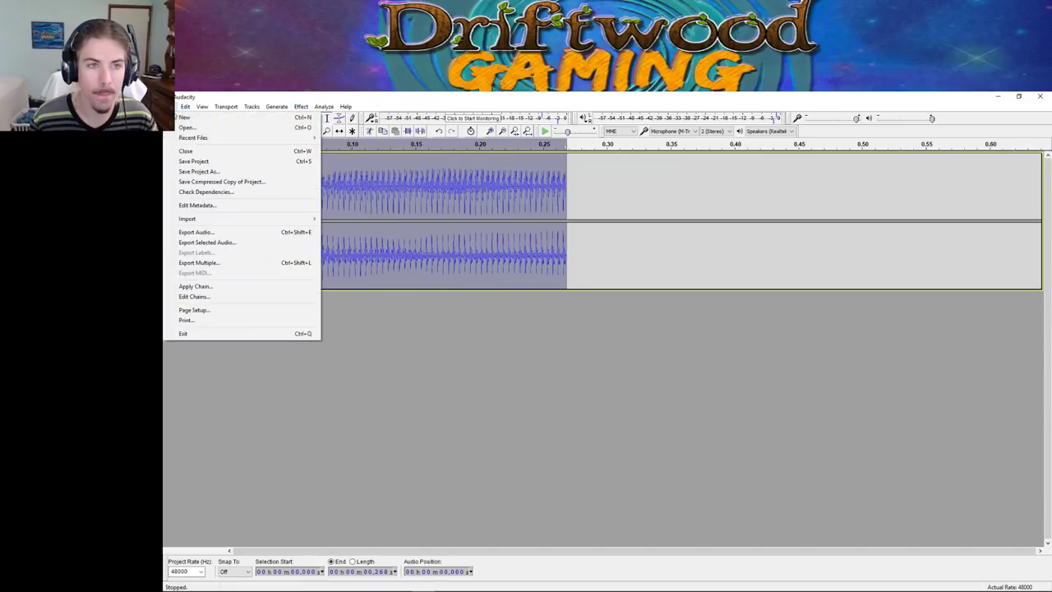
pyautogui.click(211, 232)
pyautogui.scroll(-10, 347, 249)
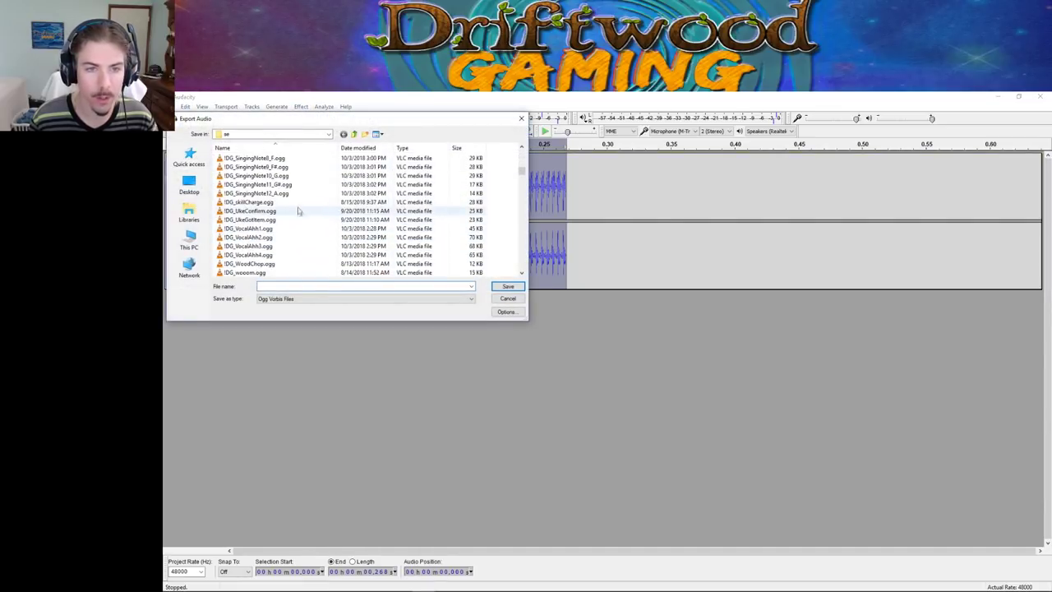
pyautogui.click(299, 194)
pyautogui.doubleClick(310, 286)
pyautogui.click(300, 286)
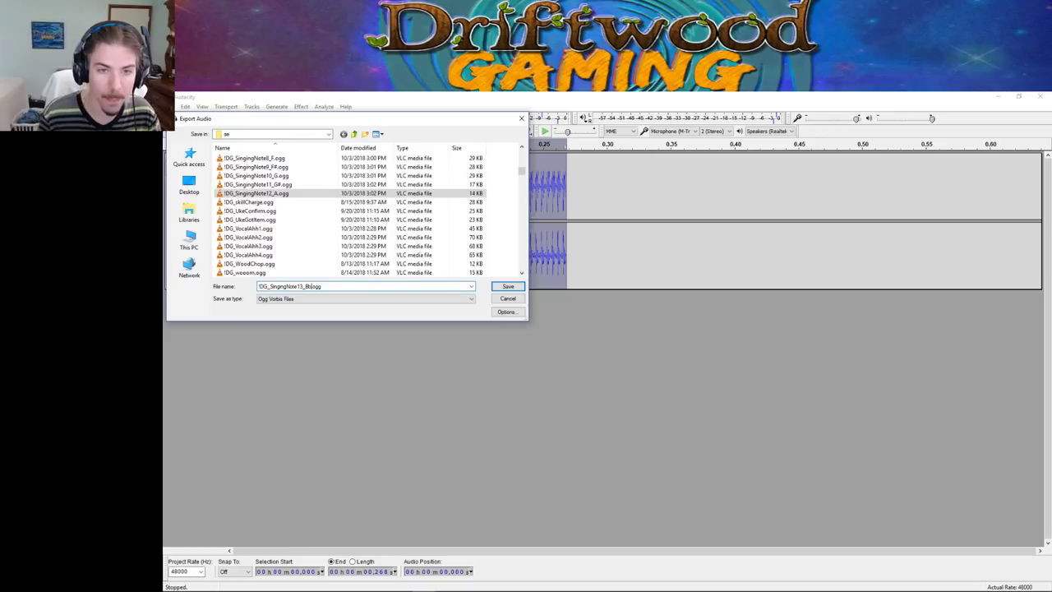
pyautogui.click(507, 287)
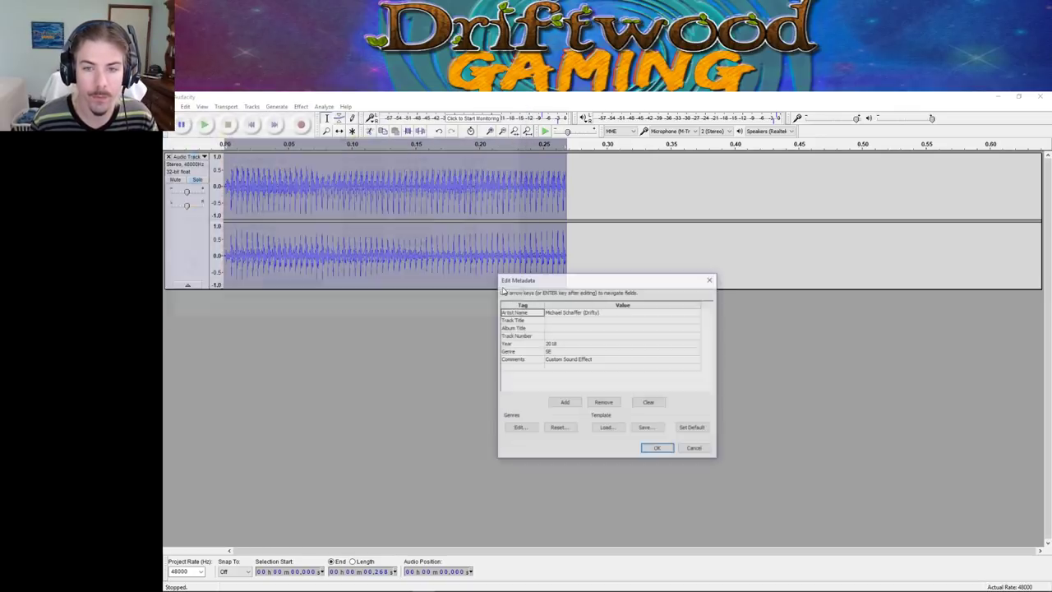
pyautogui.click(655, 448)
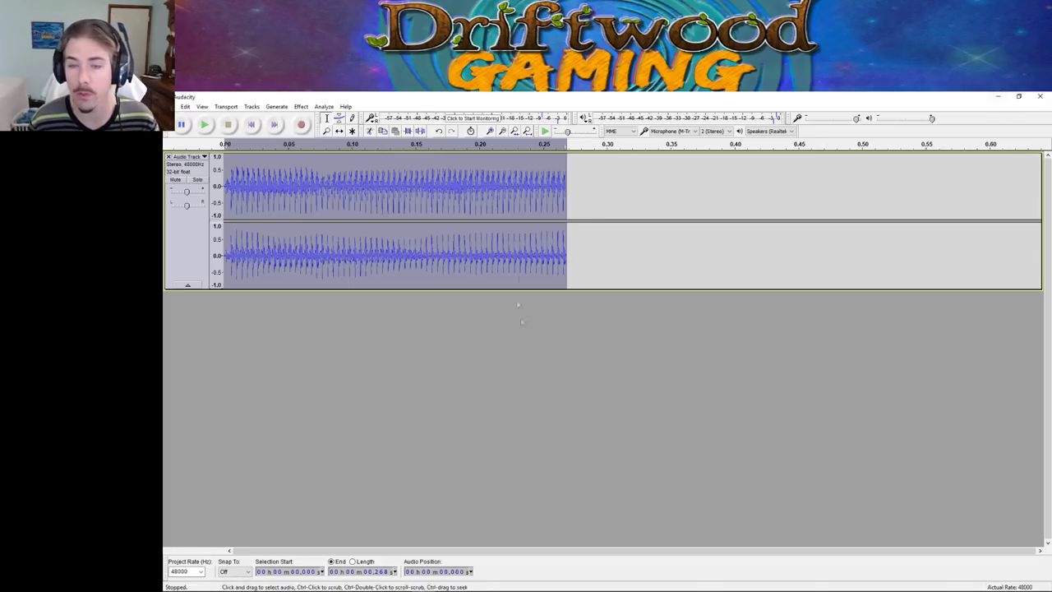
pyautogui.click(997, 96)
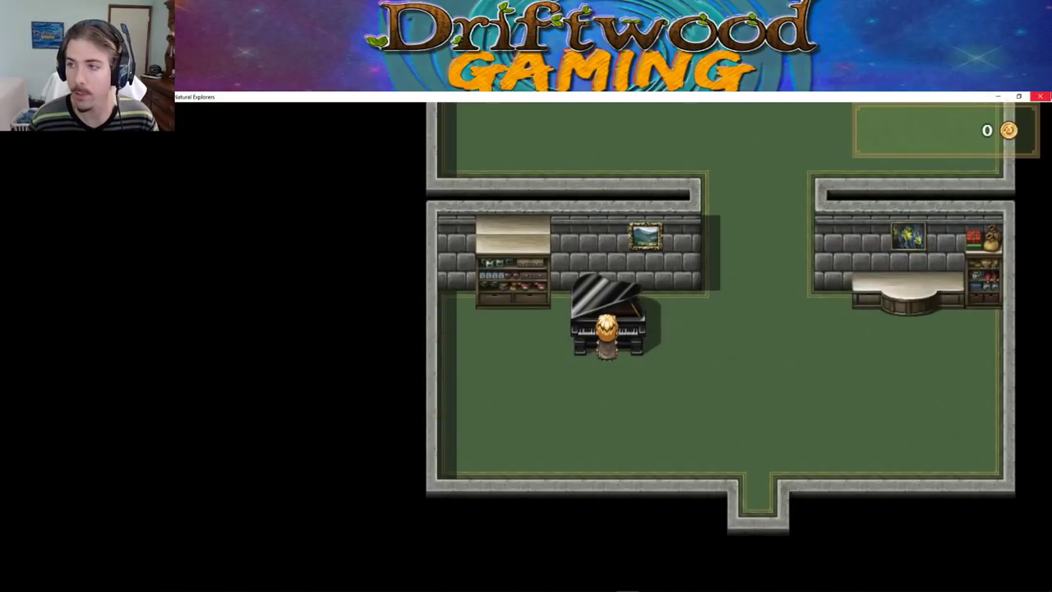
# - Close the playtest and check that YEP_ButtonCommonEvents binds Key A to common event 25
pyautogui.click(1040, 96)
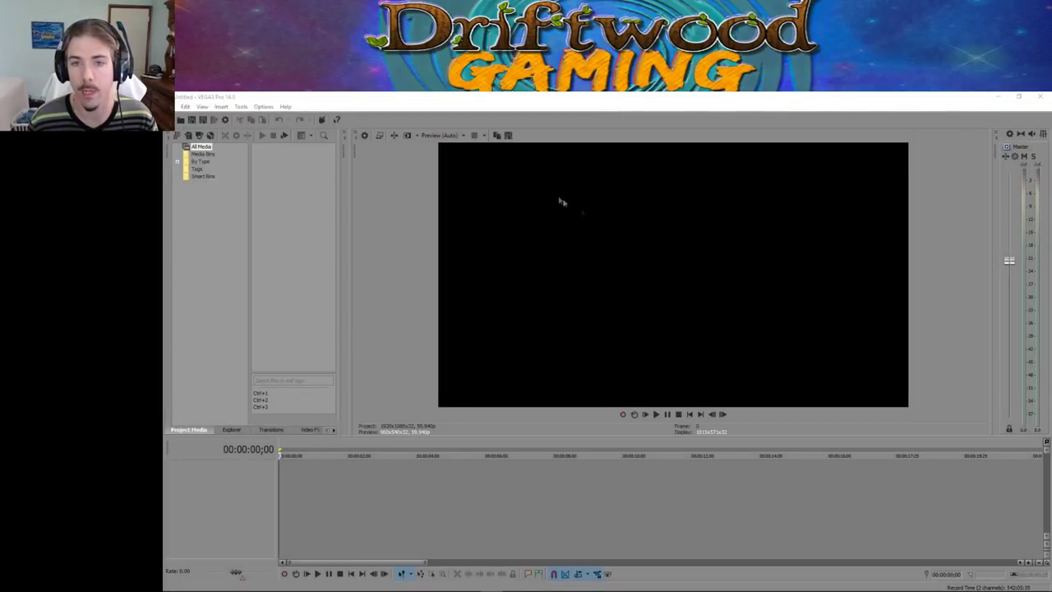
pyautogui.click(575, 582)
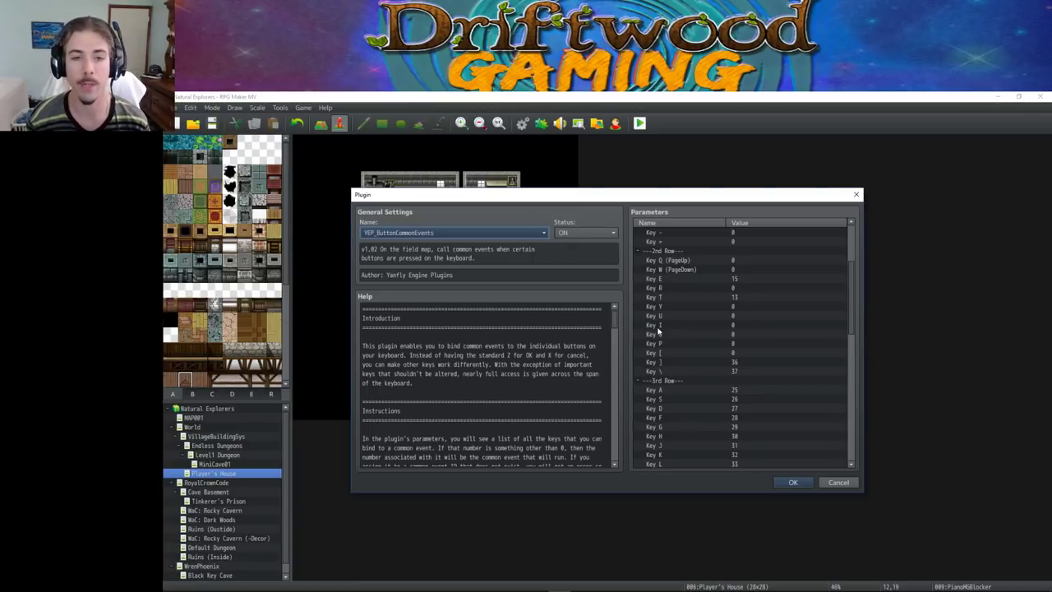
pyautogui.scroll(-1, 668, 331)
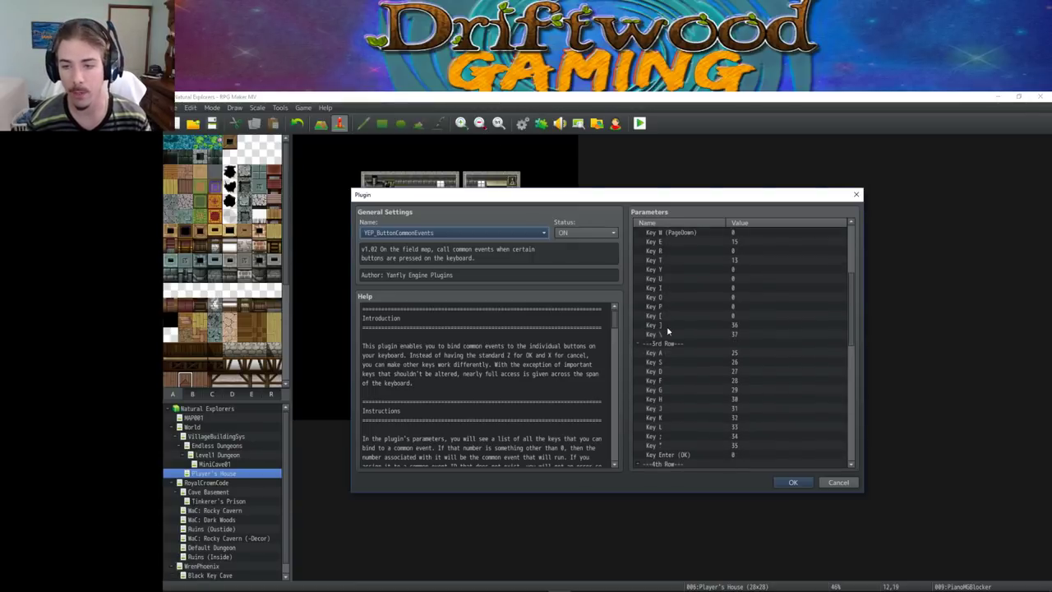
pyautogui.scroll(-2, 667, 330)
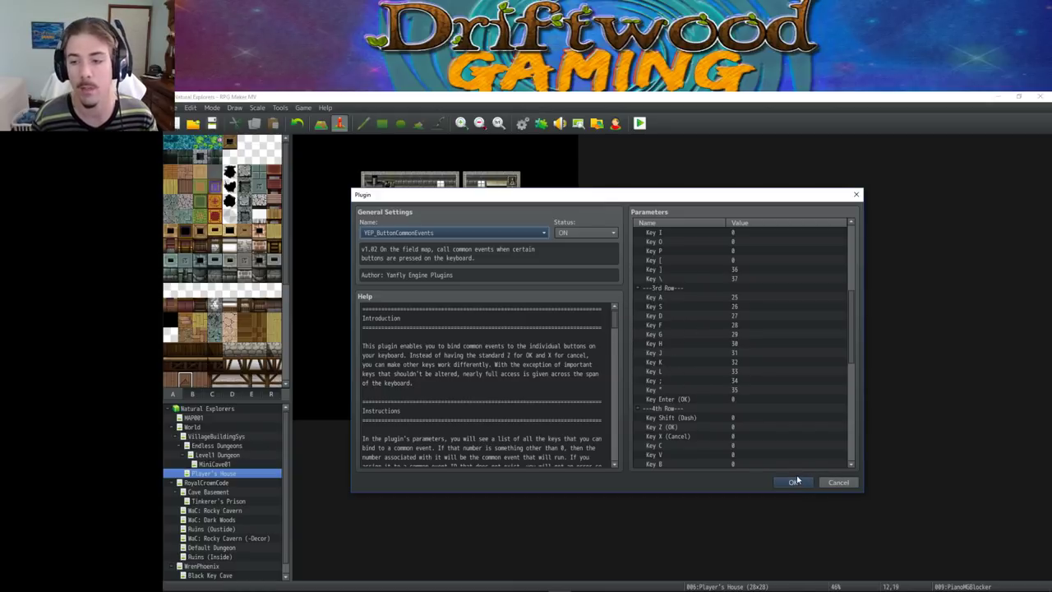
pyautogui.click(737, 297)
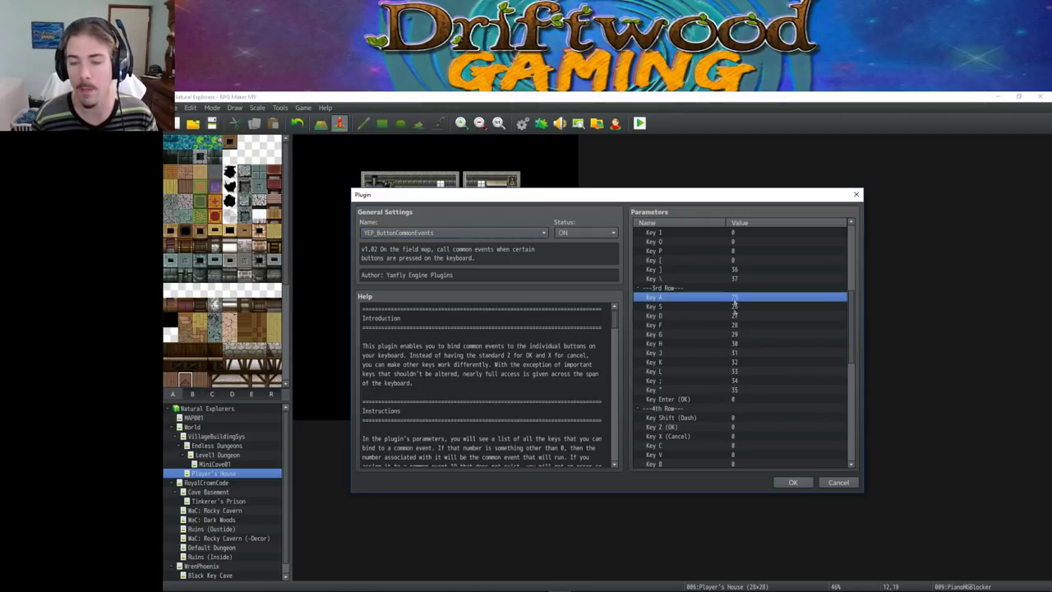
# - Close the plugin settings and select common event 0025 PianoMiniGame_A in the Database
pyautogui.click(789, 485)
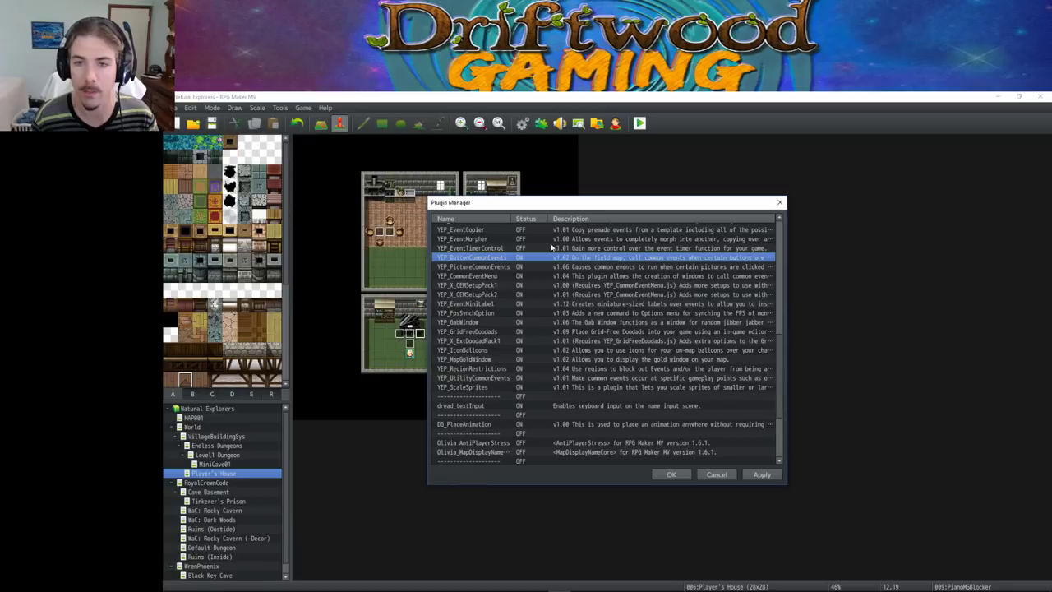
pyautogui.click(671, 474)
pyautogui.click(523, 124)
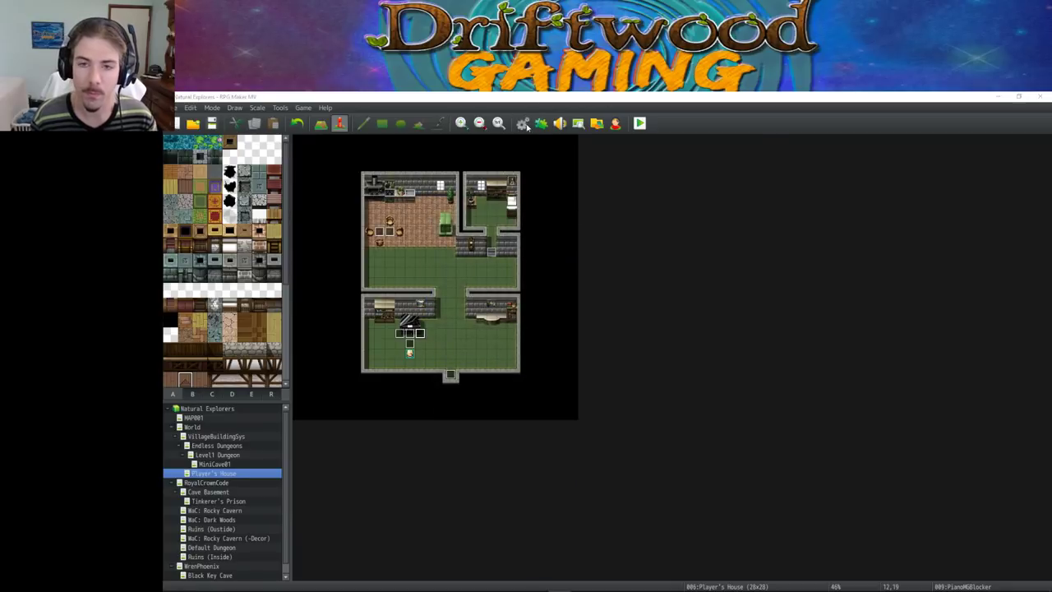
pyautogui.click(468, 235)
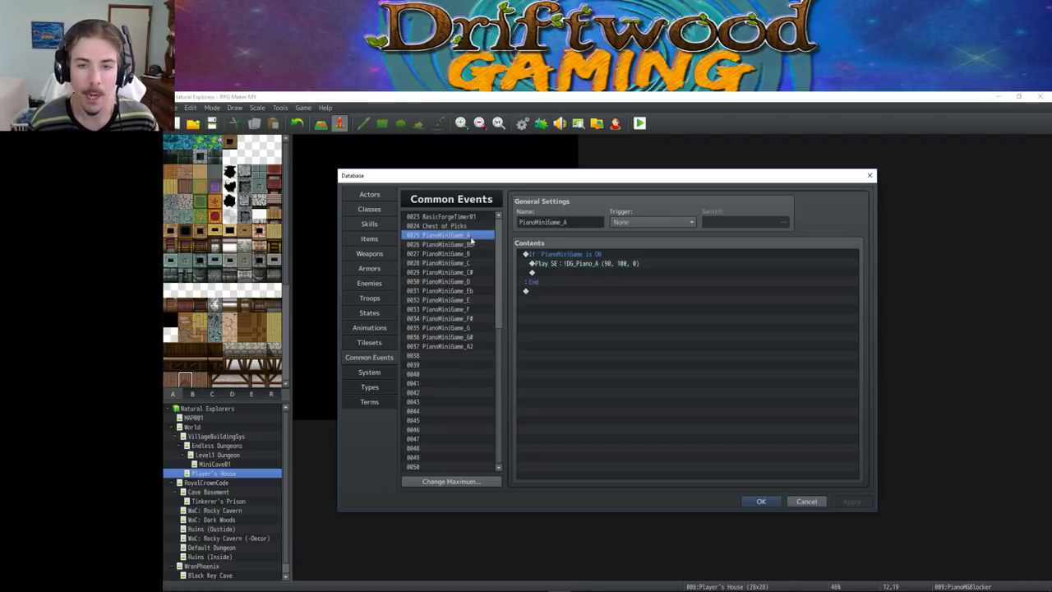
pyautogui.click(576, 222)
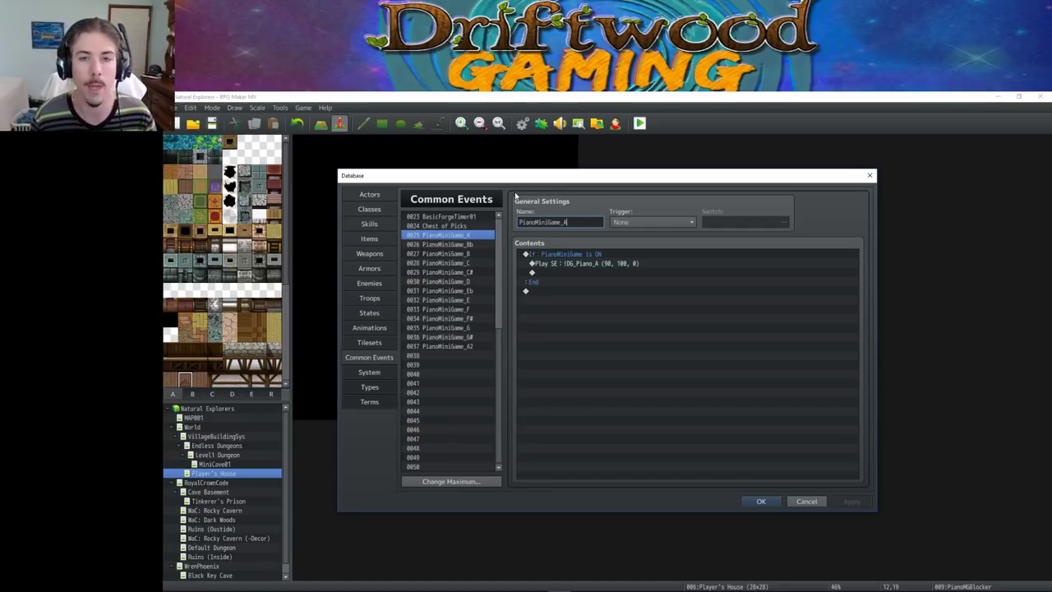
pyautogui.click(548, 294)
pyautogui.rightClick(548, 293)
pyautogui.click(565, 301)
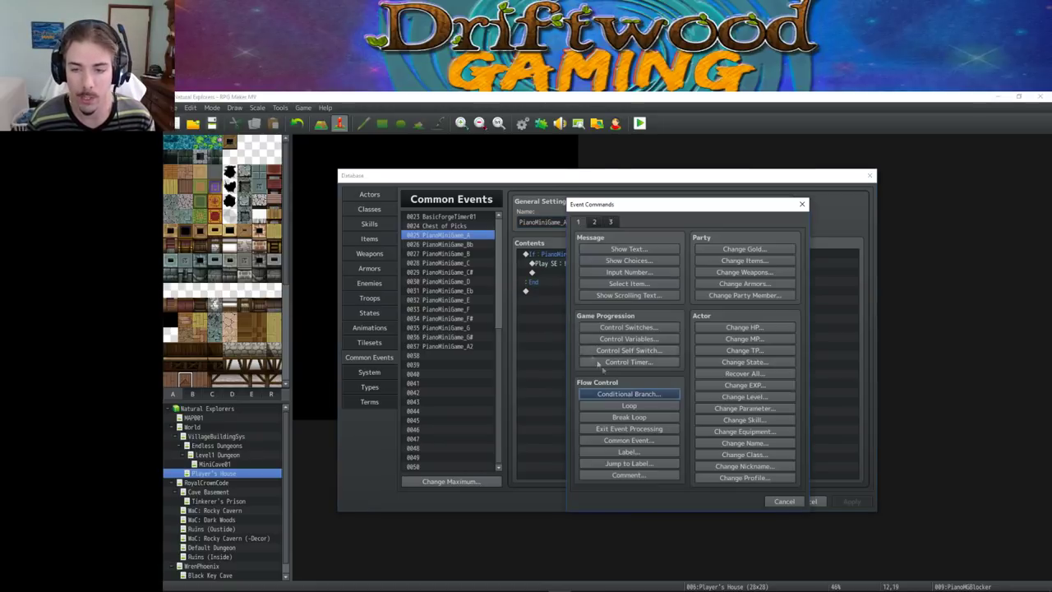
pyautogui.click(647, 397)
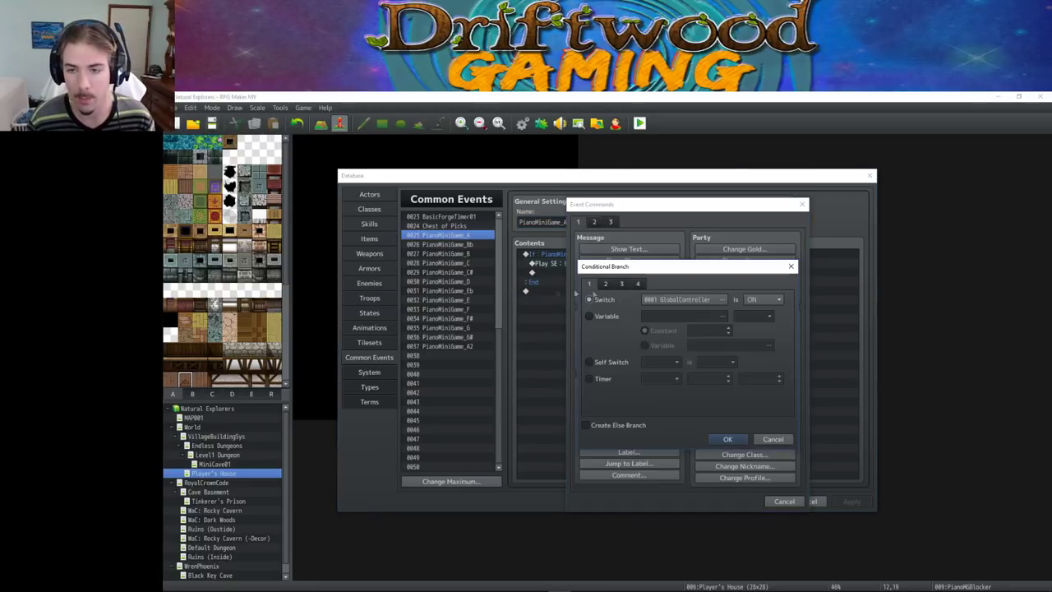
pyautogui.click(722, 300)
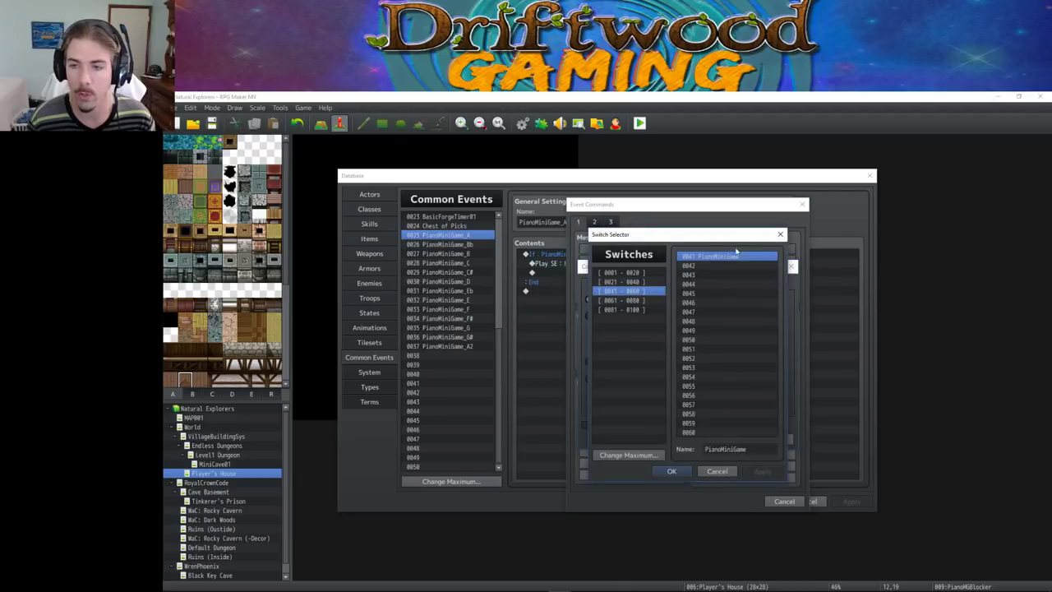
pyautogui.click(717, 471)
pyautogui.click(777, 442)
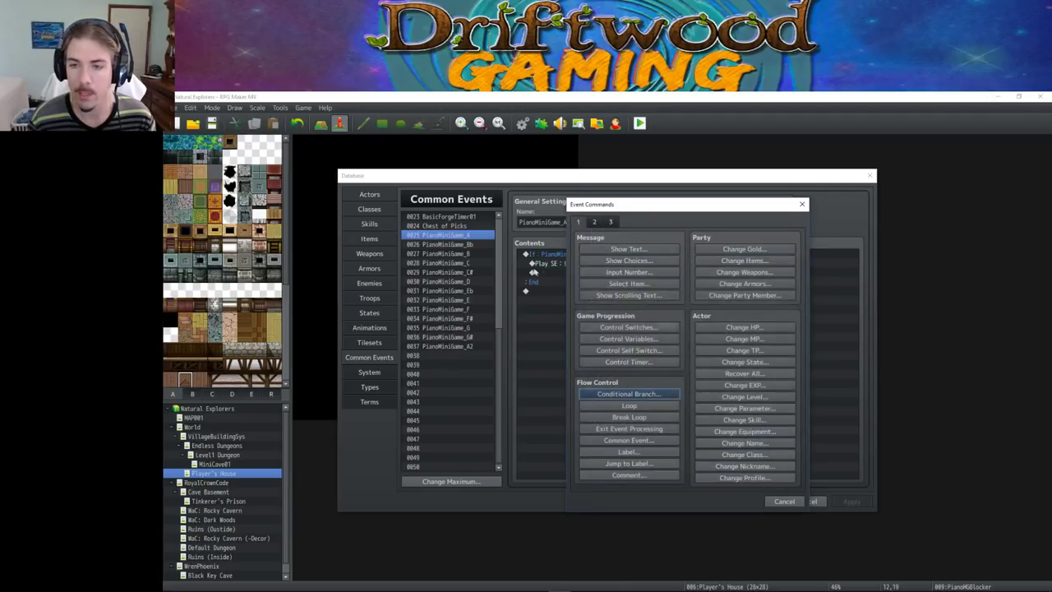
pyautogui.click(785, 502)
pyautogui.click(613, 256)
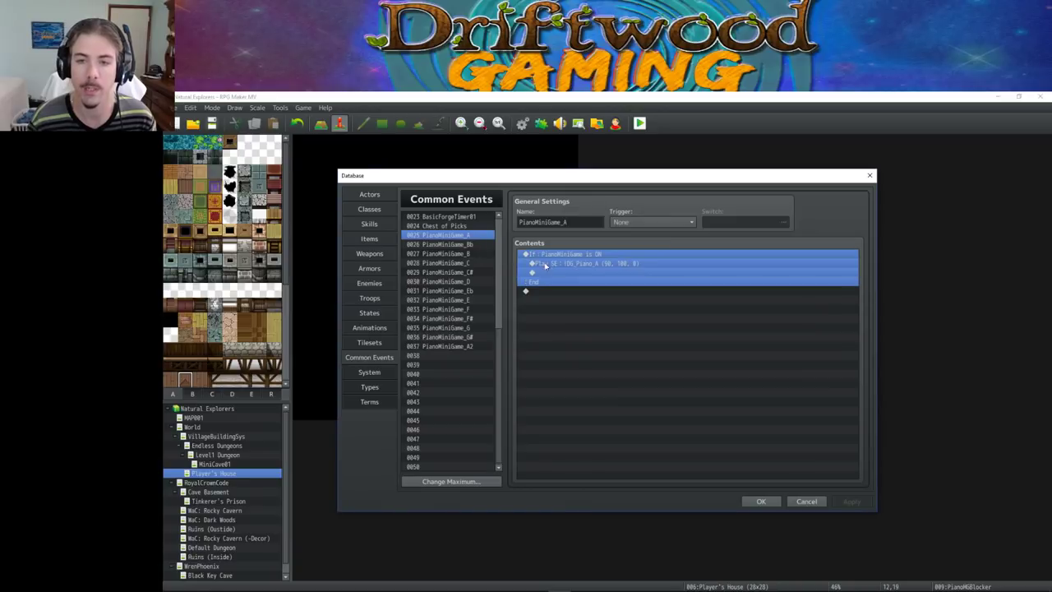
pyautogui.click(607, 263)
pyautogui.click(603, 282)
pyautogui.click(597, 264)
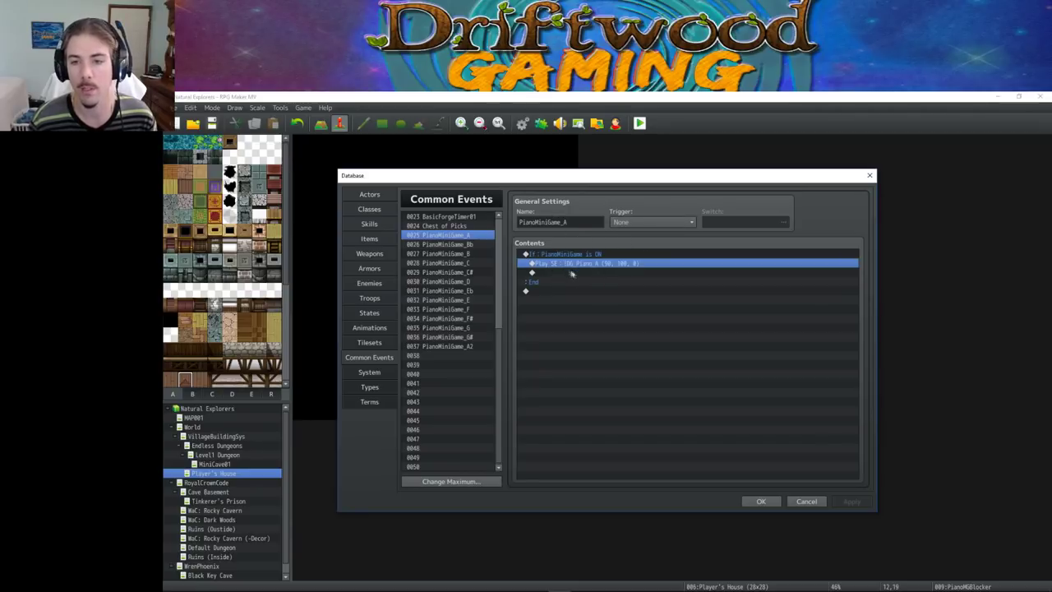
# - Change the event's Play SE command to play !DG_SingingNote1_Bb
pyautogui.rightClick(588, 266)
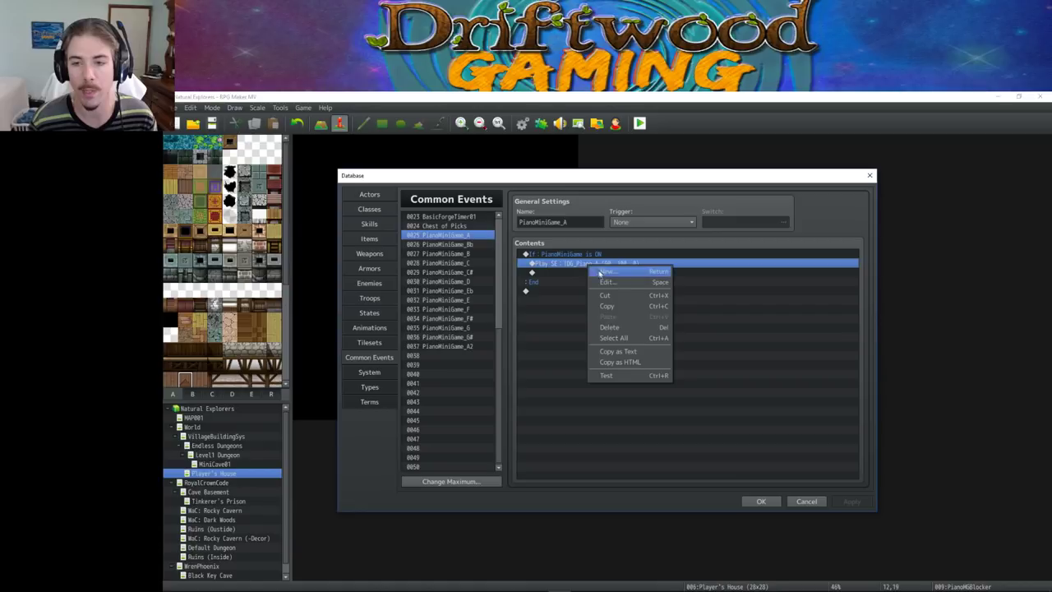
pyautogui.click(604, 285)
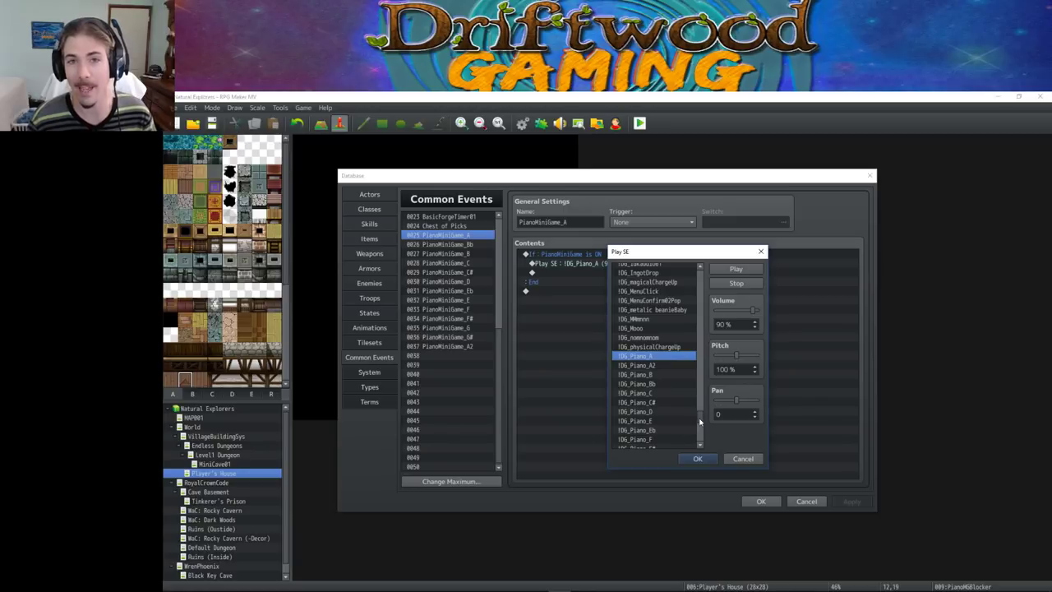
pyautogui.scroll(-3, 700, 421)
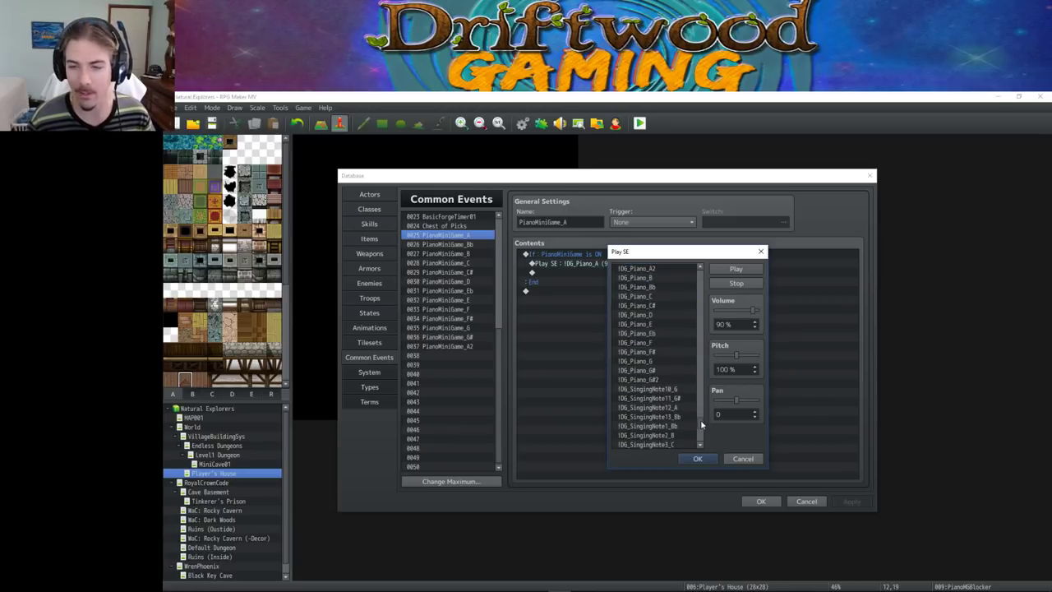
pyautogui.scroll(3, 700, 419)
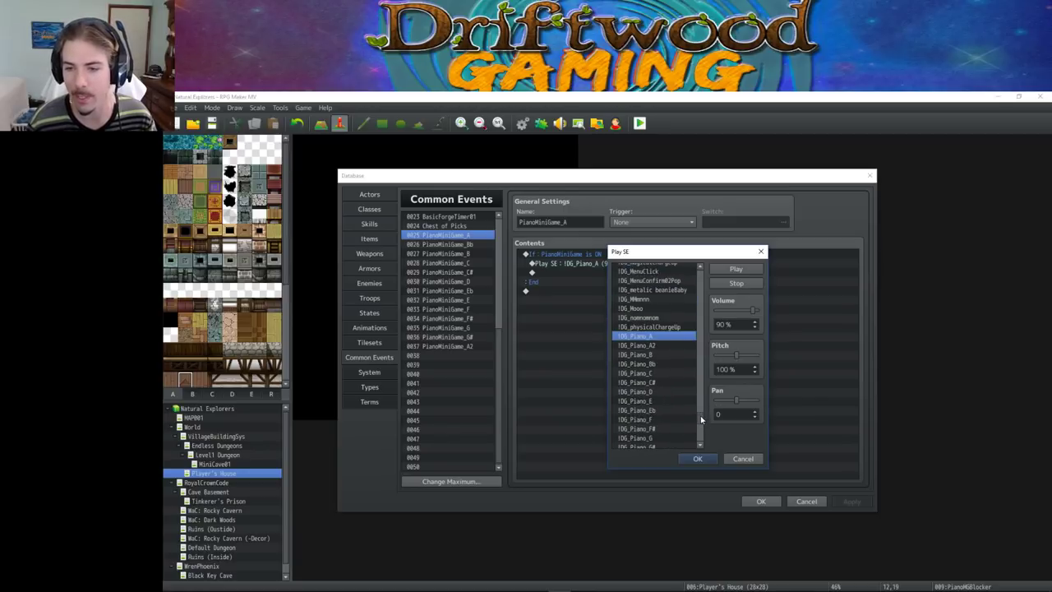
pyautogui.scroll(-2, 700, 421)
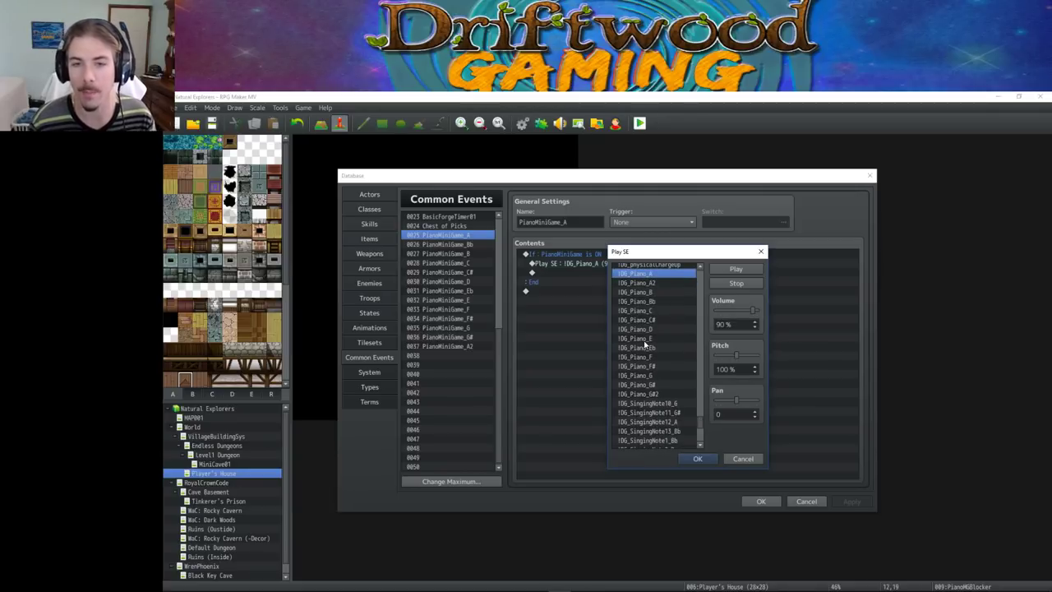
pyautogui.scroll(-2, 664, 397)
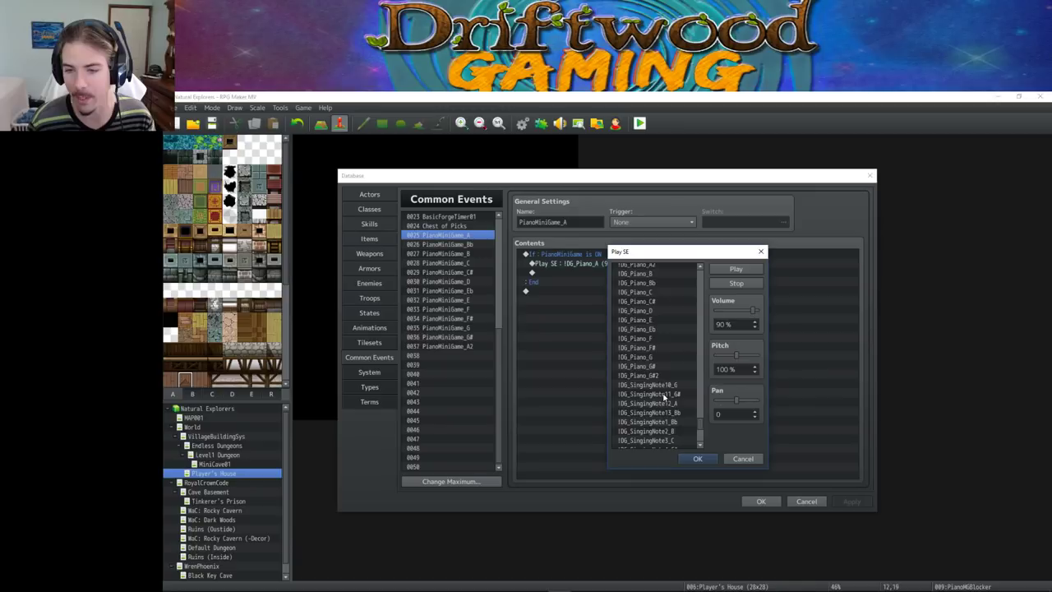
pyautogui.scroll(2, 664, 396)
pyautogui.scroll(-3, 662, 389)
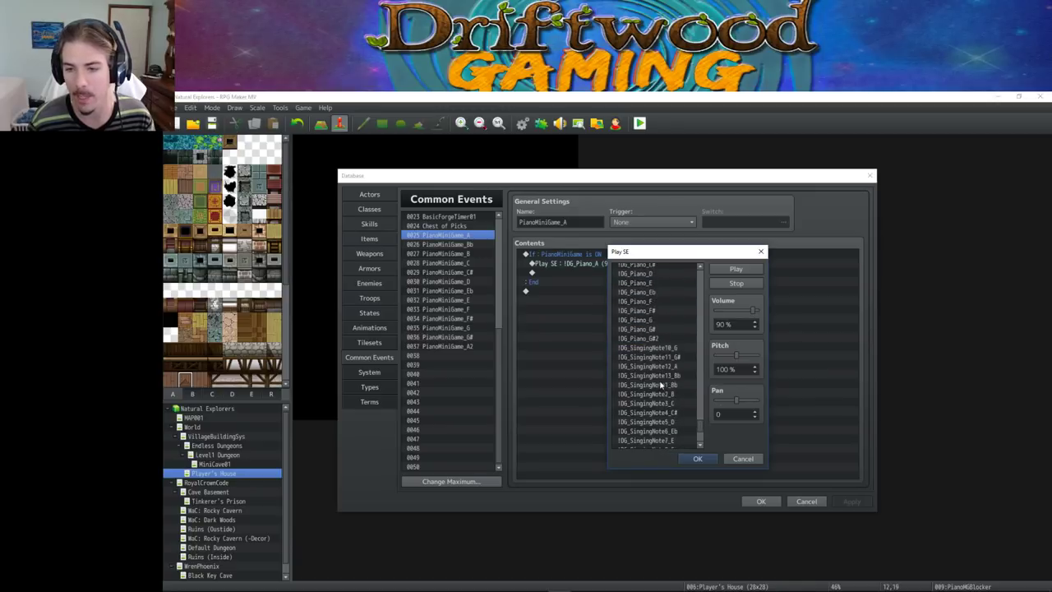
pyautogui.scroll(-5, 660, 385)
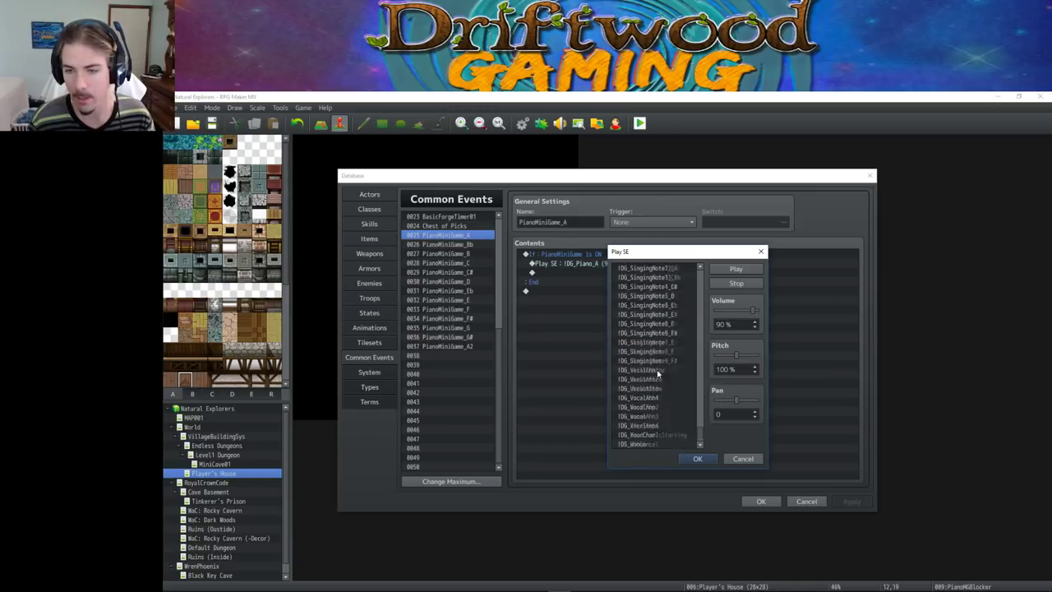
pyautogui.scroll(3, 657, 374)
pyautogui.click(670, 333)
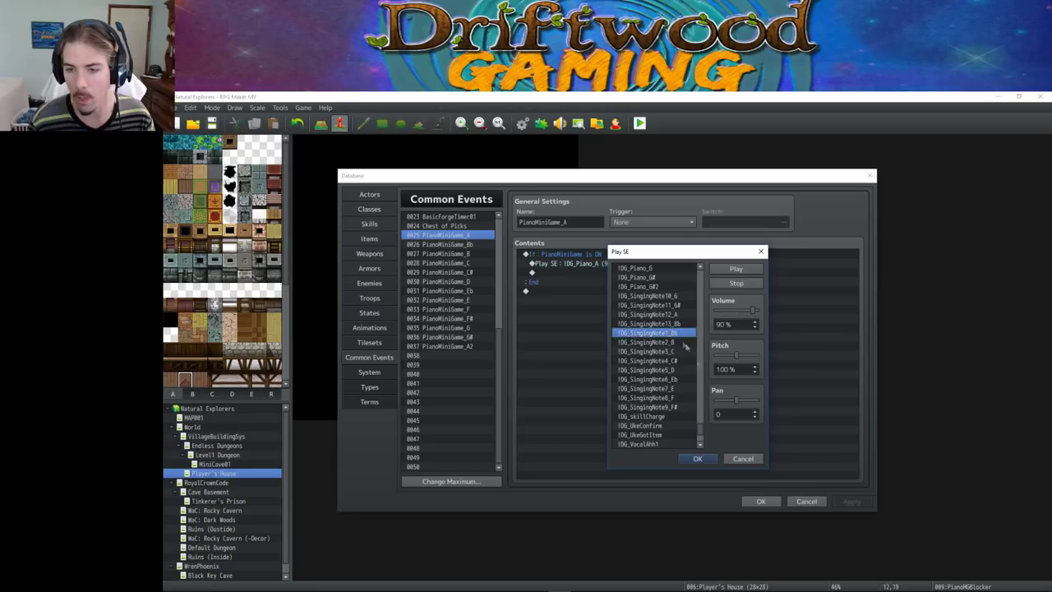
pyautogui.click(697, 459)
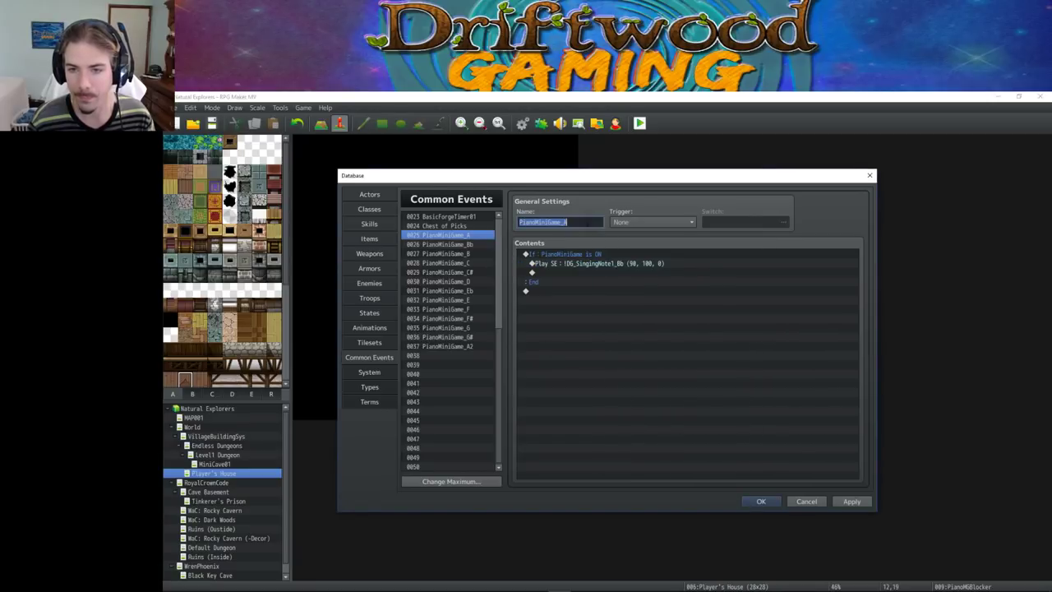
# - Rename common event 0025 to PianoMiniGame_1
pyautogui.click(567, 222)
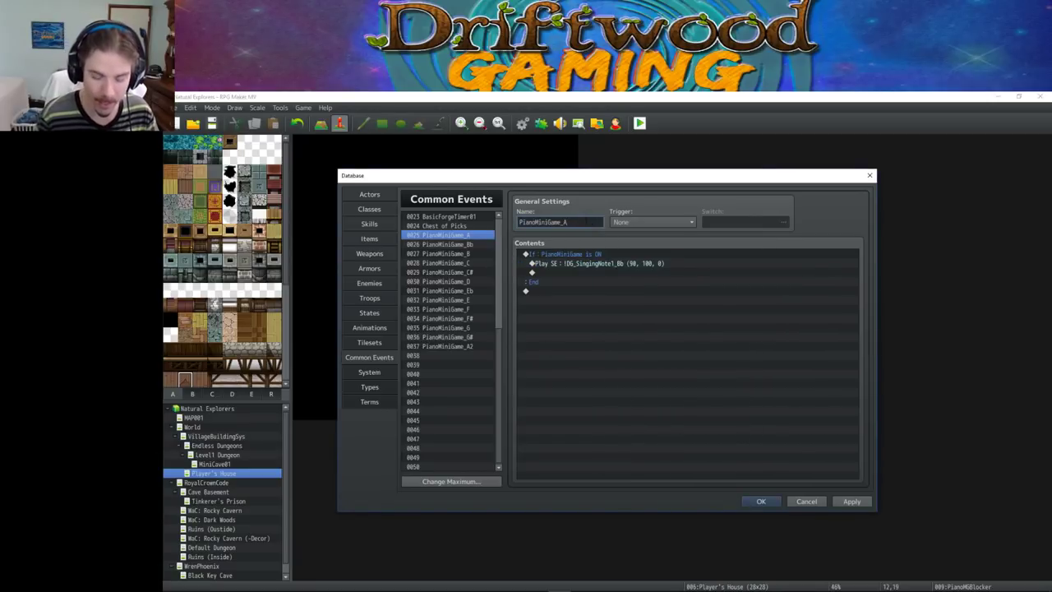
pyautogui.write('1')
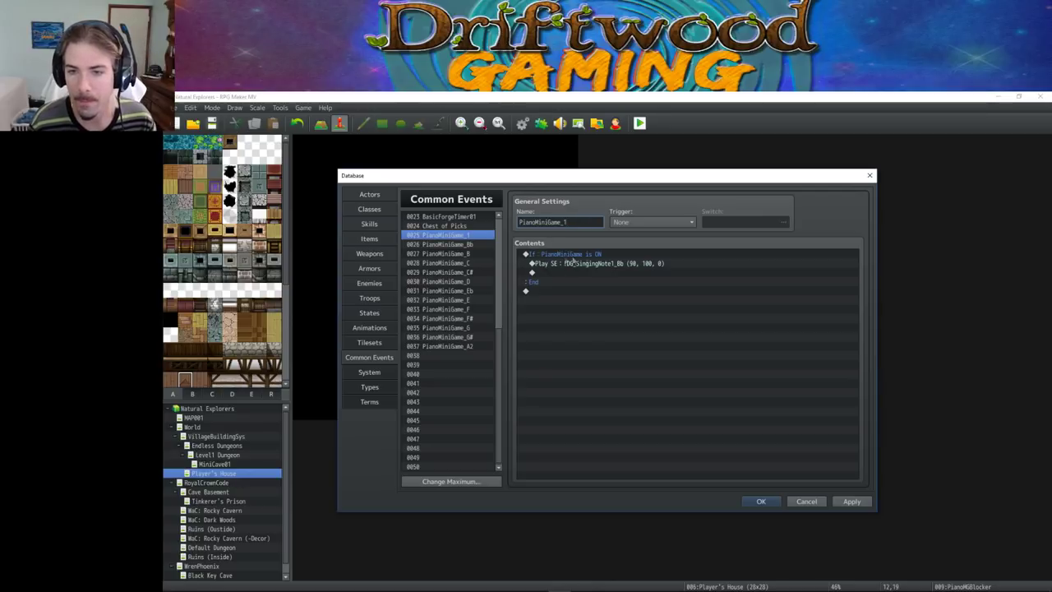
pyautogui.click(460, 244)
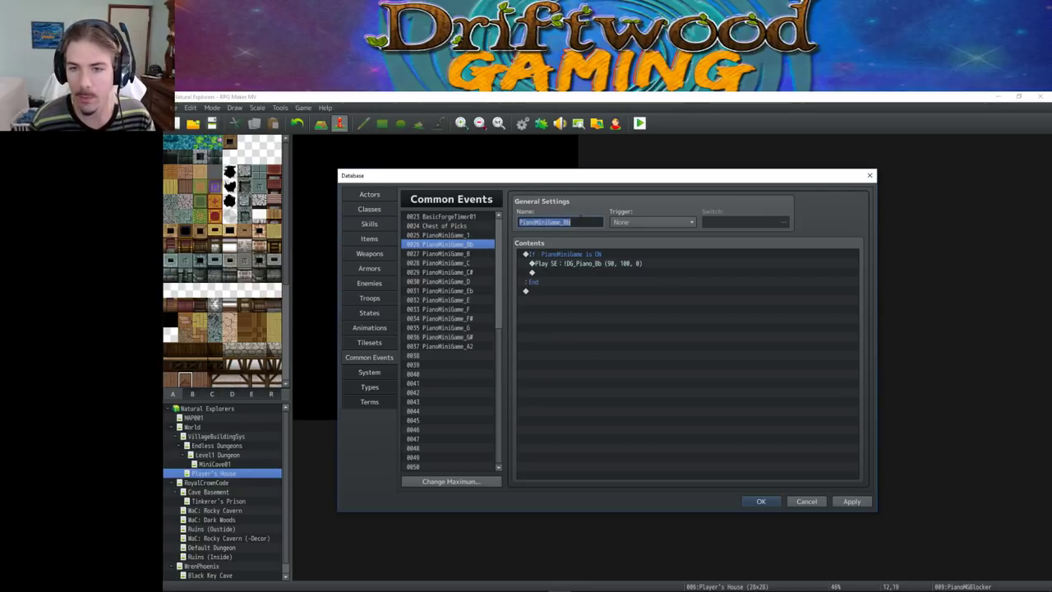
# - Set the first piano event's Play SE to IDG_SingingNote2_B
pyautogui.click(570, 222)
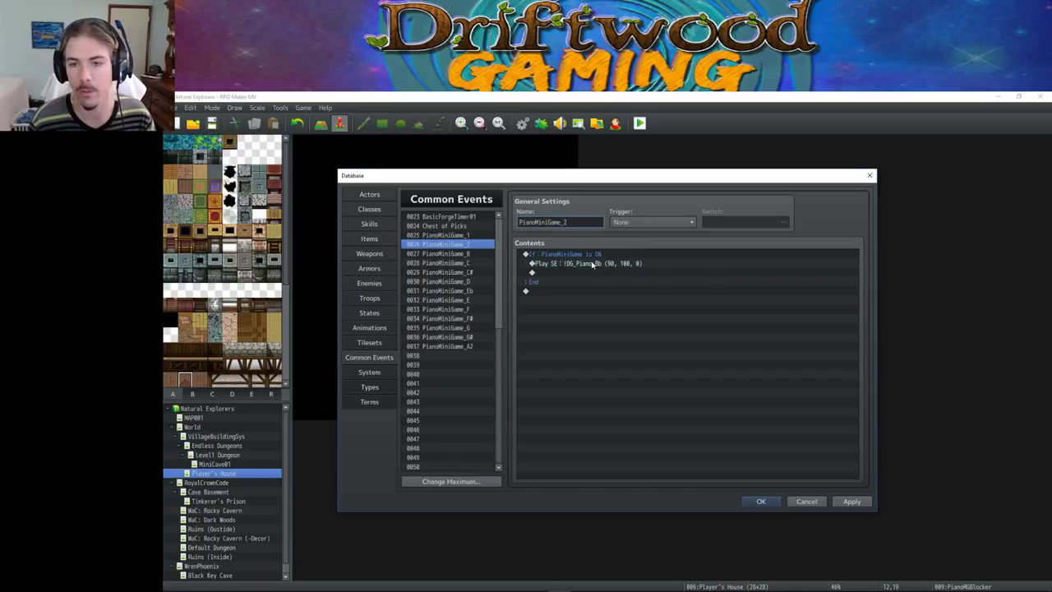
pyautogui.rightClick(583, 268)
pyautogui.click(584, 264)
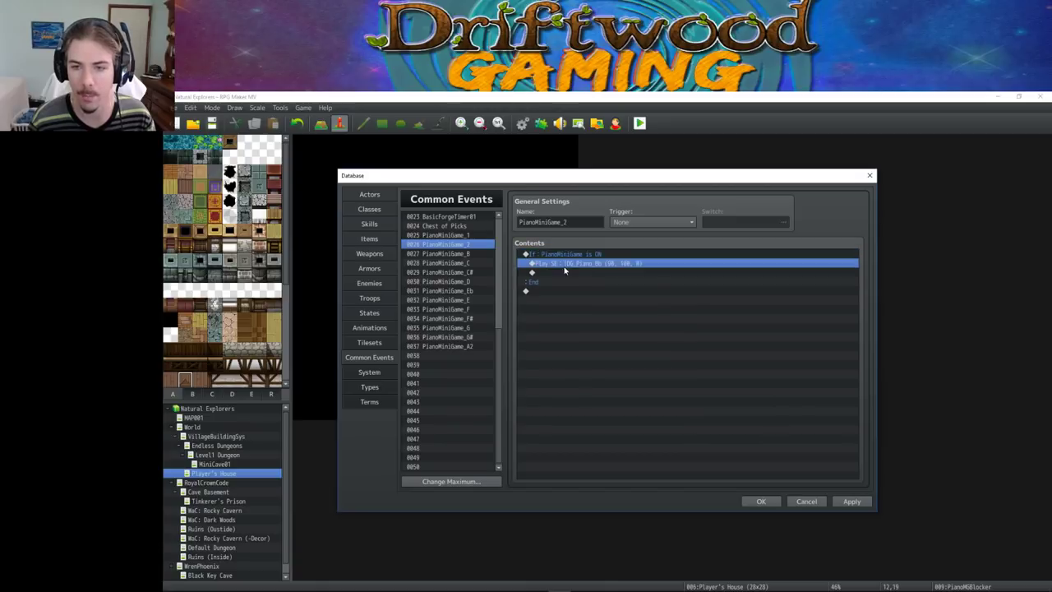
pyautogui.rightClick(583, 266)
pyautogui.click(594, 285)
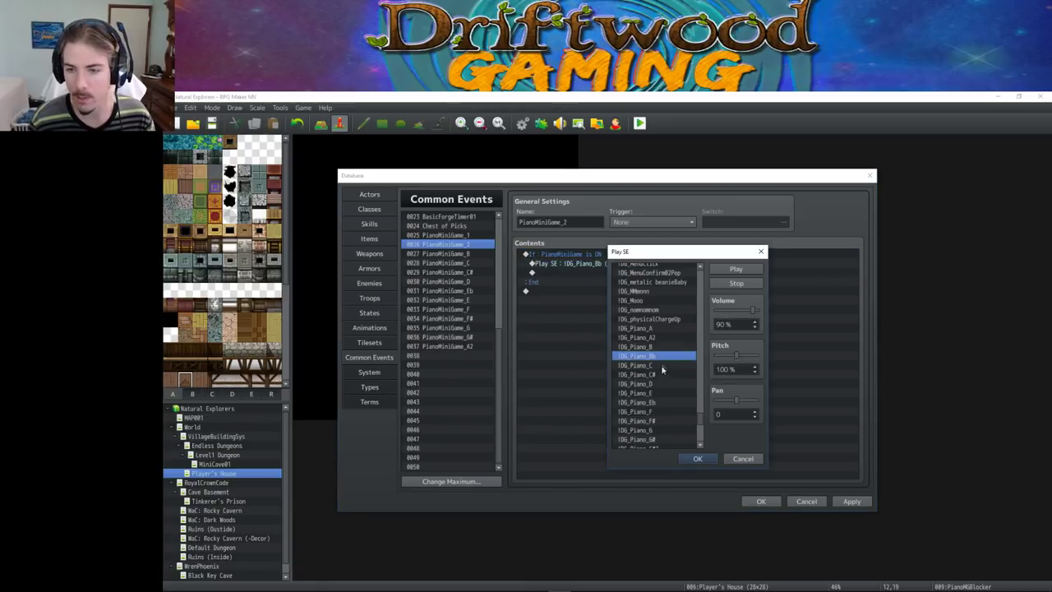
pyautogui.scroll(-6, 662, 367)
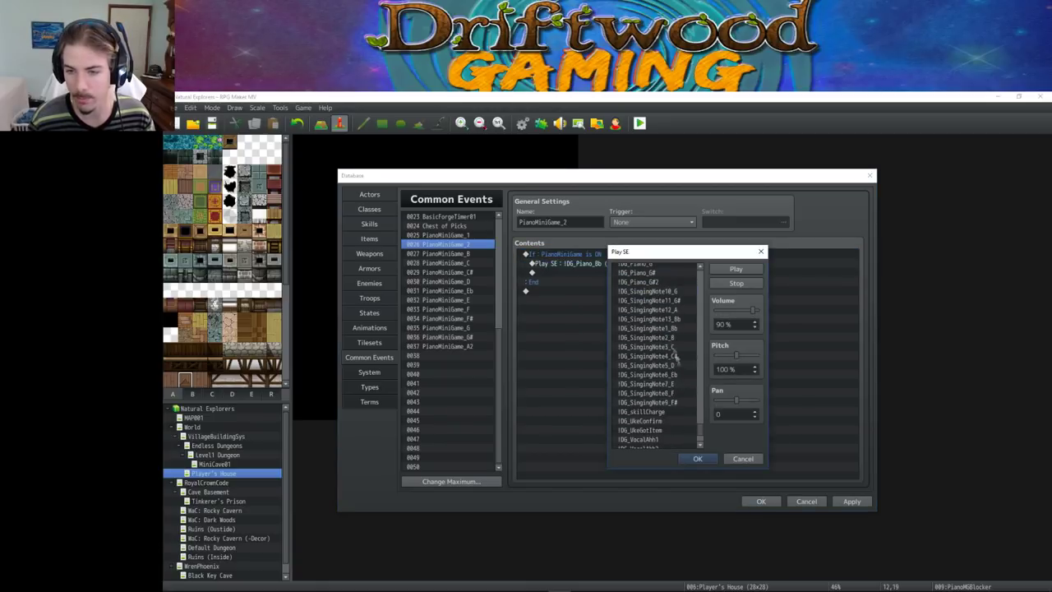
pyautogui.click(674, 338)
pyautogui.click(698, 458)
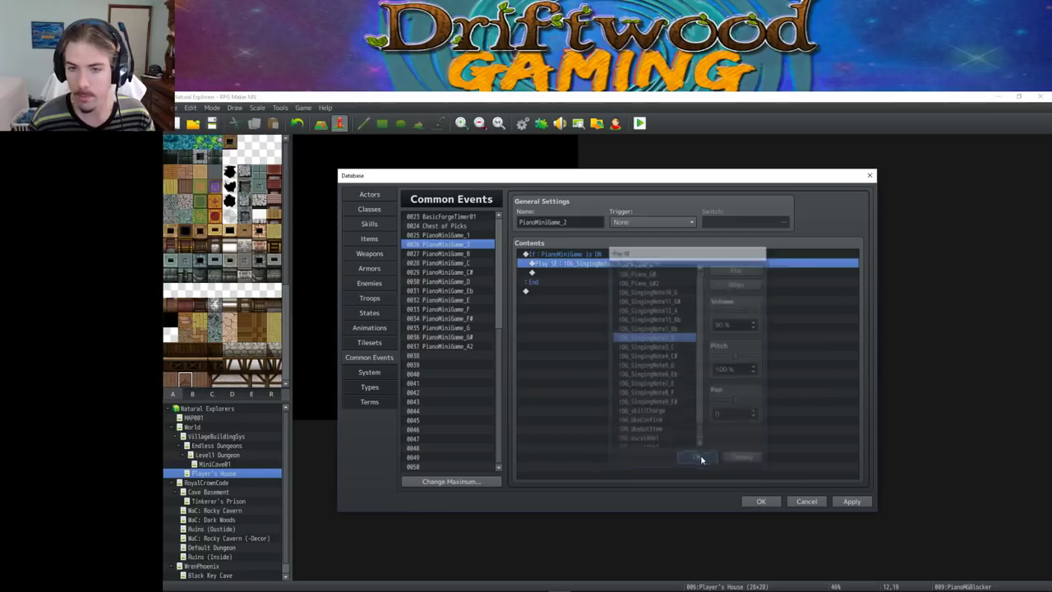
# - Change PianoMiniGame_B's Play SE to IDG_SingingNote3_C
pyautogui.click(454, 254)
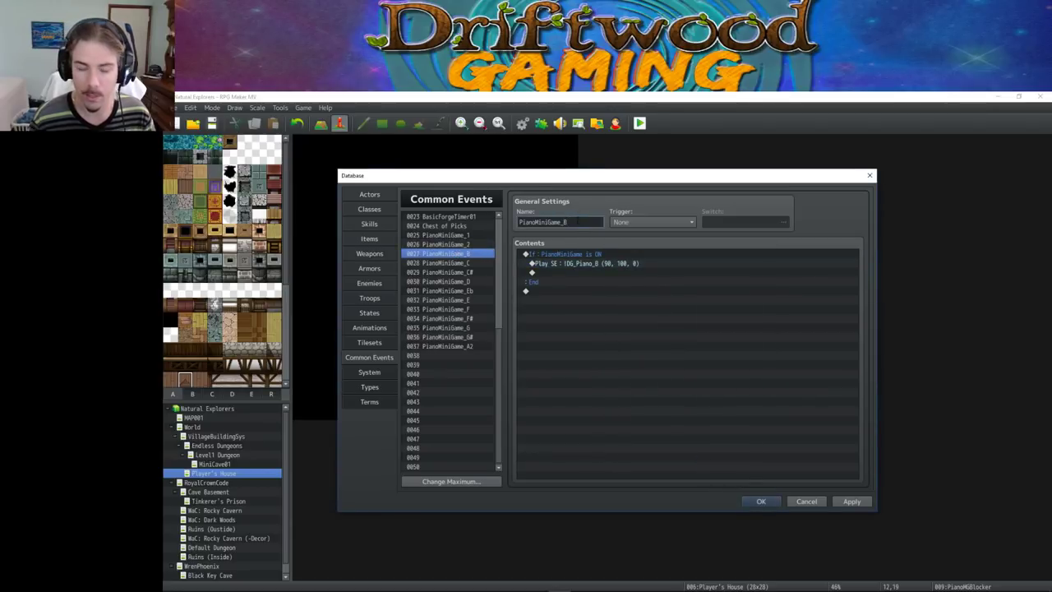
pyautogui.rightClick(606, 264)
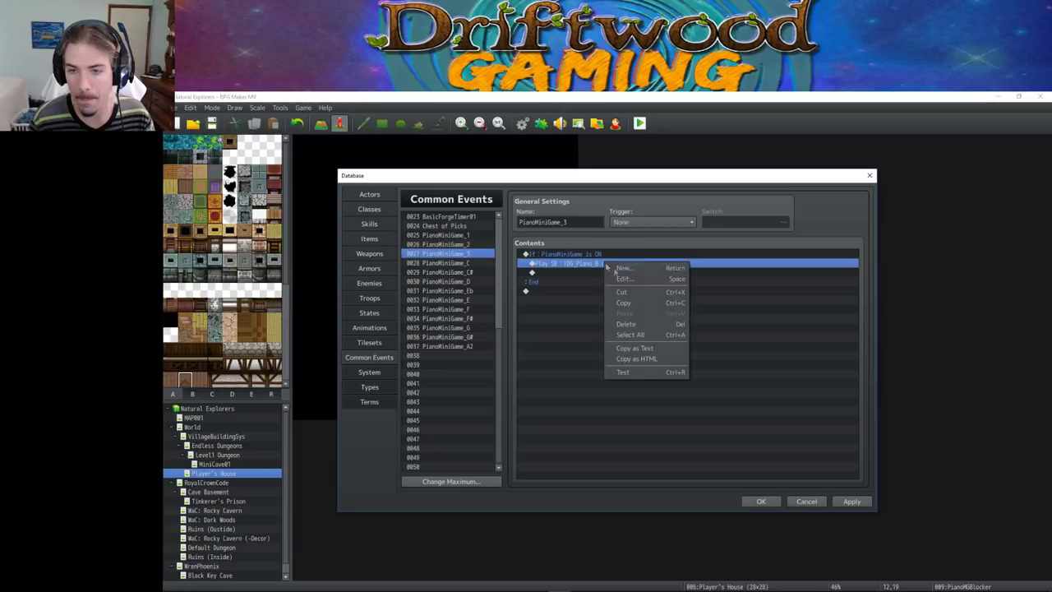
pyautogui.click(630, 278)
pyautogui.scroll(-5, 674, 365)
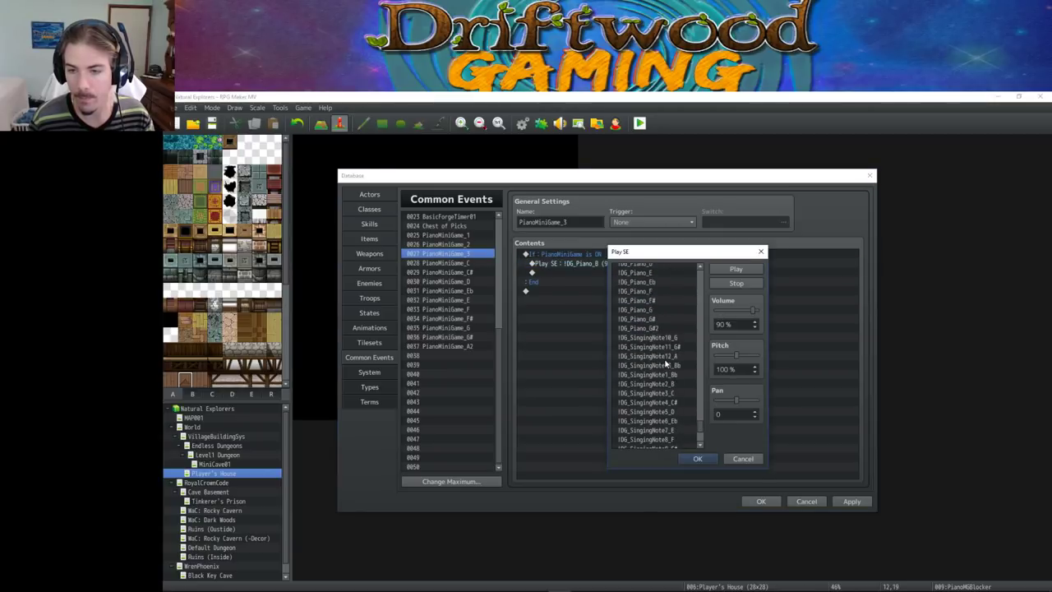
pyautogui.click(674, 393)
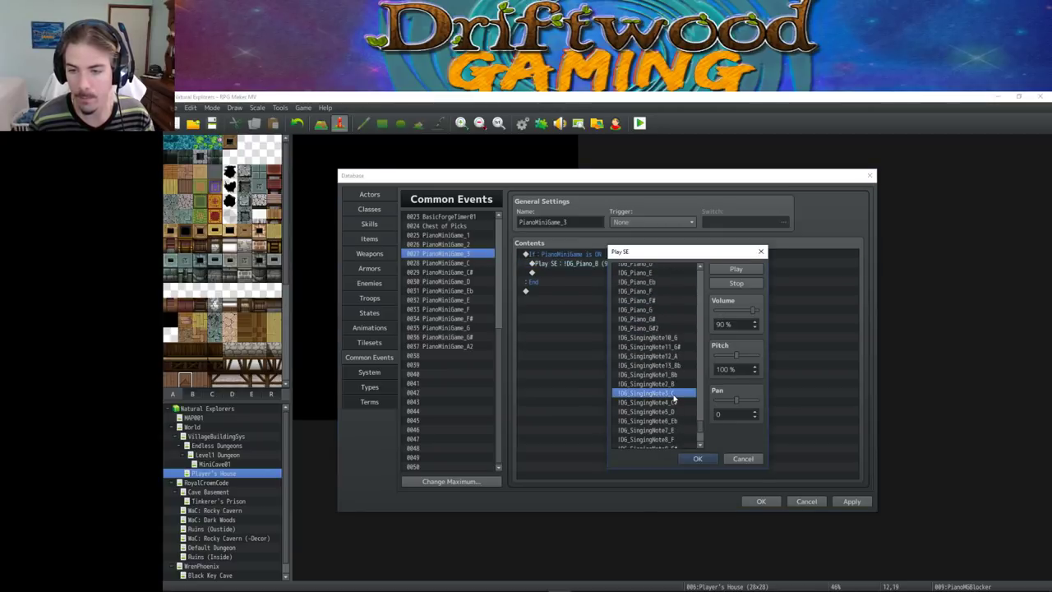
pyautogui.click(697, 458)
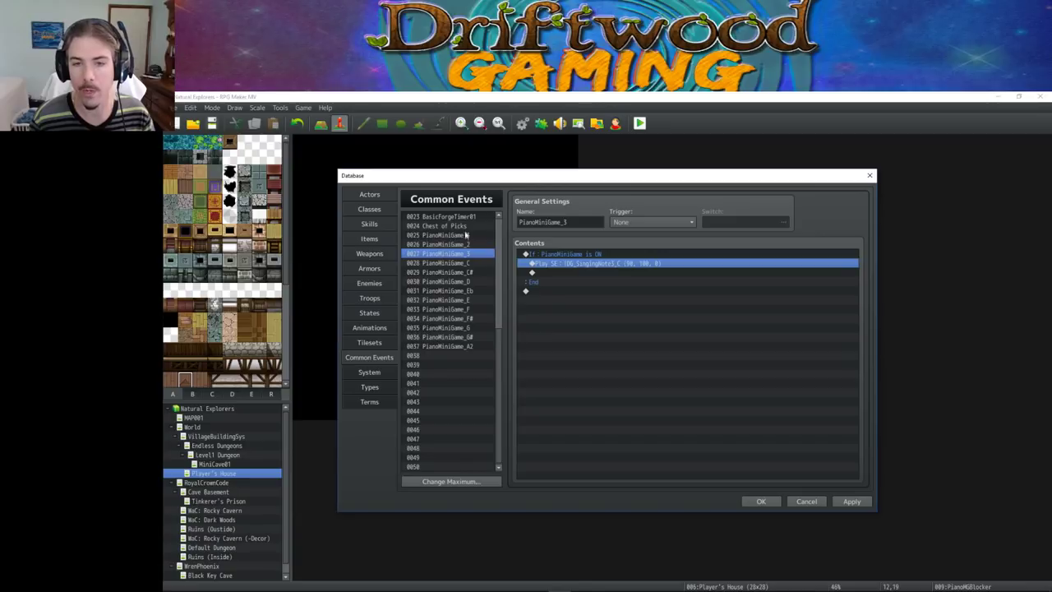
# - Change PianoMiniGame_C's Play SE to IDG_SingingNote4_C#
pyautogui.click(463, 262)
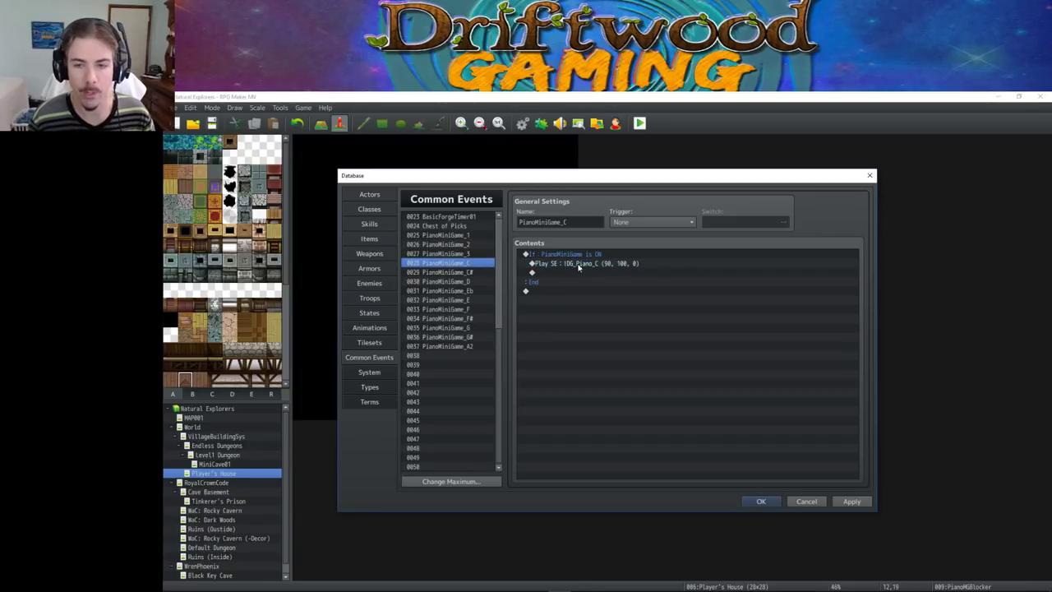
pyautogui.click(577, 265)
pyautogui.rightClick(577, 266)
pyautogui.click(598, 271)
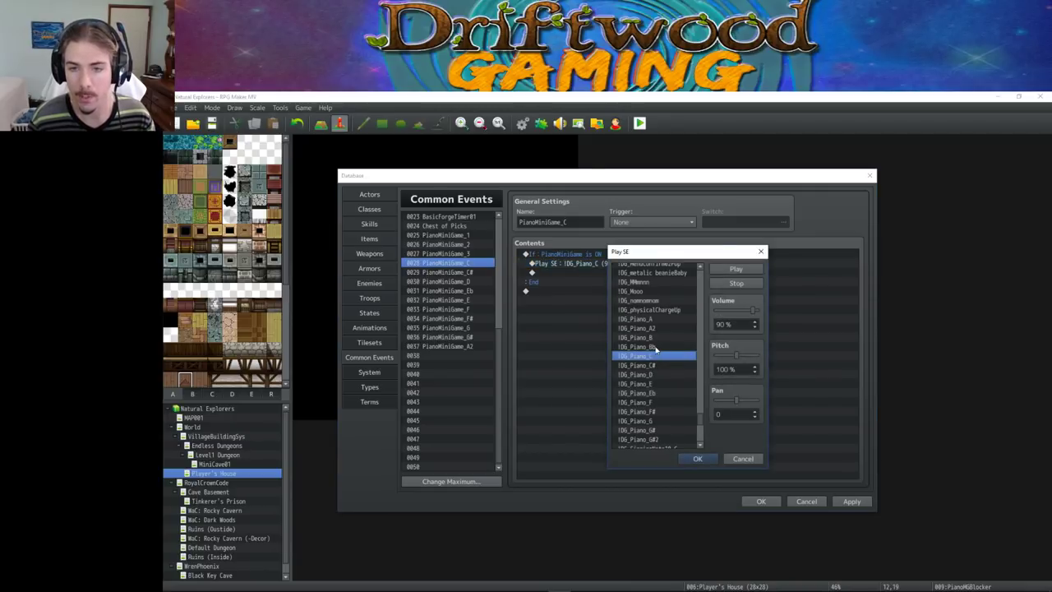
pyautogui.scroll(-5, 672, 371)
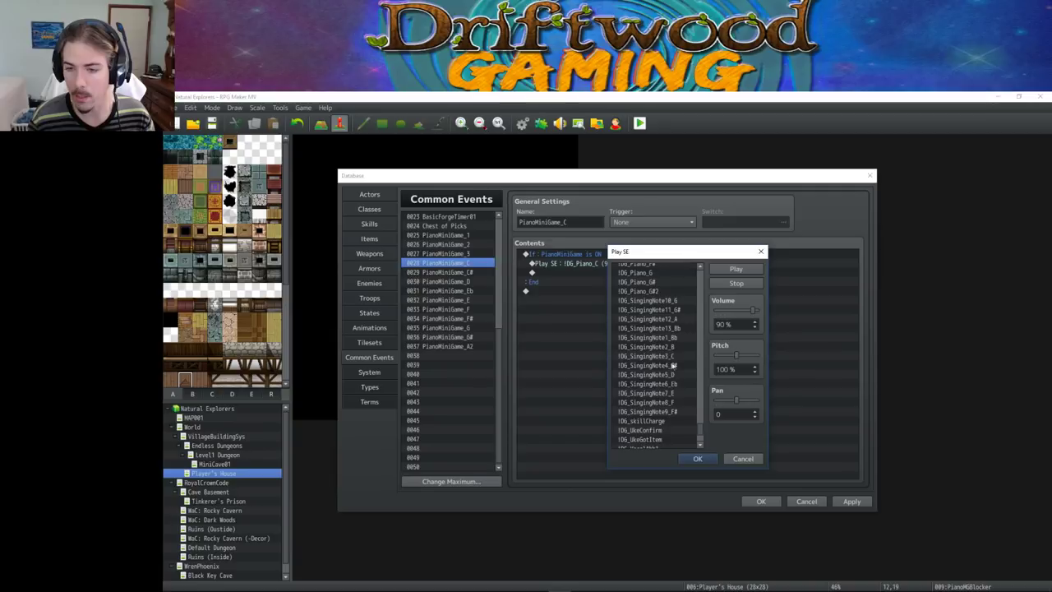
pyautogui.click(676, 367)
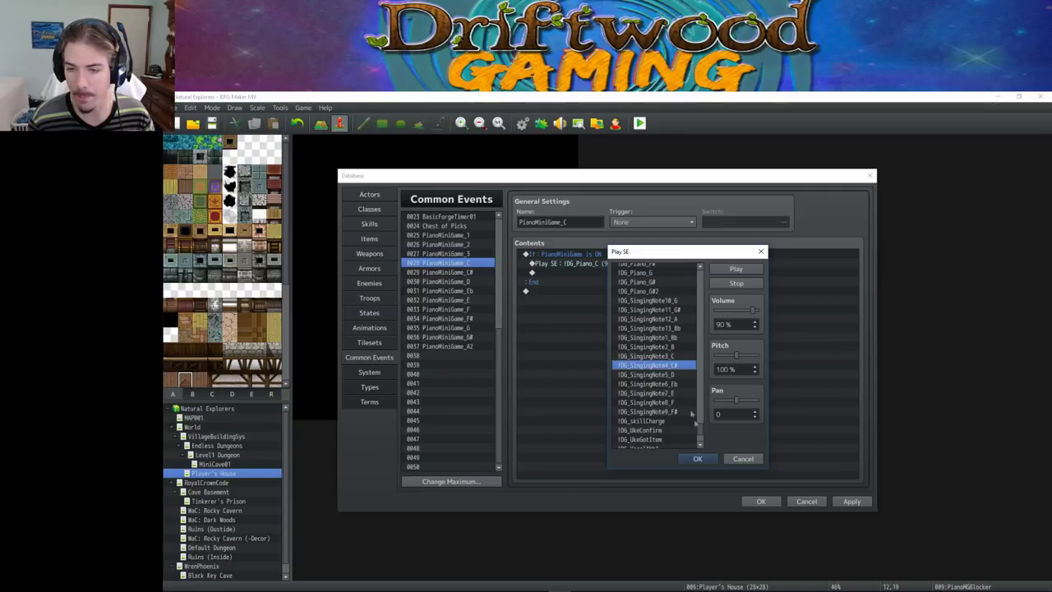
pyautogui.click(697, 458)
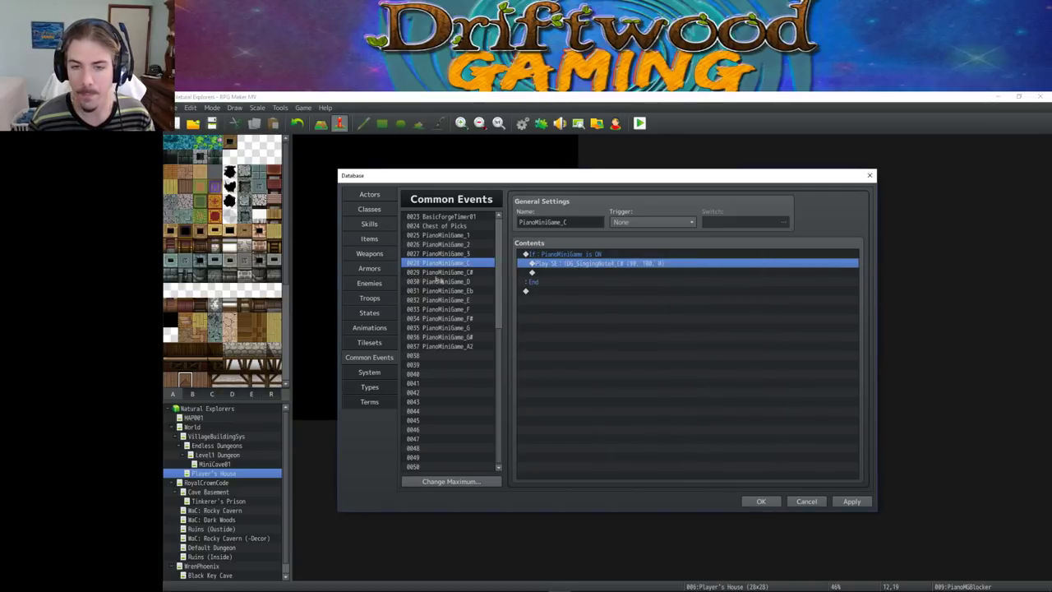
# - Rename the event PianoMiniGame_4 and give PianoMiniGame_C# its matching singing-note sound
pyautogui.click(567, 221)
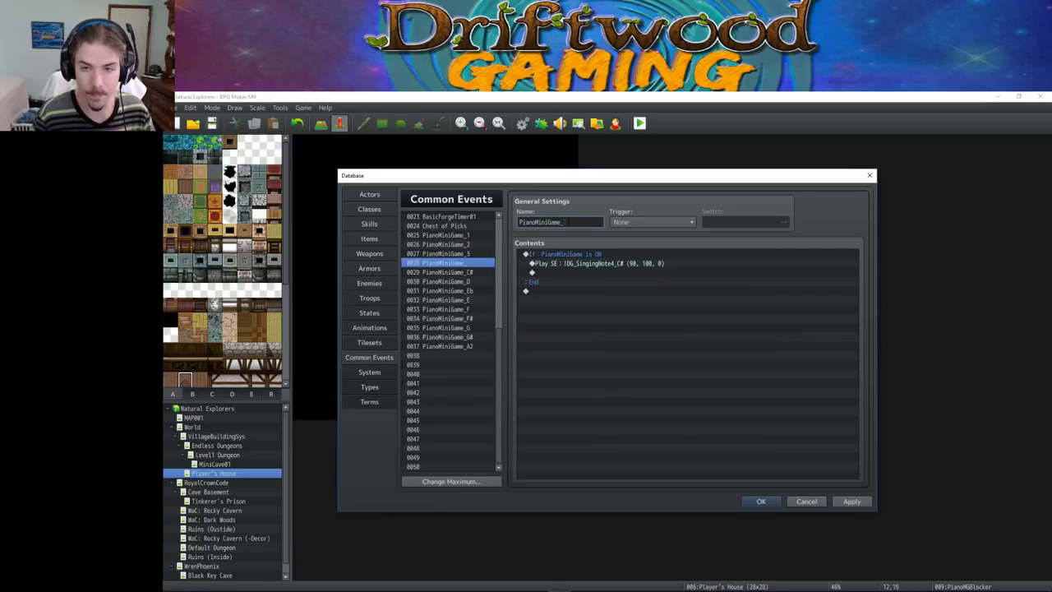
pyautogui.click(477, 272)
pyautogui.doubleClick(584, 220)
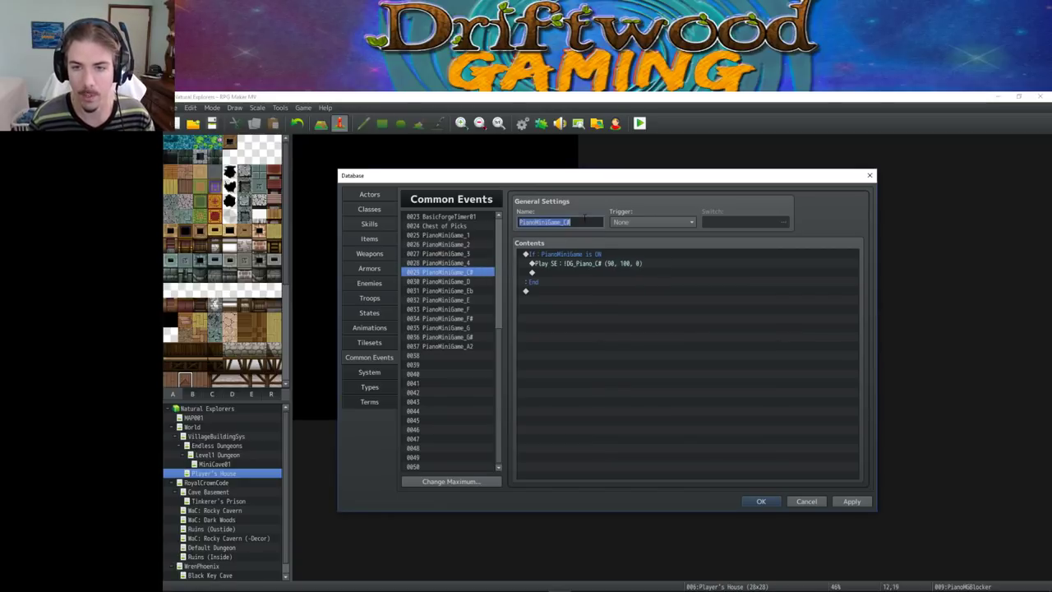
pyautogui.write('PianoMiniGame_5')
pyautogui.doubleClick(592, 263)
pyautogui.scroll(-3, 657, 370)
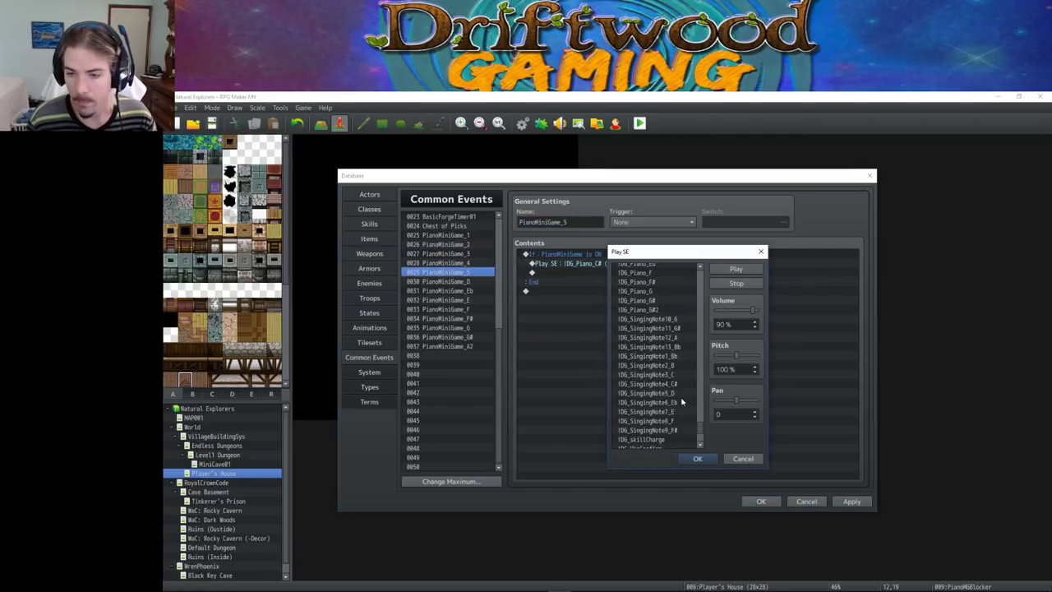
pyautogui.click(658, 397)
pyautogui.click(697, 458)
# - Update PianoMiniGame_D's name and singing-note sound to the next in sequence
pyautogui.click(448, 281)
pyautogui.click(576, 222)
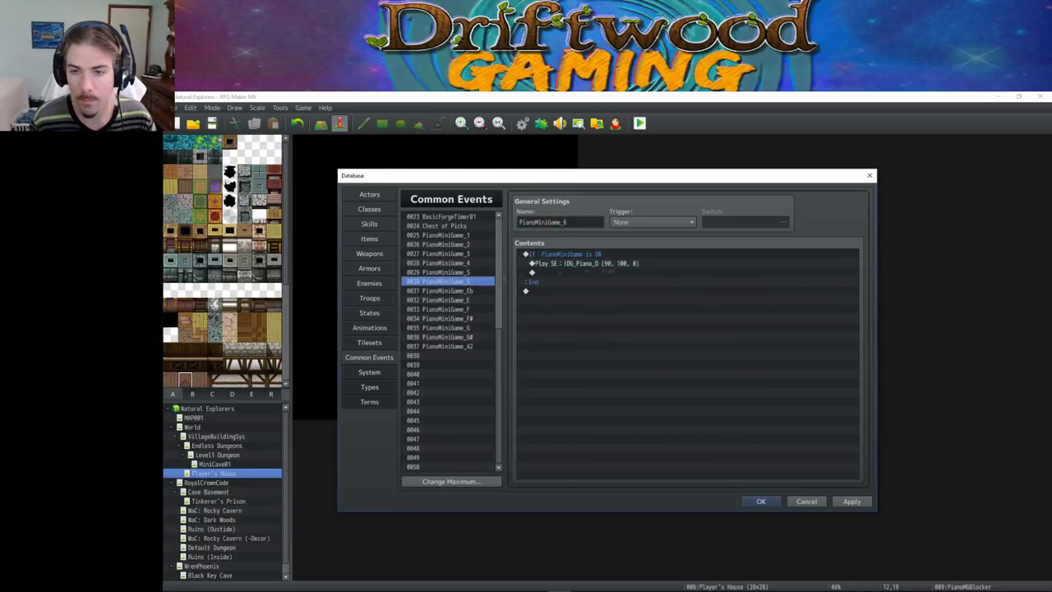
pyautogui.doubleClick(592, 263)
pyautogui.click(649, 324)
pyautogui.click(697, 457)
pyautogui.click(448, 291)
# - Rename the next event PianoMiniGame_7 and set its sound to IDG_SingingNote7_E
pyautogui.click(576, 221)
pyautogui.press('BackSpace')
pyautogui.press('BackSpace')
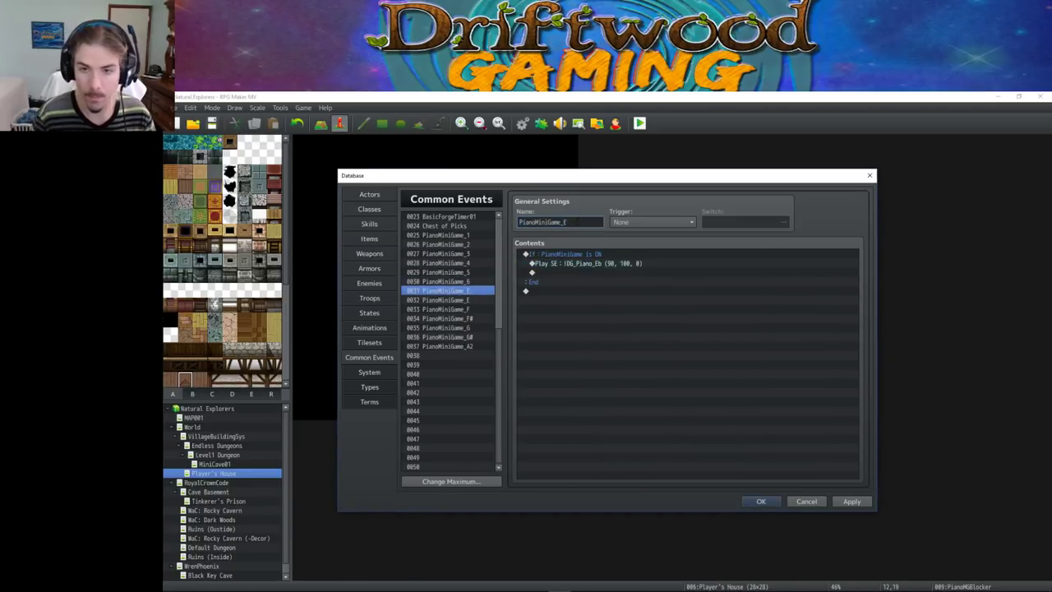
pyautogui.write('7')
pyautogui.rightClick(586, 263)
pyautogui.click(612, 272)
pyautogui.click(650, 411)
pyautogui.click(697, 458)
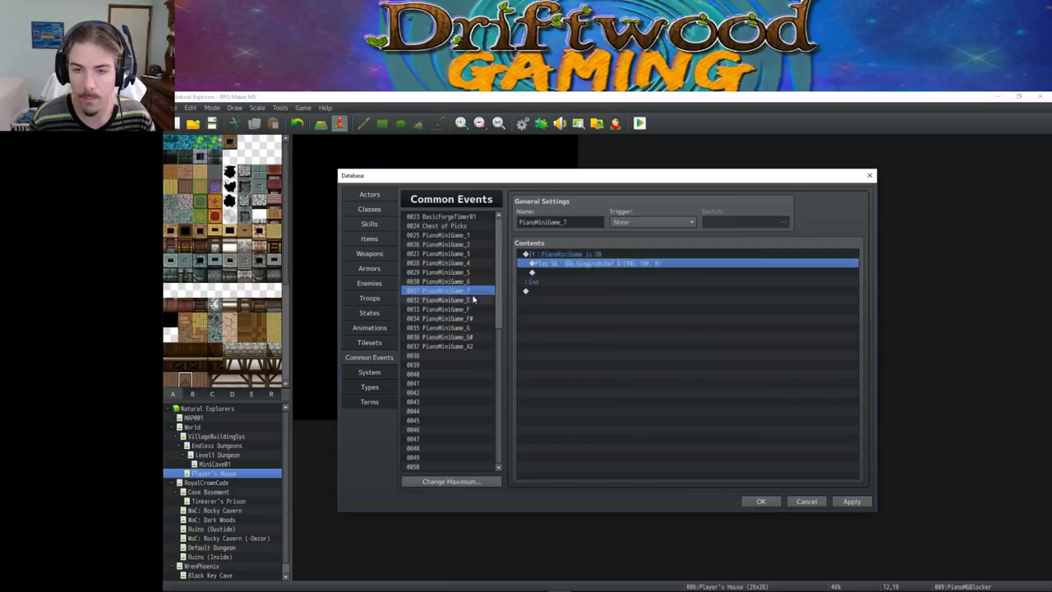
# - Rename PianoMiniGame_E to PianoMiniGame_8 playing IDG_SingingNote8_F
pyautogui.click(448, 300)
pyautogui.click(576, 222)
pyautogui.press('BackSpace')
pyautogui.write('8')
pyautogui.doubleClick(591, 263)
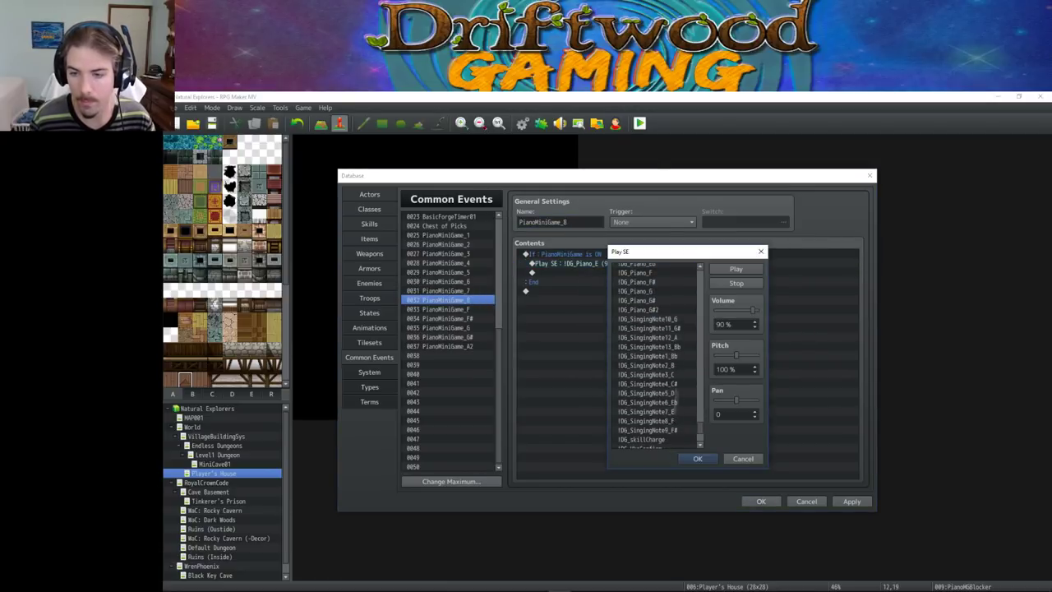
pyautogui.click(653, 420)
pyautogui.click(697, 457)
# - Rename PianoMiniGame_F to PianoMiniGame_9 playing IDG_SingingNote9_F#
pyautogui.click(448, 309)
pyautogui.click(576, 222)
pyautogui.press('BackSpace')
pyautogui.write('9')
pyautogui.doubleClick(592, 263)
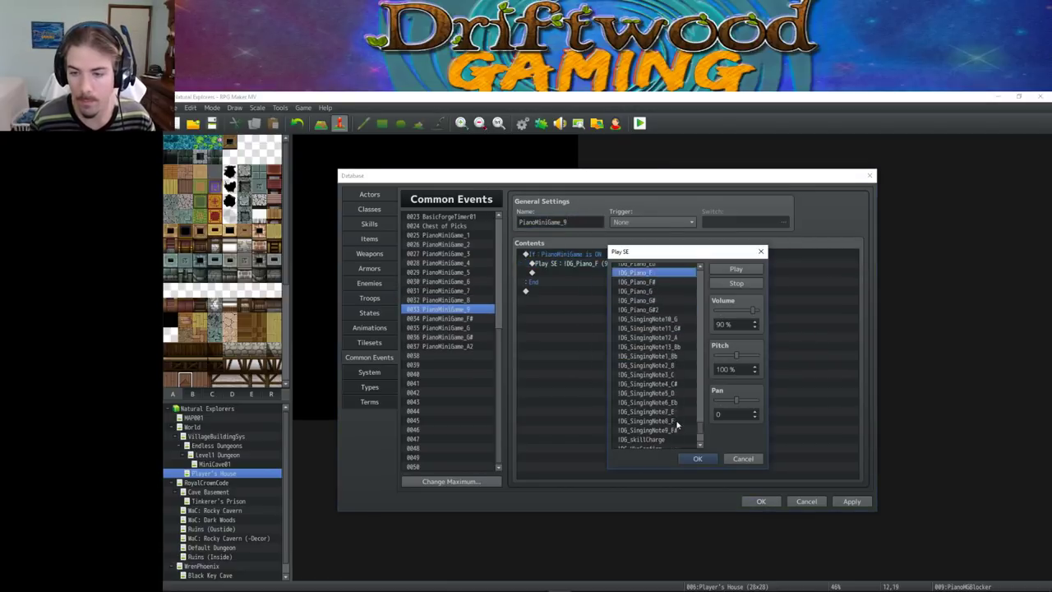
pyautogui.click(654, 424)
pyautogui.click(697, 458)
# - Rename PianoMiniGame_F# to PianoMiniGame_10 playing IDG_SingingNote10_G
pyautogui.click(465, 318)
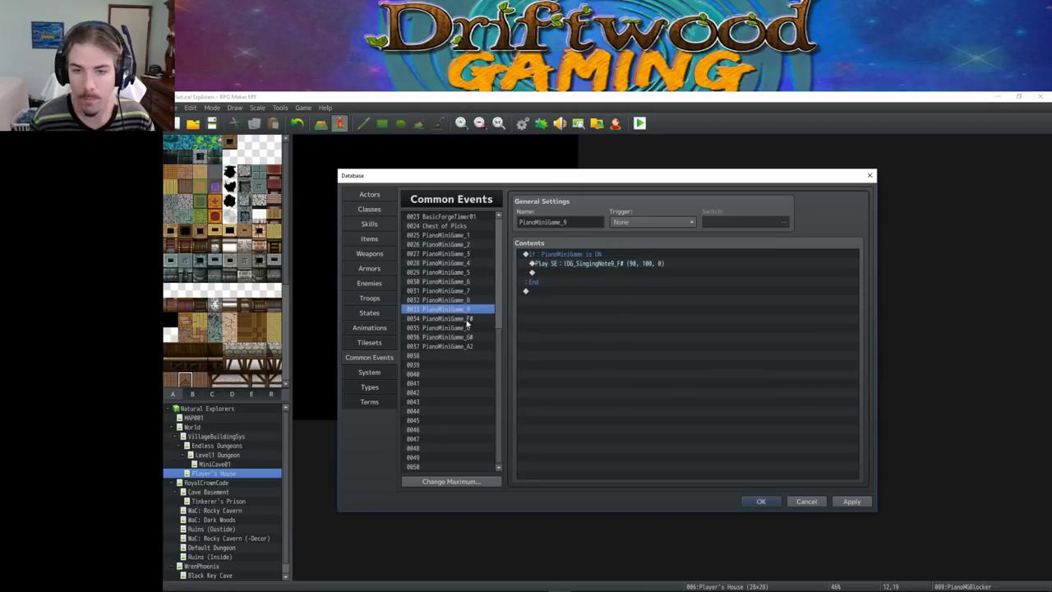
pyautogui.click(576, 222)
pyautogui.press('BackSpace')
pyautogui.press('BackSpace')
pyautogui.write('10')
pyautogui.doubleClick(592, 263)
pyautogui.click(637, 337)
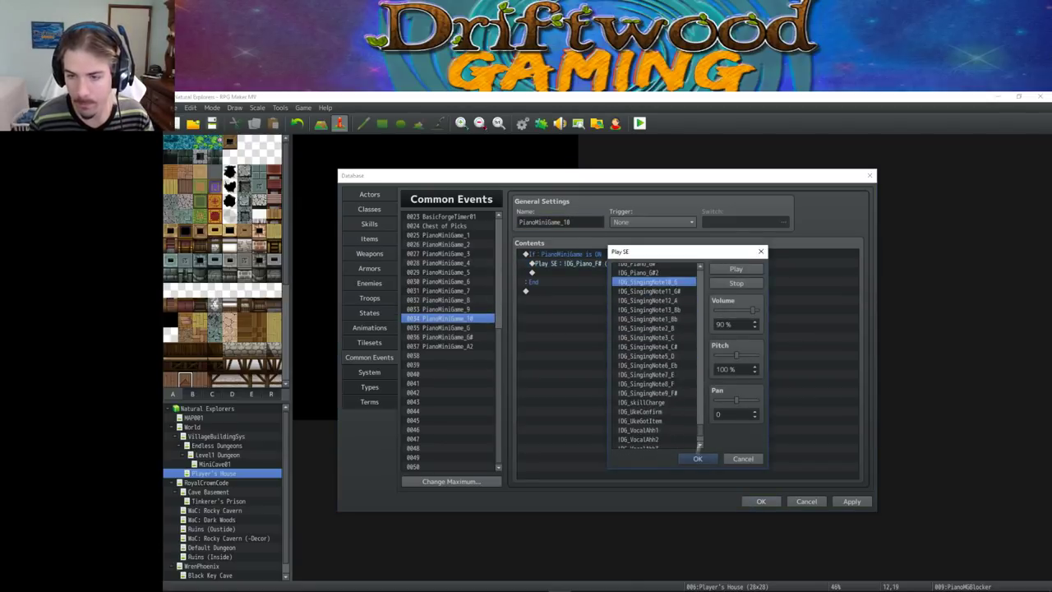
pyautogui.click(697, 458)
# - Rename PianoMiniGame_G to PianoMiniGame_11 playing IDG_SingingNote11_G#
pyautogui.click(448, 327)
pyautogui.click(576, 221)
pyautogui.press('BackSpace')
pyautogui.write('11')
pyautogui.rightClick(626, 264)
pyautogui.click(642, 284)
pyautogui.click(636, 346)
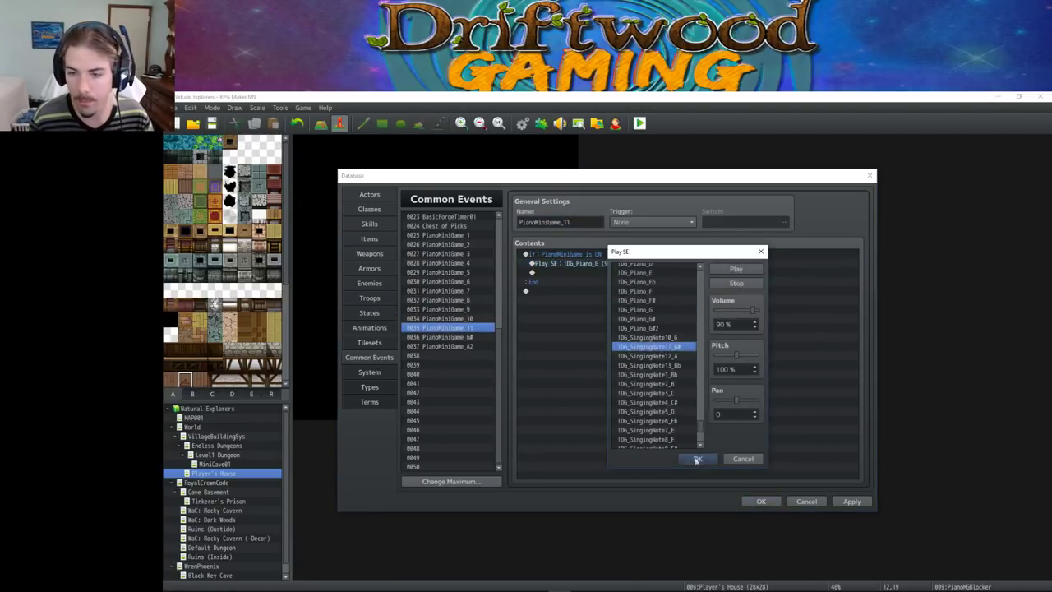
pyautogui.click(697, 458)
# - Set PianoMiniGame_G# to play IDG_SingingNote12_A and rename it PianoMiniGame_12
pyautogui.click(448, 337)
pyautogui.doubleClick(592, 263)
pyautogui.click(679, 383)
pyautogui.click(696, 458)
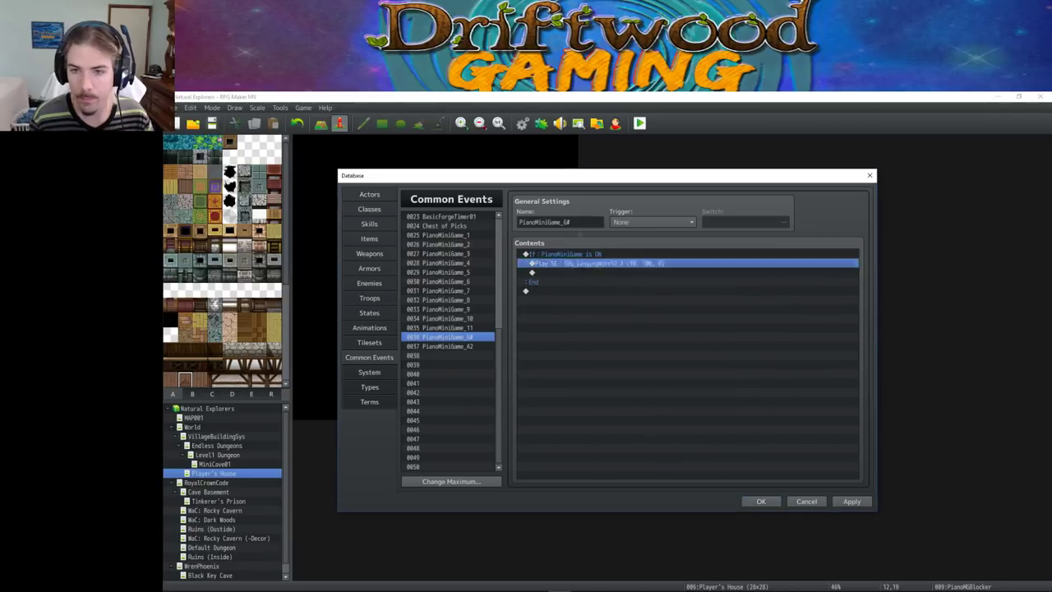
pyautogui.click(576, 222)
pyautogui.press('BackSpace')
pyautogui.press('BackSpace')
pyautogui.write('12')
# - Set PianoMiniGame_A2's Play SE to IDG_SingingNote13_Bb
pyautogui.click(448, 346)
pyautogui.doubleClick(592, 263)
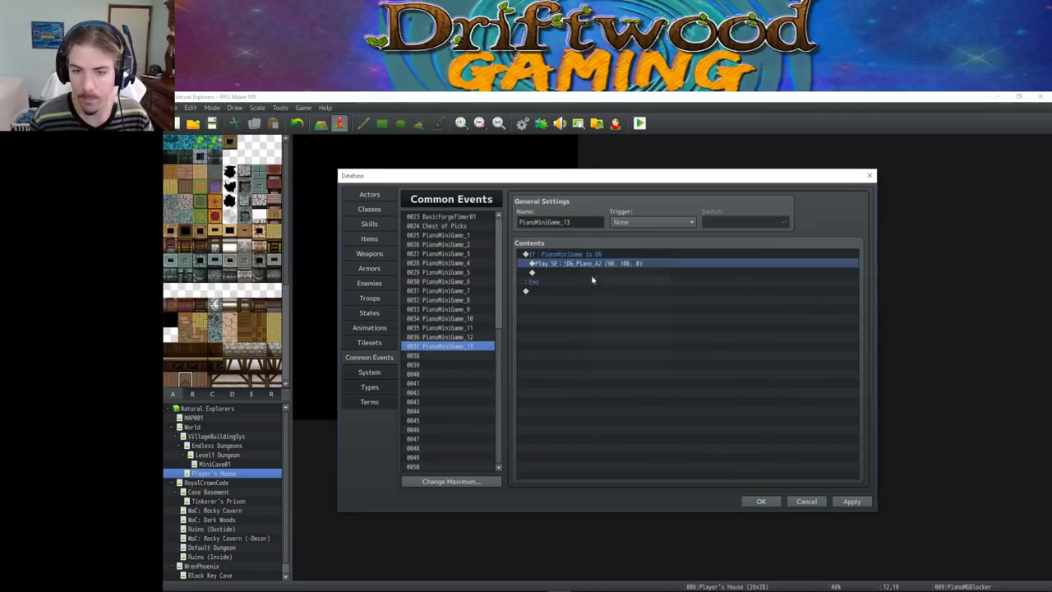
pyautogui.click(660, 401)
pyautogui.click(696, 458)
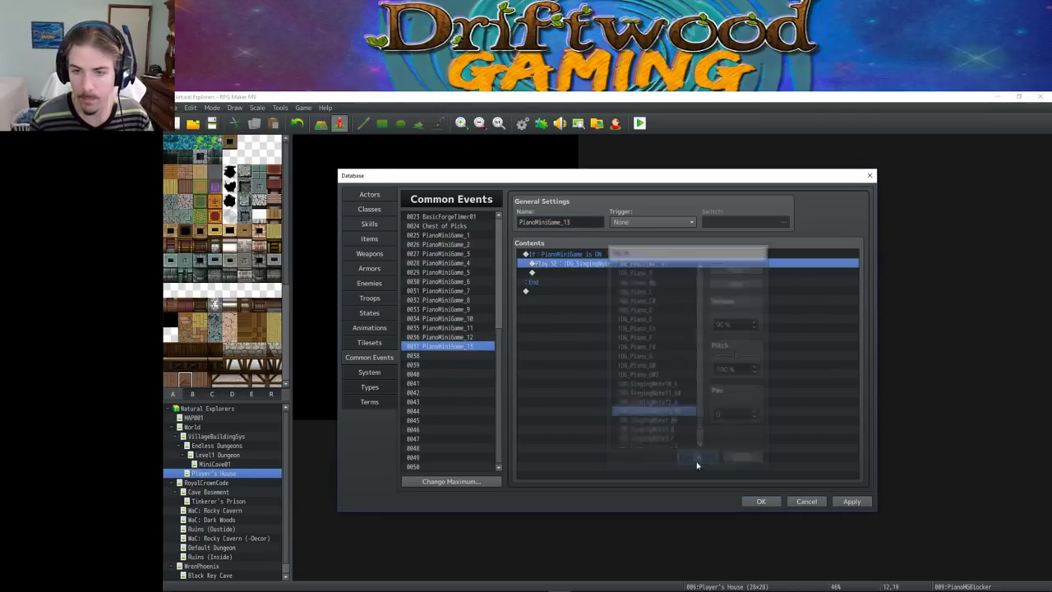
# - Review PianoMiniGame_1, _13 and _2, then close the Database and save the project
pyautogui.click(462, 235)
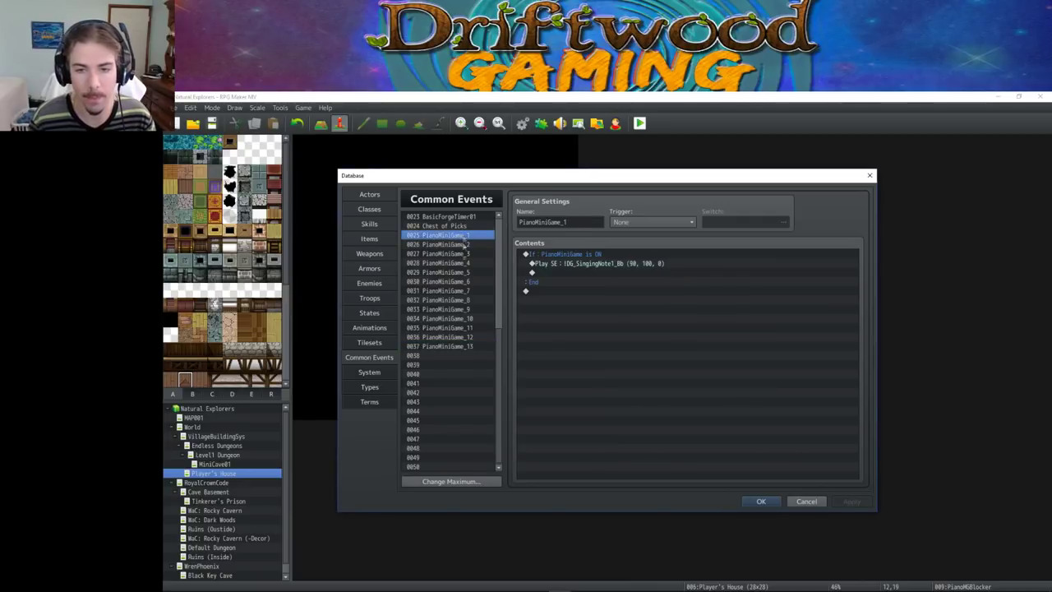
pyautogui.click(465, 346)
pyautogui.click(467, 236)
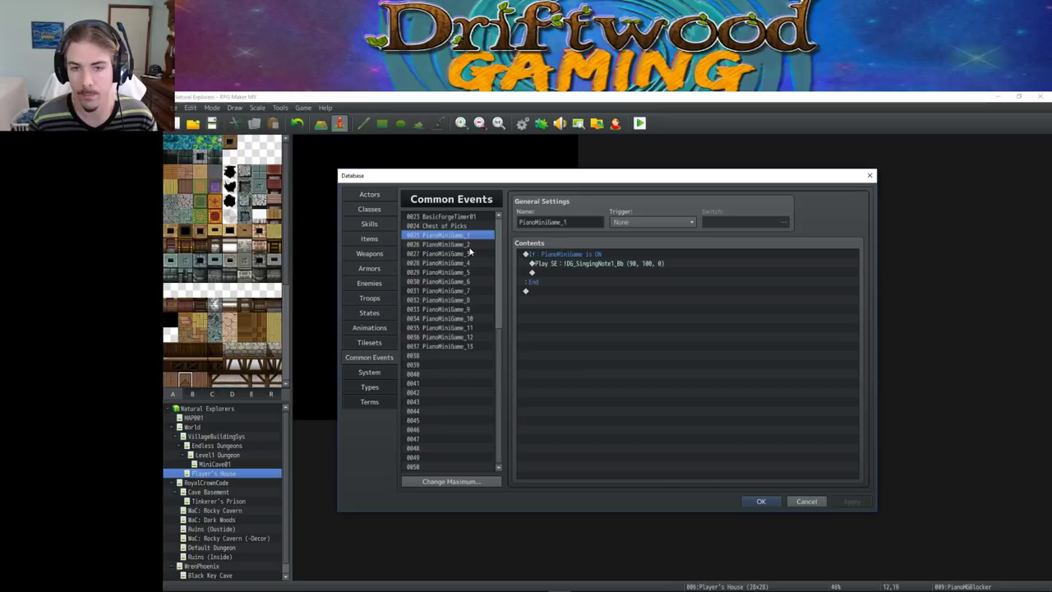
pyautogui.click(469, 245)
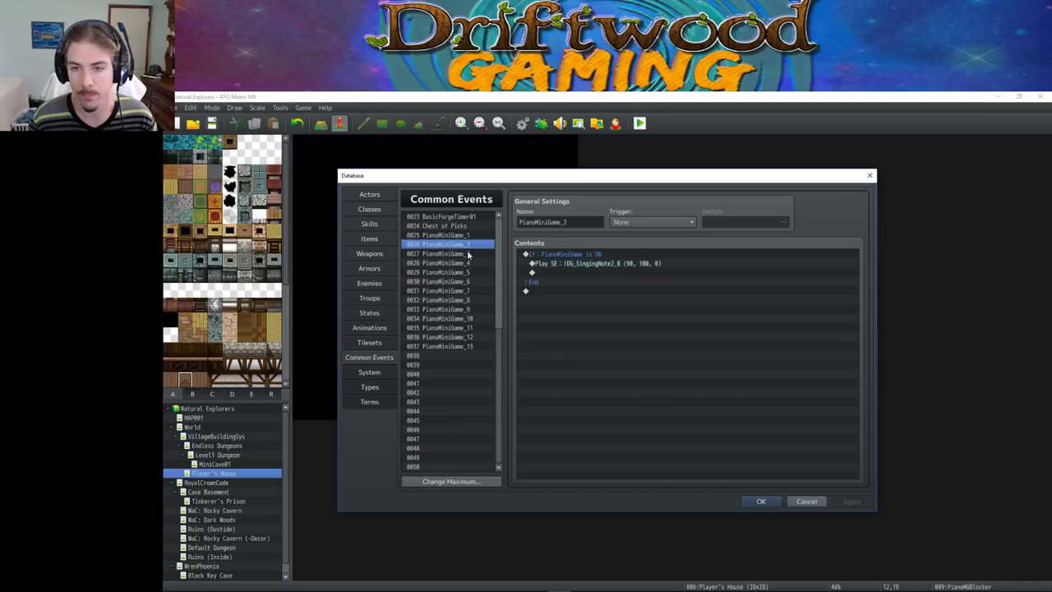
pyautogui.click(753, 501)
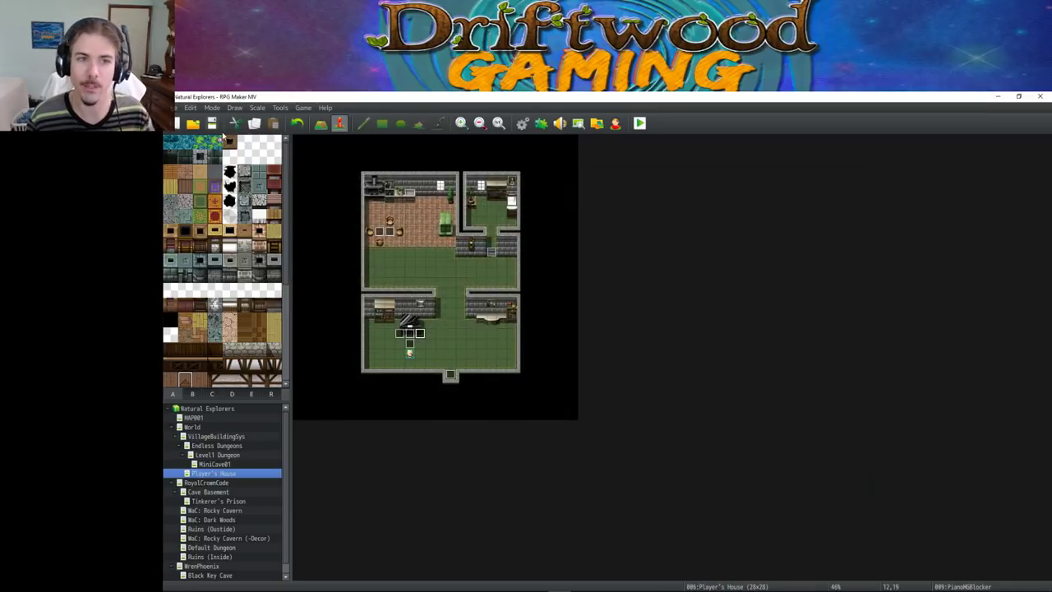
pyautogui.click(212, 124)
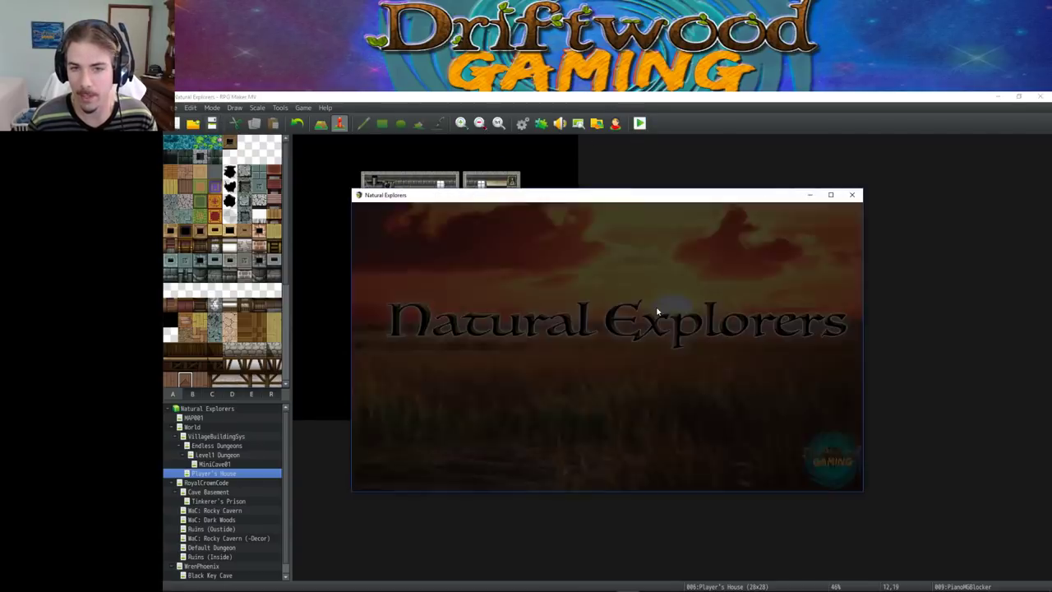
# - Start a new game, walk up to the piano, trigger and dismiss its prompt, then close the playtest
pyautogui.click(578, 400)
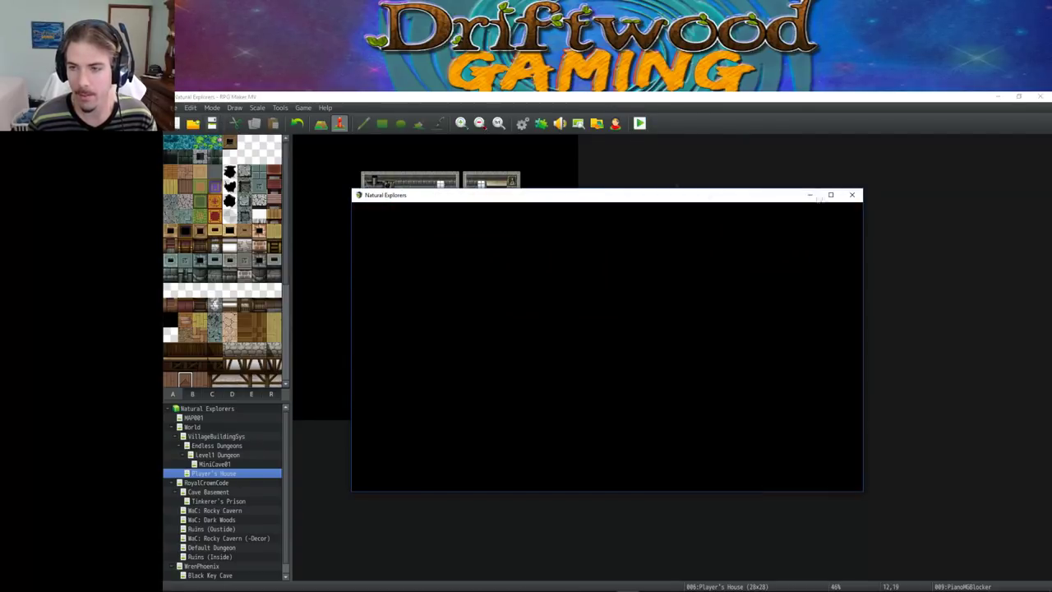
pyautogui.press('Up')
pyautogui.press('Return')
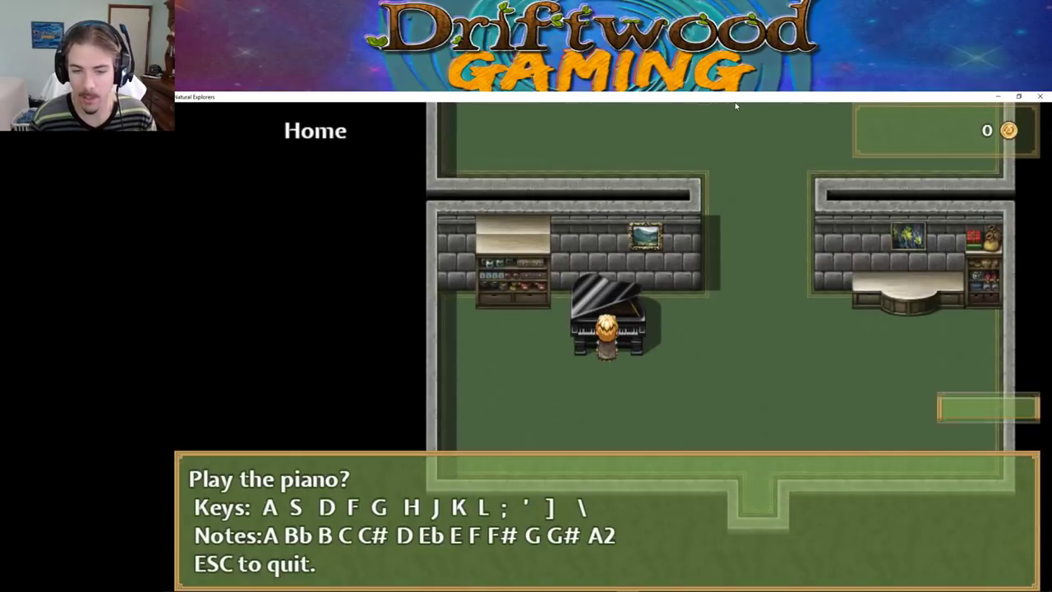
pyautogui.press('Return')
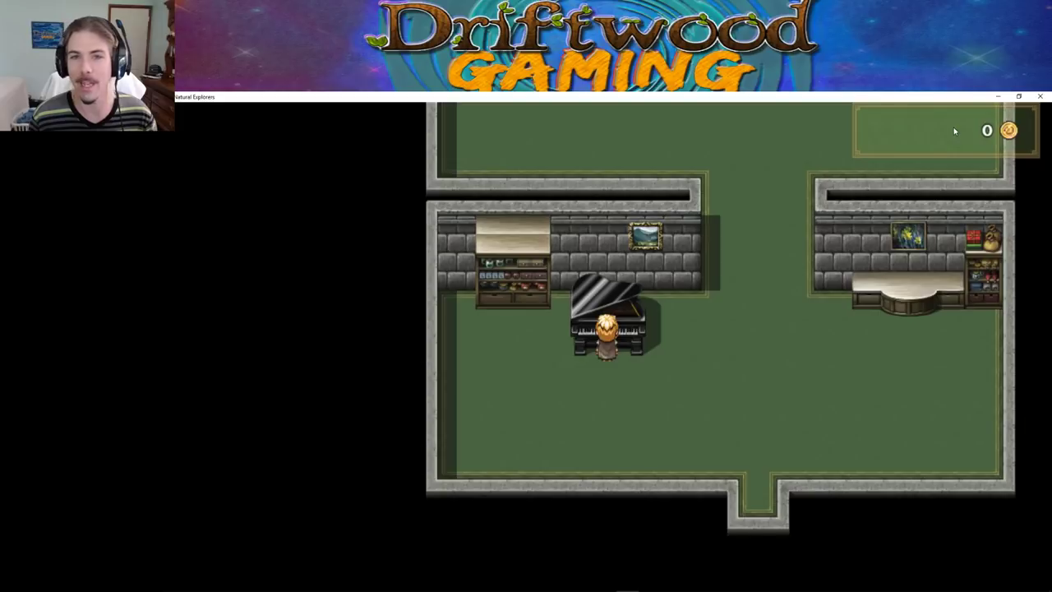
pyautogui.click(1040, 96)
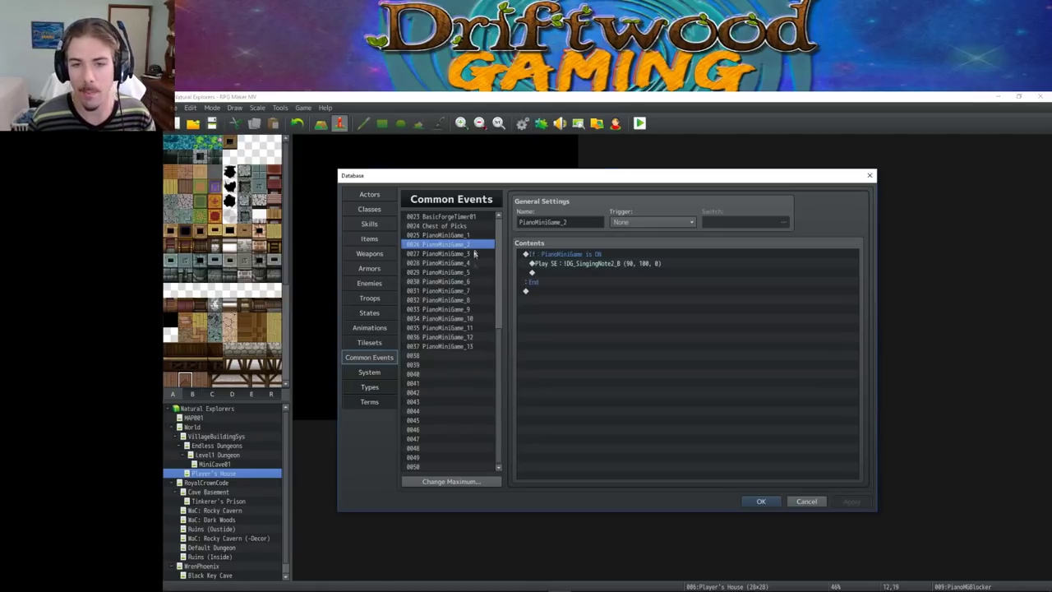
# - Close the Database and open the YEP_ButtonCommonEvents plugin settings
pyautogui.click(755, 501)
pyautogui.click(541, 123)
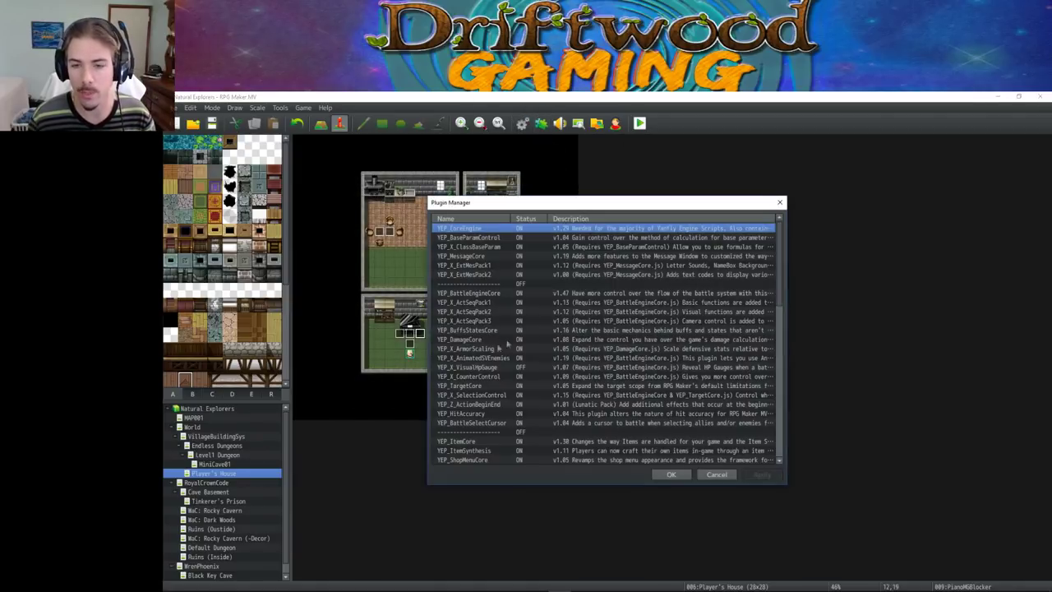
pyautogui.scroll(-5, 496, 350)
pyautogui.scroll(-4, 497, 351)
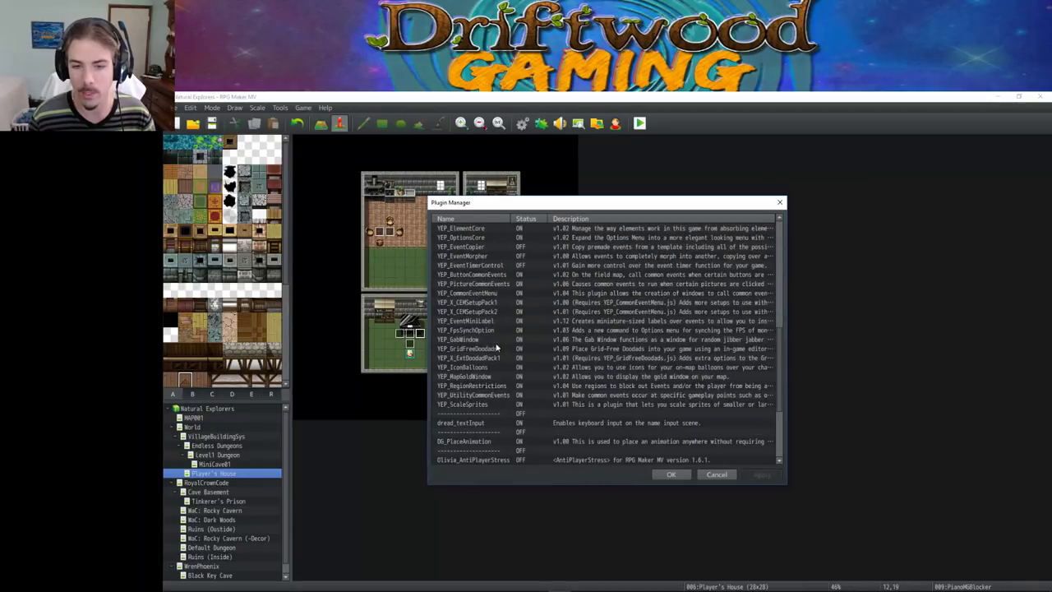
pyautogui.doubleClick(483, 275)
# - Confirm Key A calls PianoMiniGame_1, check the Key ] binding, and close the plugin windows
pyautogui.scroll(-5, 695, 337)
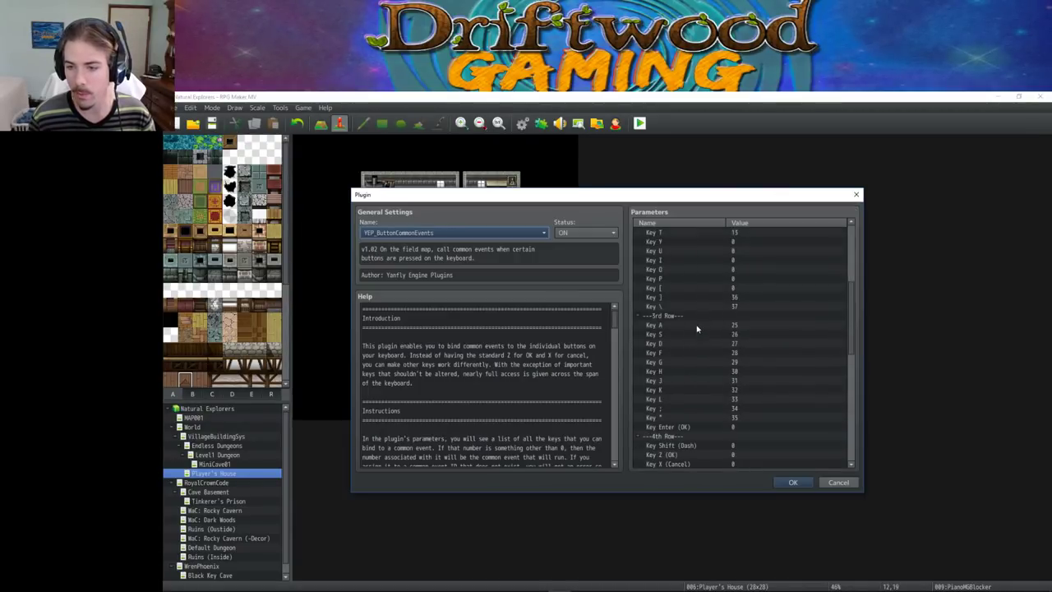
pyautogui.doubleClick(686, 325)
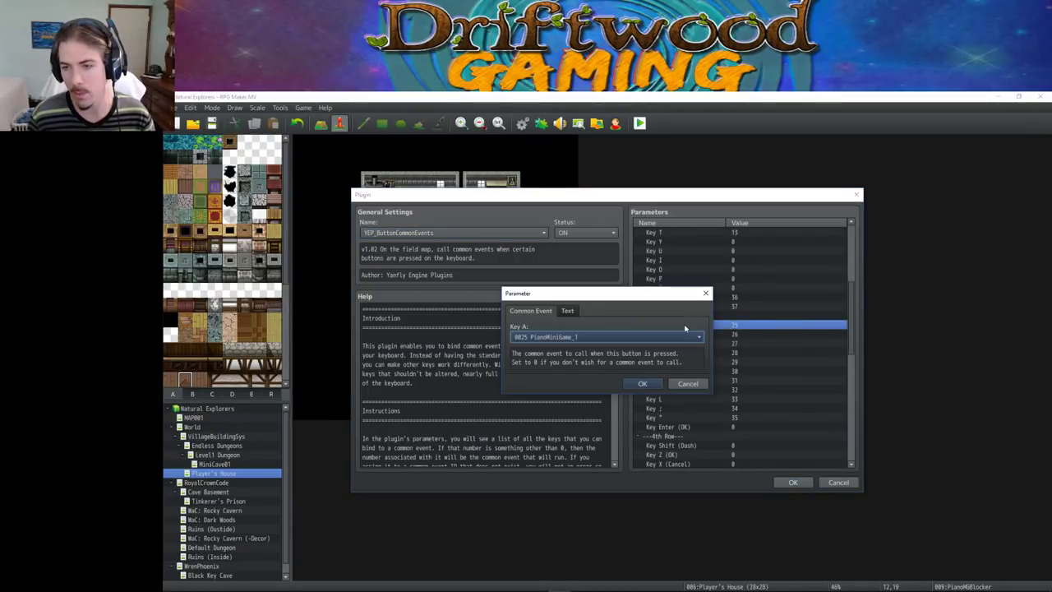
pyautogui.click(605, 342)
pyautogui.click(584, 331)
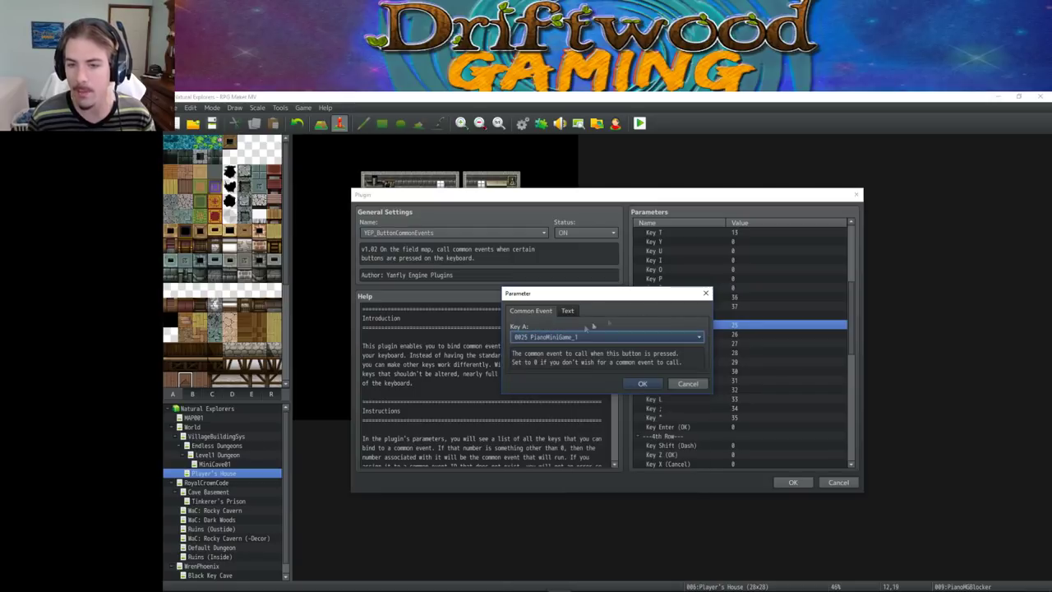
pyautogui.click(643, 384)
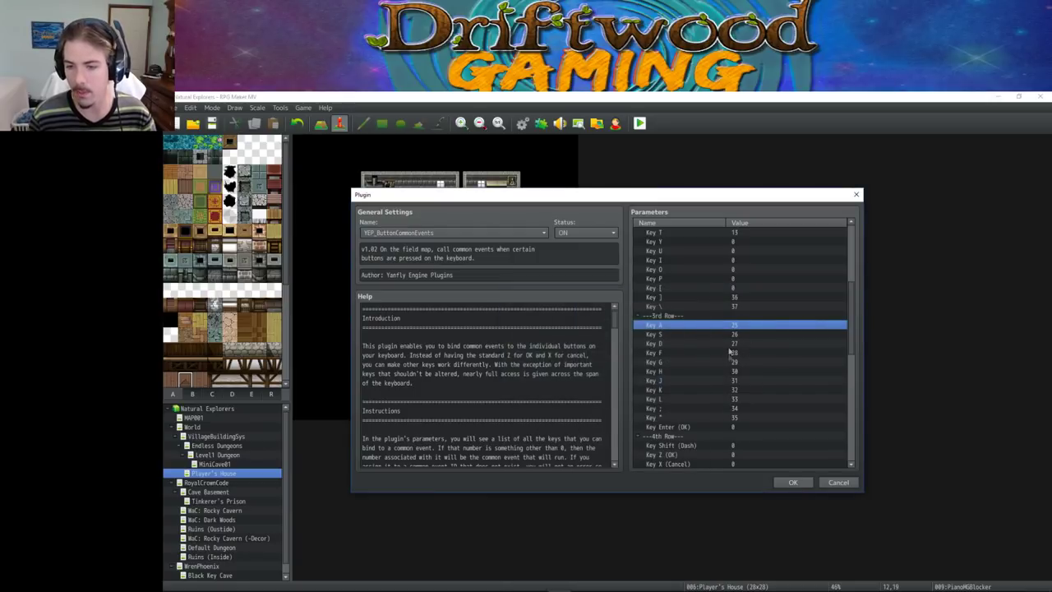
pyautogui.click(748, 419)
pyautogui.click(734, 297)
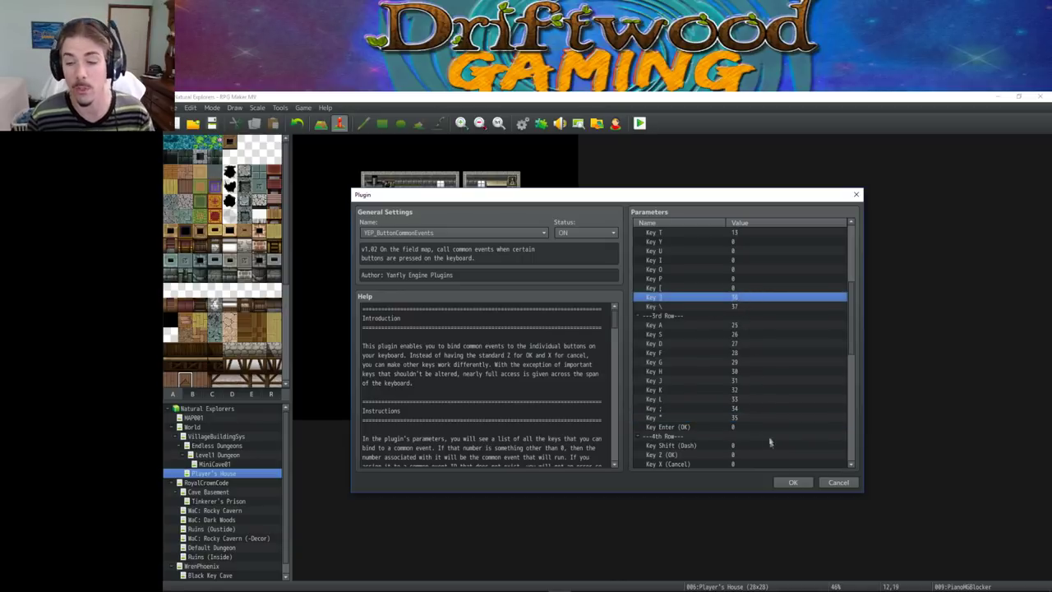
pyautogui.click(792, 482)
pyautogui.click(674, 480)
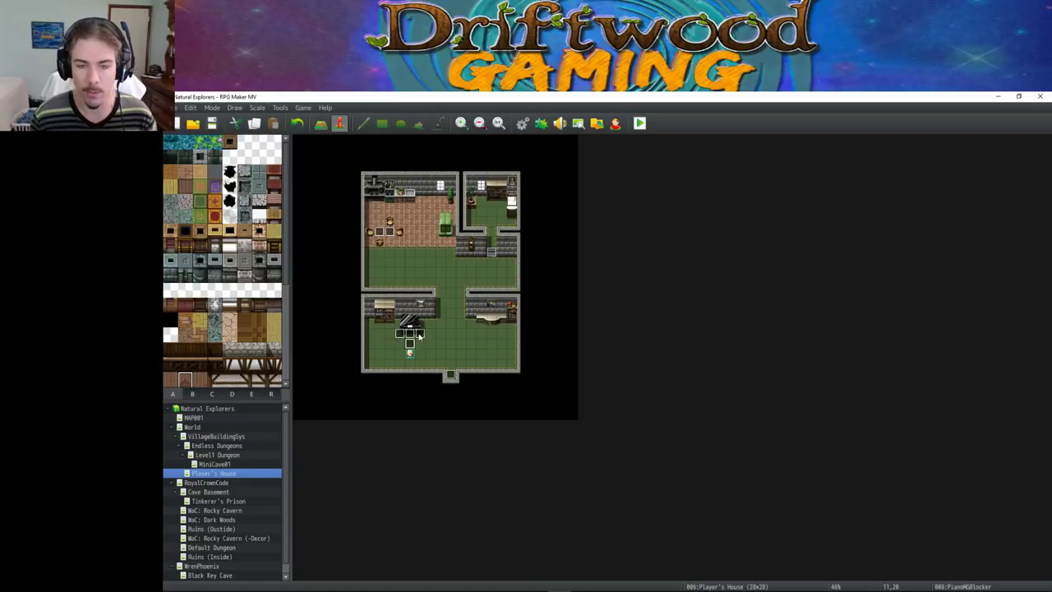
pyautogui.click(461, 122)
pyautogui.doubleClick(503, 444)
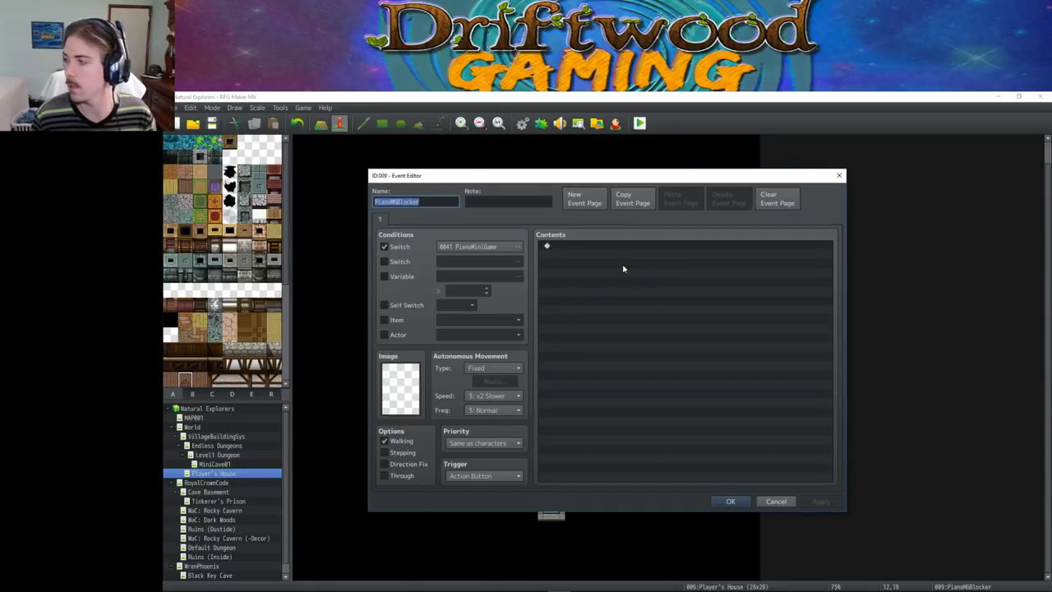
pyautogui.click(567, 246)
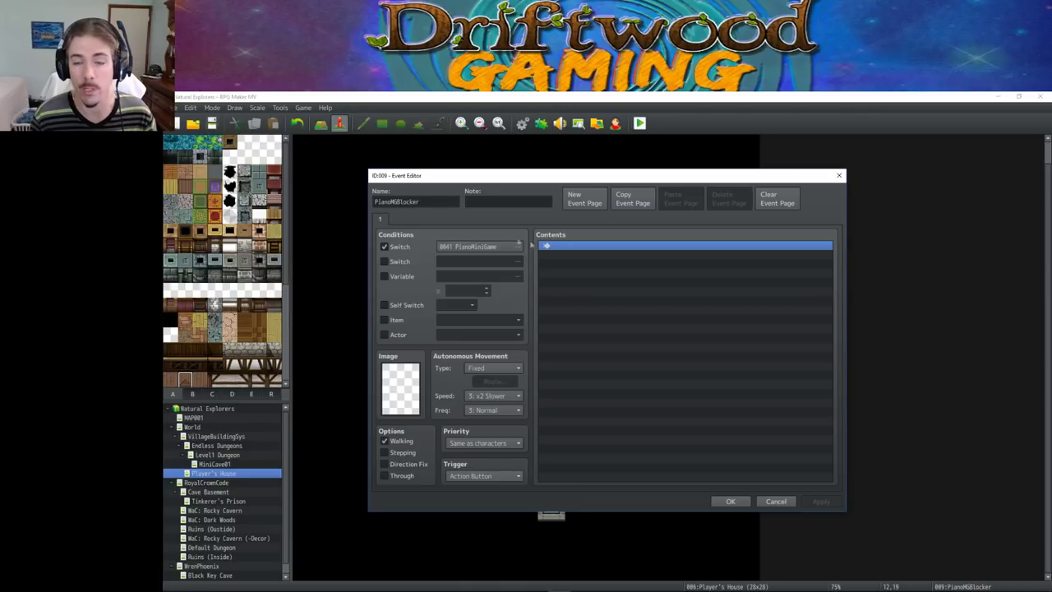
pyautogui.click(730, 500)
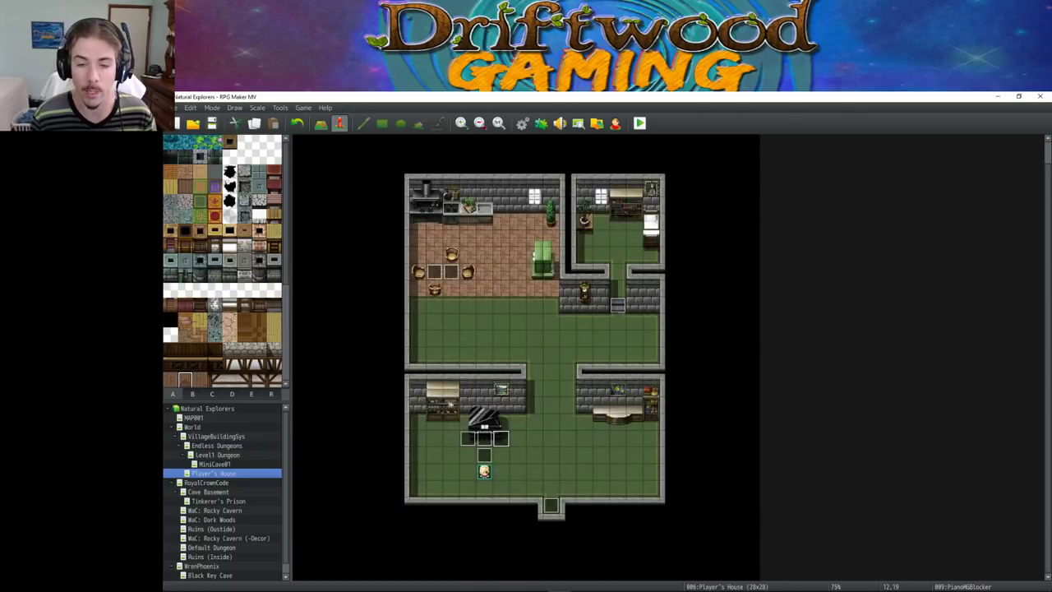
pyautogui.doubleClick(471, 440)
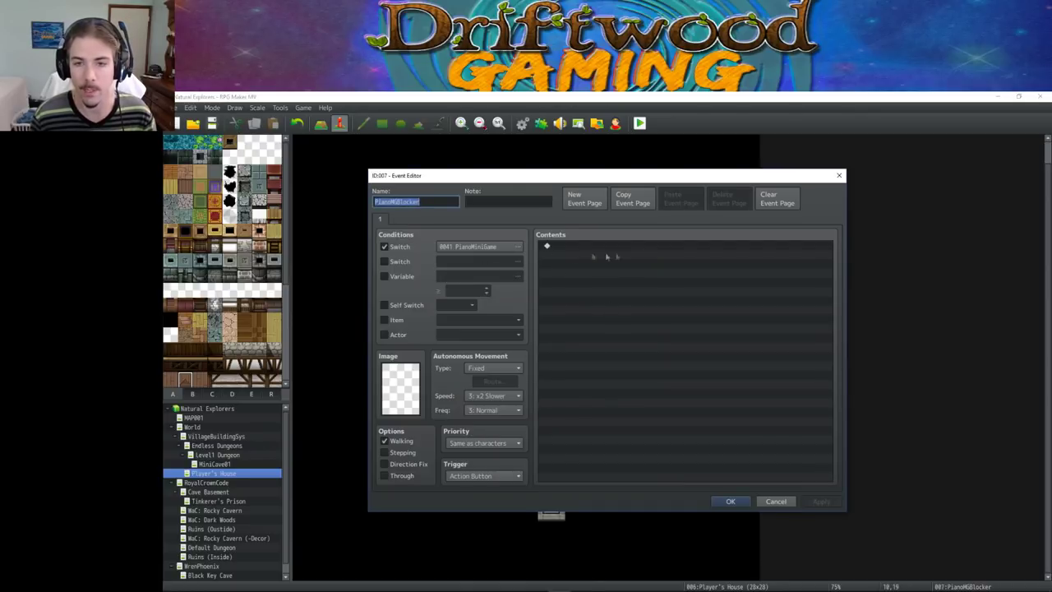
pyautogui.click(725, 500)
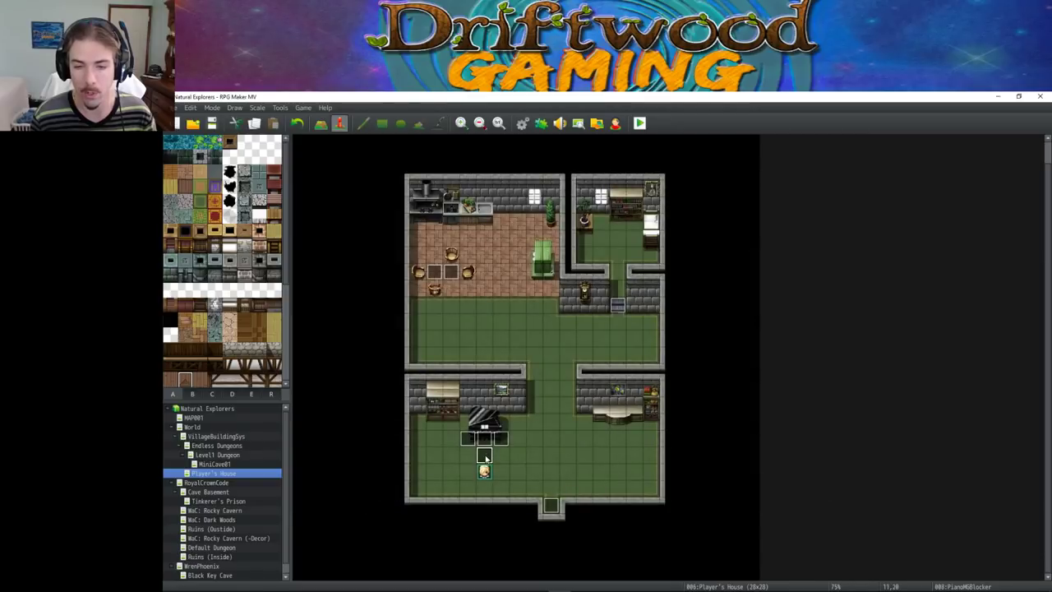
pyautogui.doubleClick(485, 458)
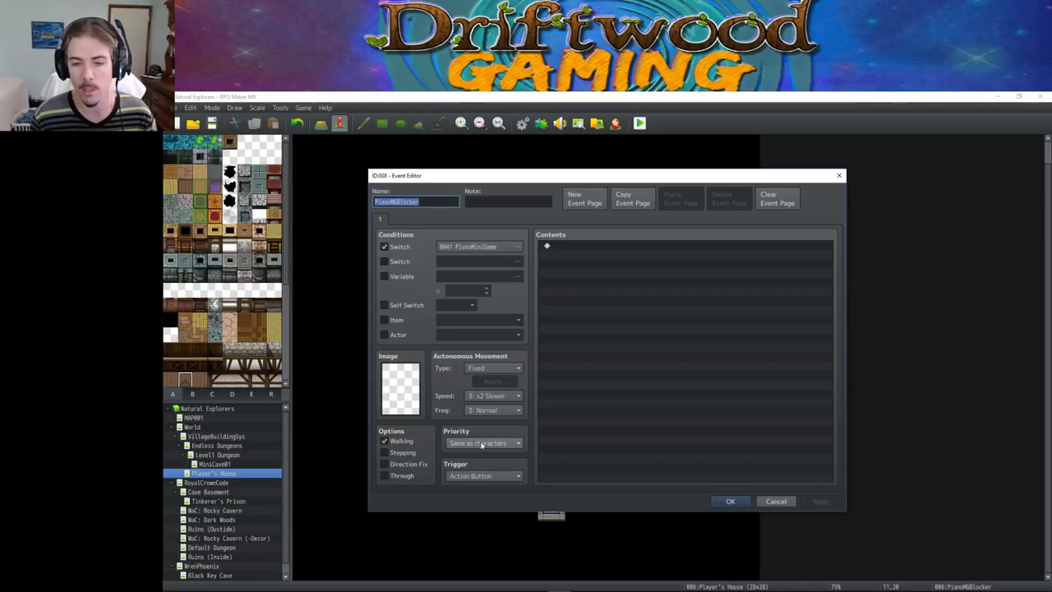
pyautogui.click(714, 501)
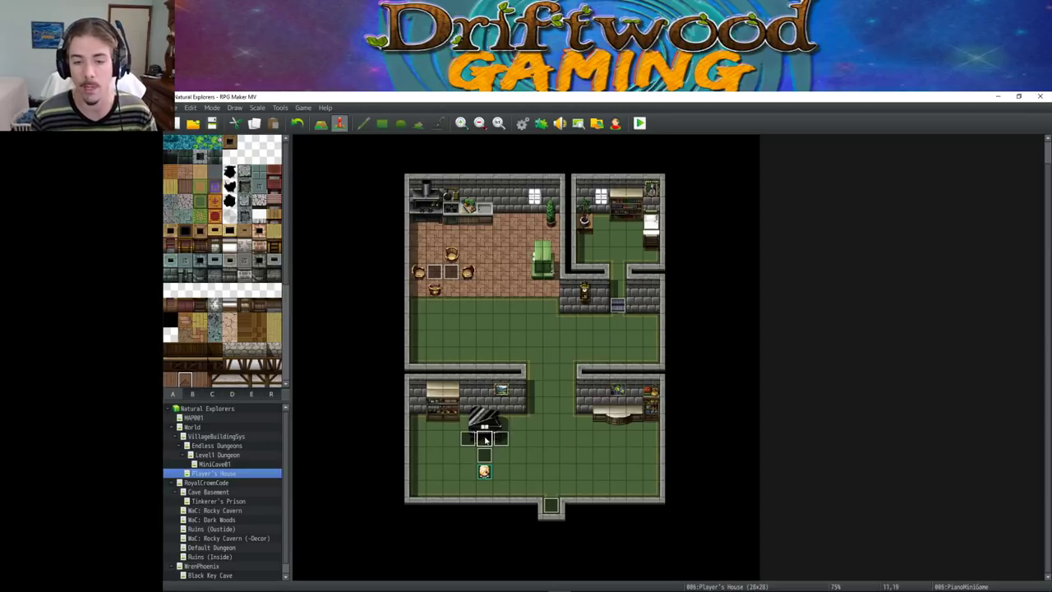
pyautogui.doubleClick(485, 440)
pyautogui.click(626, 243)
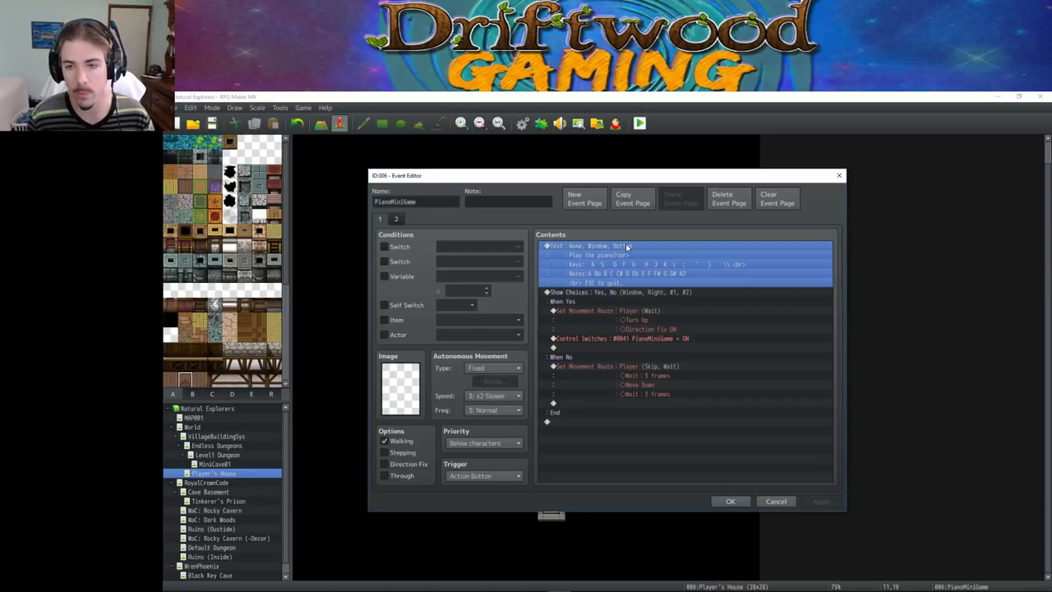
pyautogui.rightClick(626, 243)
pyautogui.click(640, 260)
pyautogui.doubleClick(641, 263)
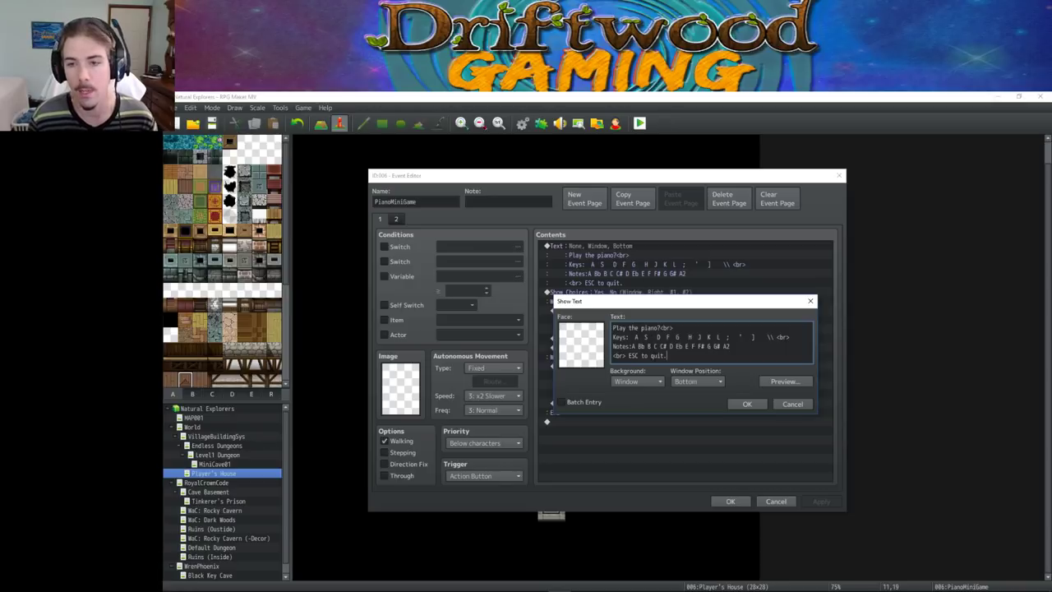
pyautogui.hotkey('shift', 'Left')
pyautogui.hotkey('shift', 'Left')
pyautogui.hotkey('shift', 'Left')
pyautogui.hotkey('shift', 'Left')
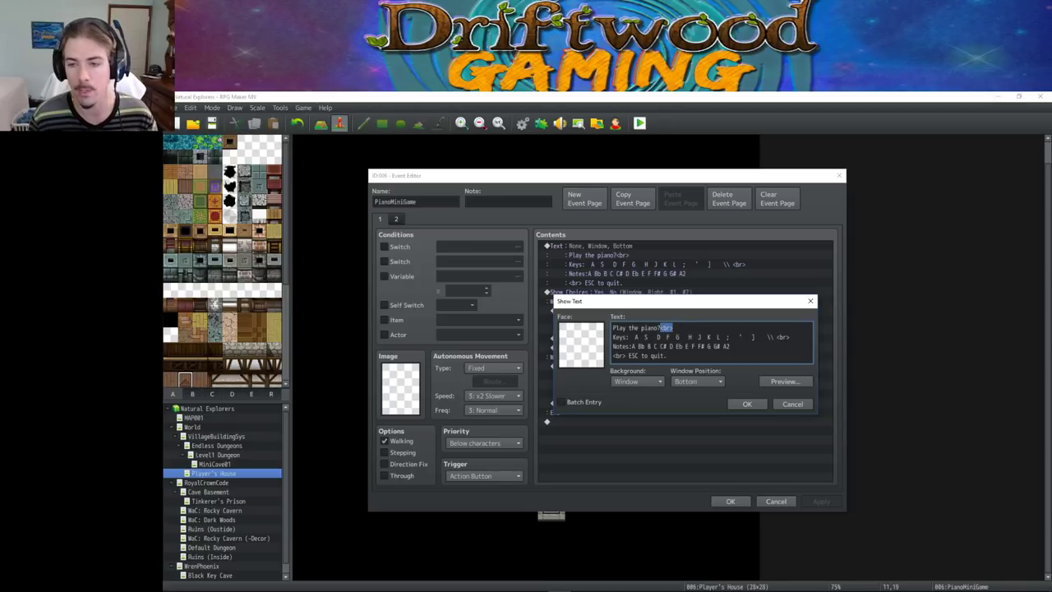
pyautogui.press('Down')
pyautogui.press('End')
pyautogui.hotkey('shift', 'Left')
pyautogui.hotkey('shift', 'Left')
pyautogui.hotkey('shift', 'Left')
pyautogui.hotkey('shift', 'Left')
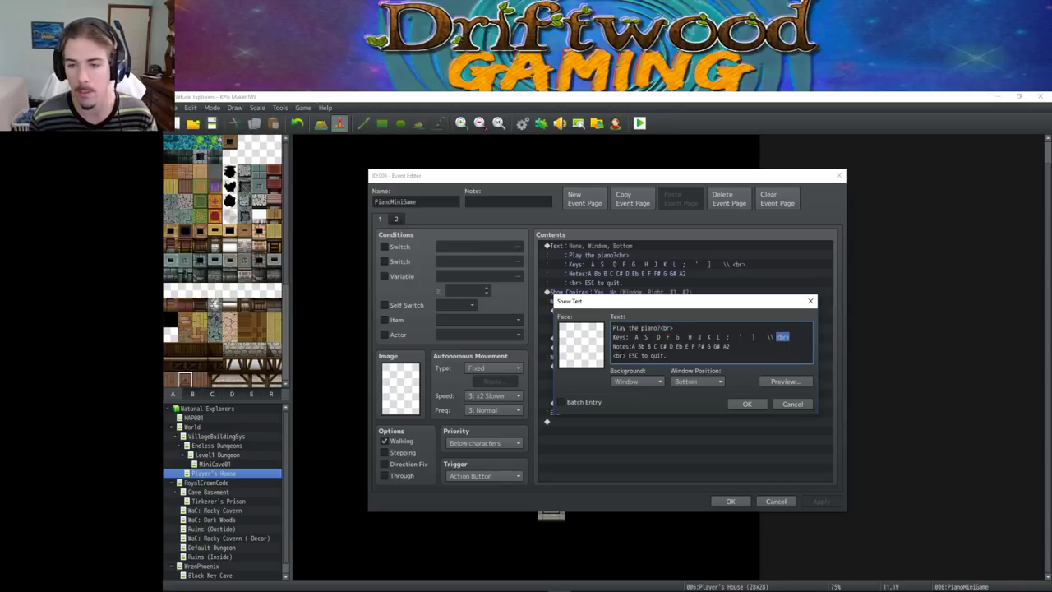
pyautogui.press('Left')
pyautogui.hotkey('shift', 'Left')
pyautogui.hotkey('shift', 'Left')
pyautogui.hotkey('shift', 'Left')
pyautogui.hotkey('shift', 'Left')
pyautogui.hotkey('shift', 'Left')
pyautogui.hotkey('shift', 'Left')
pyautogui.hotkey('shift', 'Left')
pyautogui.hotkey('shift', 'Left')
pyautogui.hotkey('shift', 'Left')
pyautogui.hotkey('shift', 'Left')
pyautogui.hotkey('shift', 'Left')
pyautogui.hotkey('shift', 'Left')
pyautogui.hotkey('shift', 'Left')
pyautogui.hotkey('shift', 'Left')
pyautogui.hotkey('shift', 'Left')
pyautogui.hotkey('shift', 'Left')
pyautogui.hotkey('shift', 'Left')
pyautogui.hotkey('shift', 'Left')
pyautogui.hotkey('shift', 'Left')
pyautogui.hotkey('shift', 'Left')
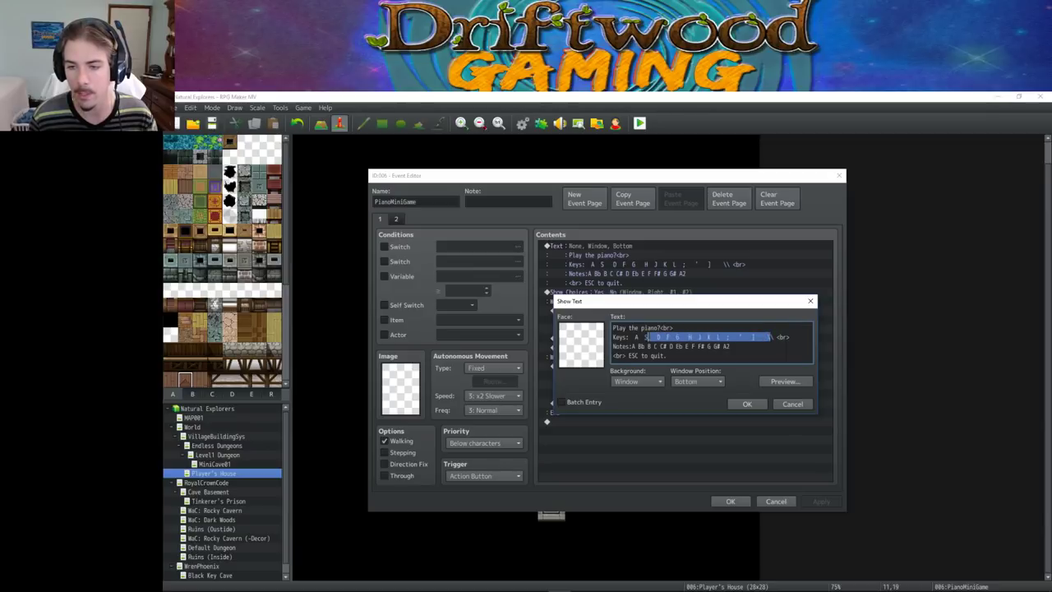
pyautogui.press('Down')
pyautogui.hotkey('shift', 'Right')
pyautogui.hotkey('shift', 'Right')
pyautogui.hotkey('shift', 'Right')
pyautogui.hotkey('shift', 'Right')
pyautogui.hotkey('shift', 'Right')
pyautogui.hotkey('shift', 'Right')
pyautogui.hotkey('shift', 'Right')
pyautogui.hotkey('shift', 'Right')
pyautogui.hotkey('shift', 'Right')
pyautogui.hotkey('shift', 'Right')
pyautogui.hotkey('shift', 'Right')
pyautogui.hotkey('shift', 'Right')
pyautogui.hotkey('shift', 'Right')
pyautogui.hotkey('shift', 'Right')
pyautogui.hotkey('shift', 'Right')
pyautogui.hotkey('shift', 'Right')
pyautogui.hotkey('shift', 'Right')
pyautogui.hotkey('shift', 'Right')
pyautogui.hotkey('shift', 'Right')
pyautogui.hotkey('shift', 'Right')
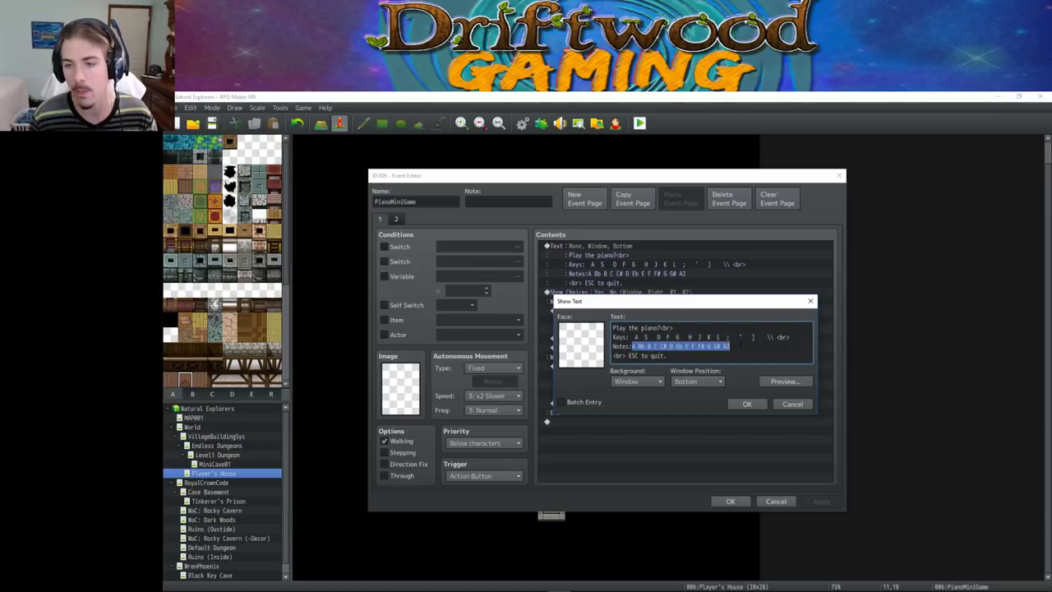
pyautogui.press('End')
pyautogui.hotkey('shift', 'Left')
pyautogui.hotkey('shift', 'Left')
pyautogui.hotkey('shift', 'Left')
pyautogui.hotkey('shift', 'Left')
pyautogui.hotkey('shift', 'Left')
pyautogui.hotkey('shift', 'Left')
pyautogui.hotkey('shift', 'Left')
pyautogui.hotkey('shift', 'Left')
pyautogui.hotkey('shift', 'Left')
pyautogui.hotkey('shift', 'Left')
pyautogui.hotkey('shift', 'Left')
pyautogui.hotkey('shift', 'Left')
pyautogui.hotkey('shift', 'Left')
pyautogui.hotkey('shift', 'Left')
pyautogui.hotkey('shift', 'Left')
pyautogui.hotkey('shift', 'Left')
pyautogui.hotkey('shift', 'Left')
pyautogui.hotkey('shift', 'Left')
pyautogui.hotkey('shift', 'Left')
pyautogui.hotkey('shift', 'Left')
pyautogui.hotkey('shift', 'Left')
pyautogui.hotkey('shift', 'Left')
pyautogui.hotkey('shift', 'Left')
pyautogui.hotkey('shift', 'Left')
pyautogui.hotkey('shift', 'Left')
pyautogui.hotkey('shift', 'Left')
pyautogui.hotkey('shift', 'Left')
pyautogui.hotkey('shift', 'Left')
pyautogui.hotkey('shift', 'Left')
pyautogui.hotkey('shift', 'Left')
pyautogui.hotkey('shift', 'Left')
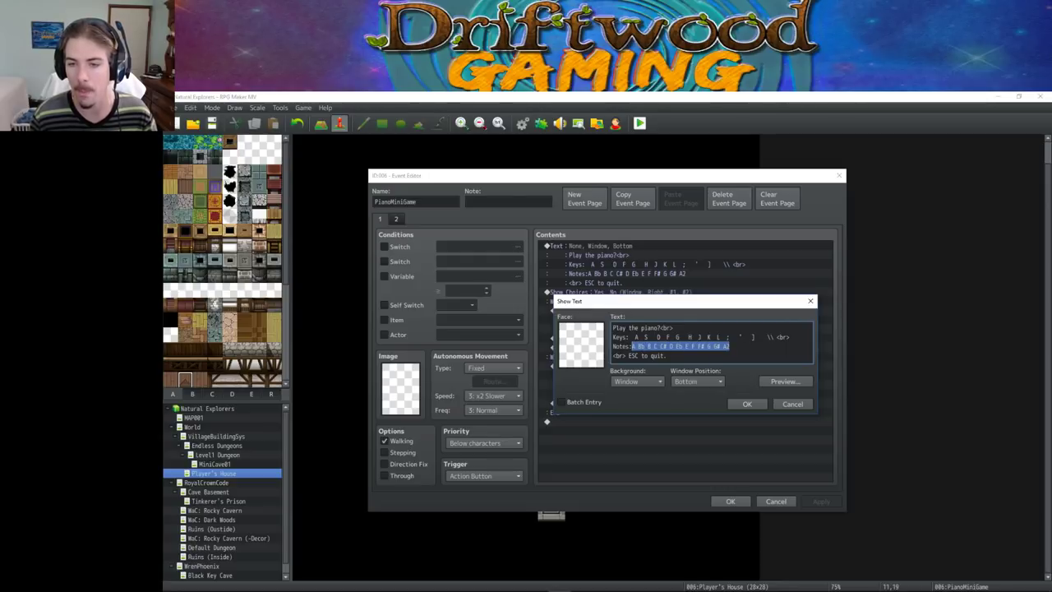
pyautogui.press('Up')
pyautogui.hotkey('shift', 'Right')
pyautogui.hotkey('shift', 'Right')
pyautogui.hotkey('shift', 'Right')
pyautogui.hotkey('shift', 'Right')
pyautogui.hotkey('shift', 'Right')
pyautogui.hotkey('shift', 'Right')
pyautogui.hotkey('shift', 'Right')
pyautogui.hotkey('shift', 'Right')
pyautogui.hotkey('shift', 'Right')
pyautogui.hotkey('shift', 'Right')
pyautogui.hotkey('shift', 'Right')
pyautogui.hotkey('shift', 'Right')
pyautogui.hotkey('shift', 'Right')
pyautogui.hotkey('shift', 'Right')
pyautogui.hotkey('shift', 'Right')
pyautogui.hotkey('shift', 'Right')
pyautogui.hotkey('shift', 'Right')
pyautogui.hotkey('shift', 'Right')
pyautogui.hotkey('shift', 'Right')
pyautogui.hotkey('shift', 'Right')
pyautogui.press('Left')
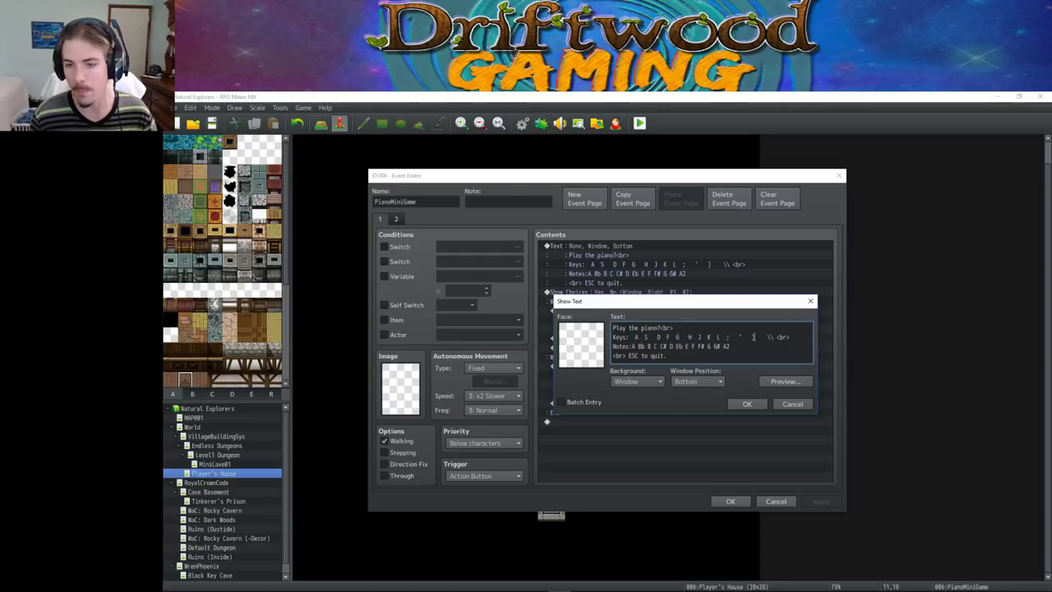
pyautogui.press('Right')
pyautogui.press('Right')
pyautogui.press('Right')
pyautogui.press('Right')
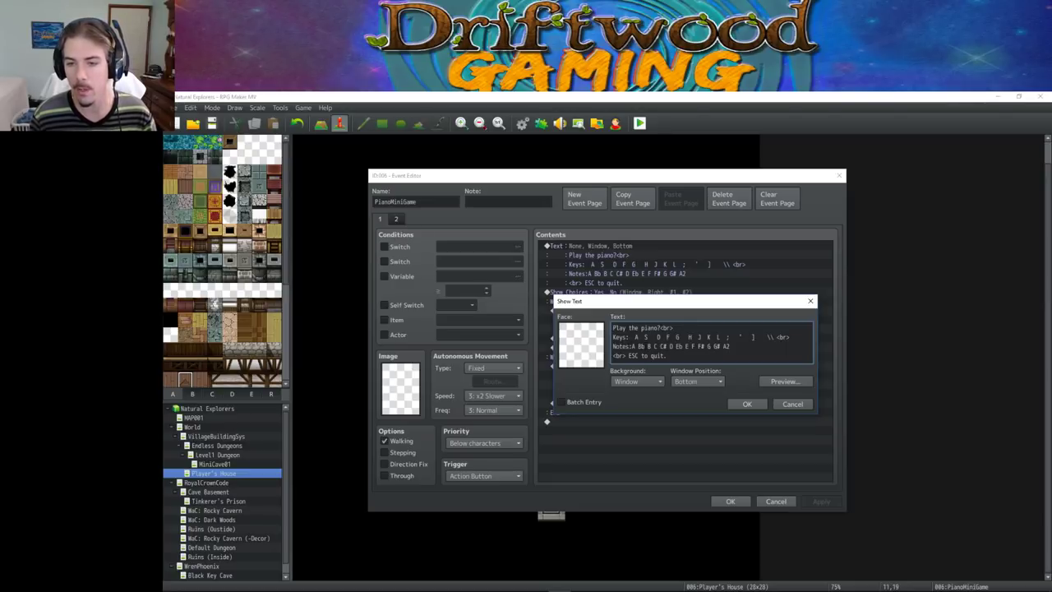
pyautogui.moveTo(730, 346); pyautogui.dragTo(624, 346)
pyautogui.click(655, 346)
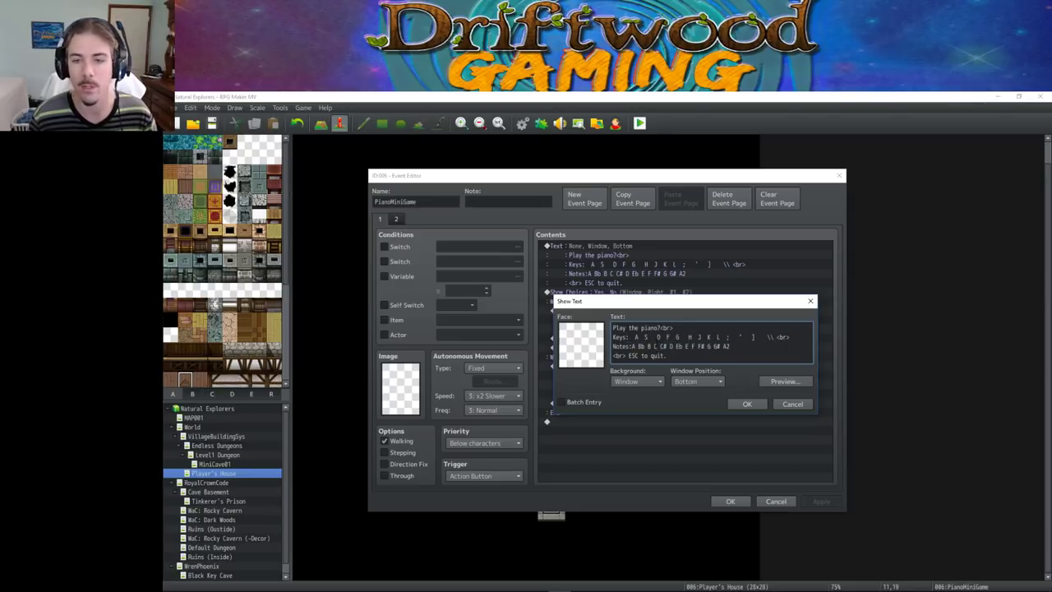
# - Close the prompt message and reopen the Yes/No Show Choices command without changes
pyautogui.click(747, 403)
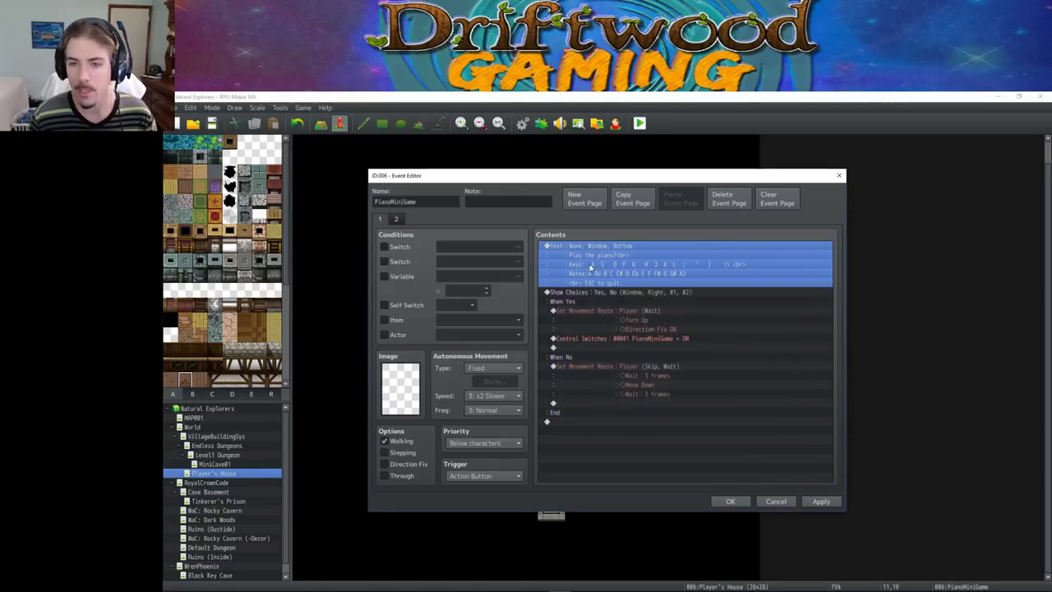
pyautogui.click(616, 296)
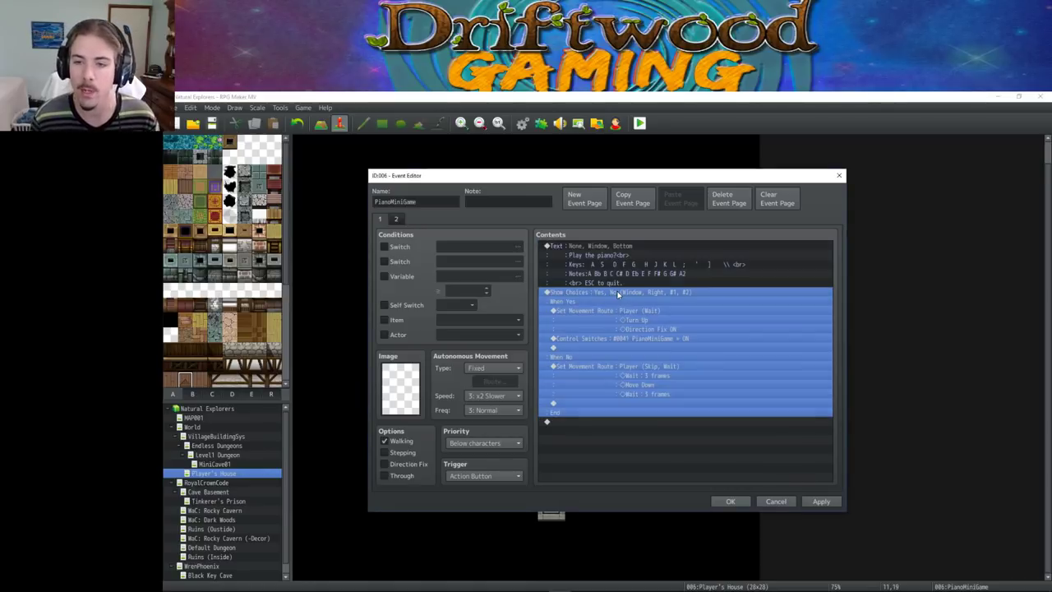
pyautogui.rightClick(620, 295)
pyautogui.click(626, 312)
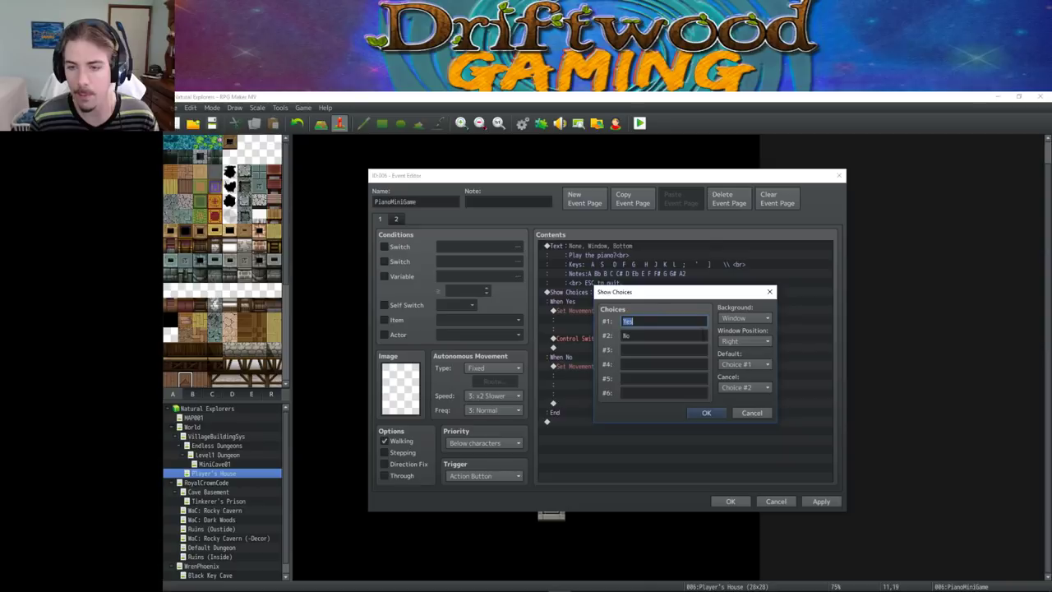
pyautogui.click(715, 414)
# - Reopen and confirm the Yes branch's Turn Up movement route
pyautogui.click(618, 313)
pyautogui.rightClick(618, 313)
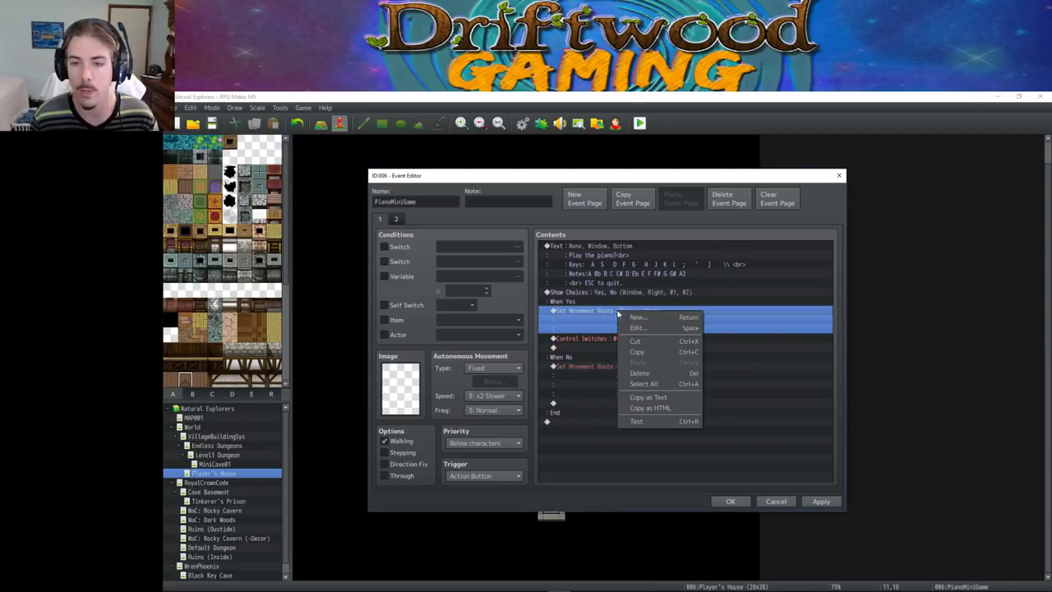
pyautogui.click(637, 331)
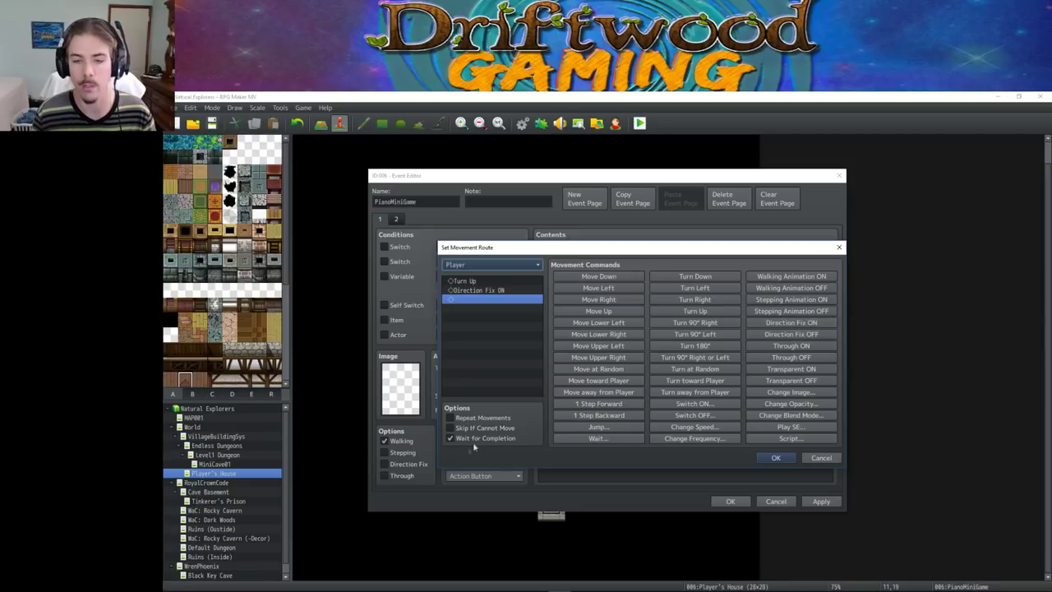
pyautogui.click(772, 458)
# - Select the PianoMiniGame switch command, then reopen and confirm the No branch's step-back route
pyautogui.click(630, 340)
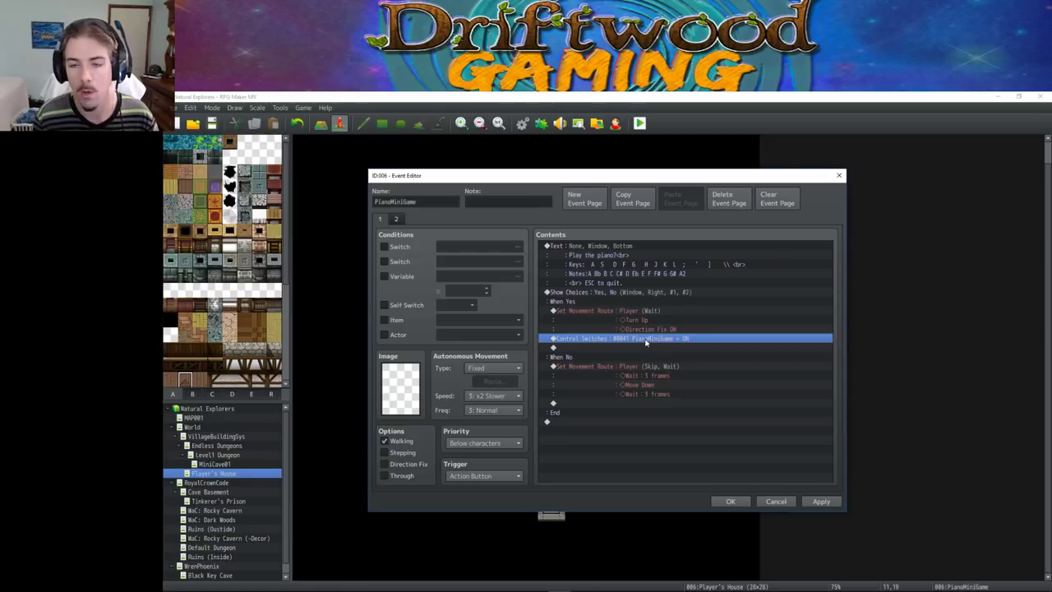
pyautogui.click(633, 367)
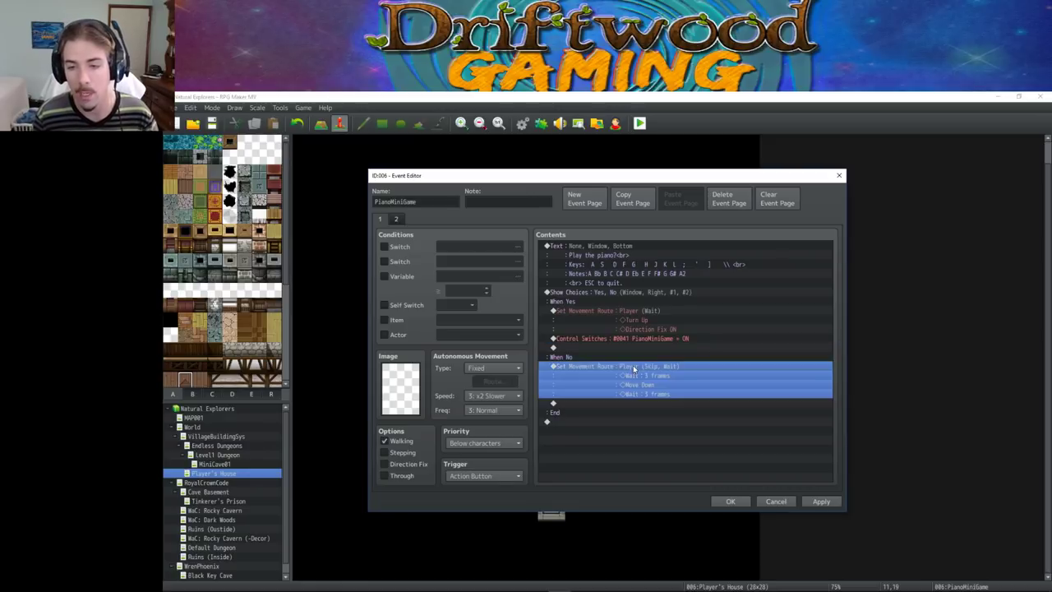
pyautogui.rightClick(625, 371)
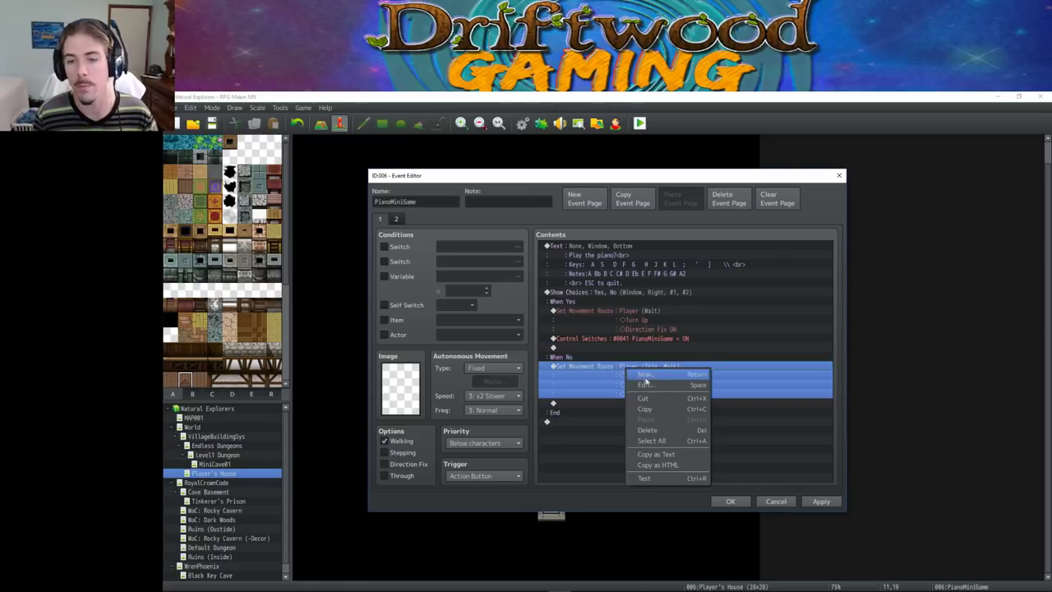
pyautogui.click(649, 376)
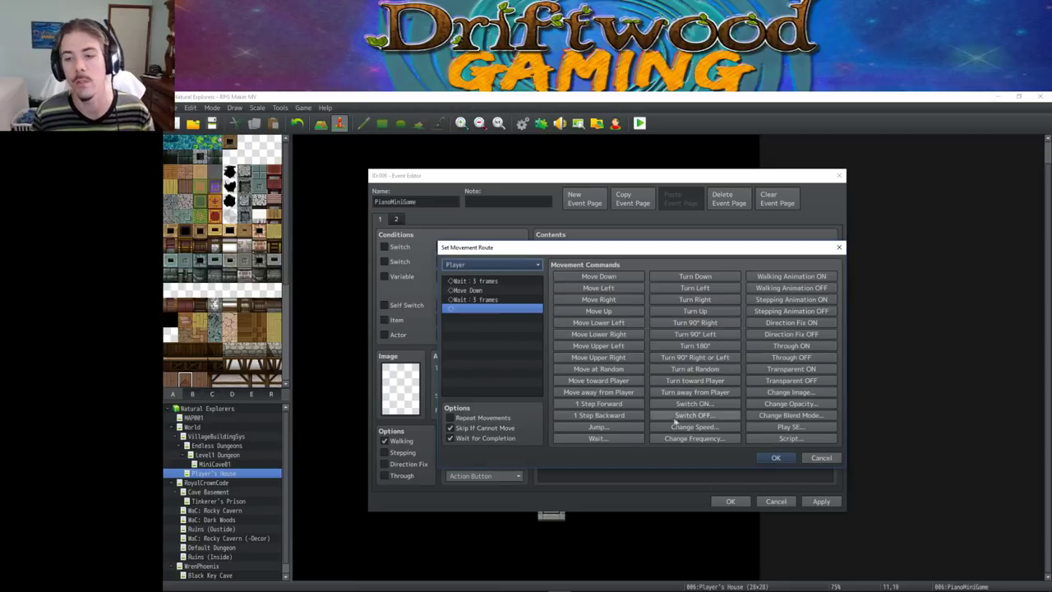
pyautogui.click(776, 459)
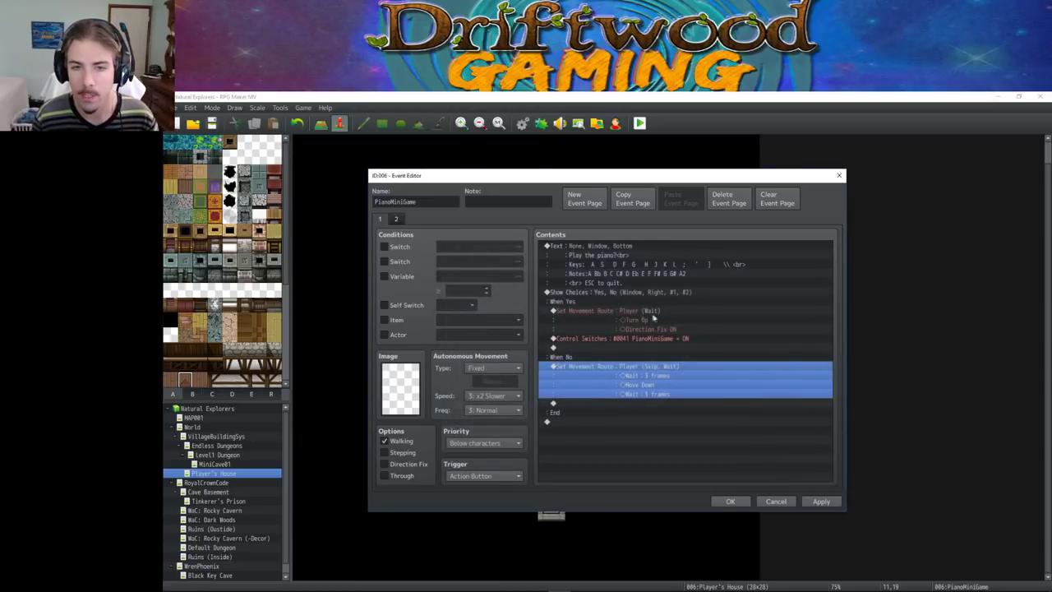
pyautogui.click(397, 220)
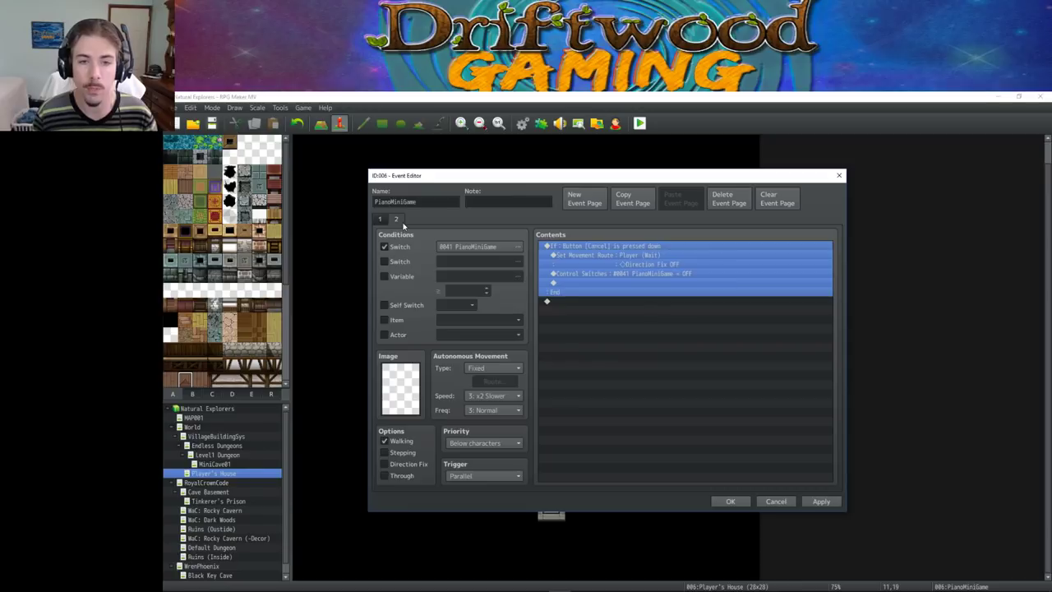
pyautogui.click(643, 301)
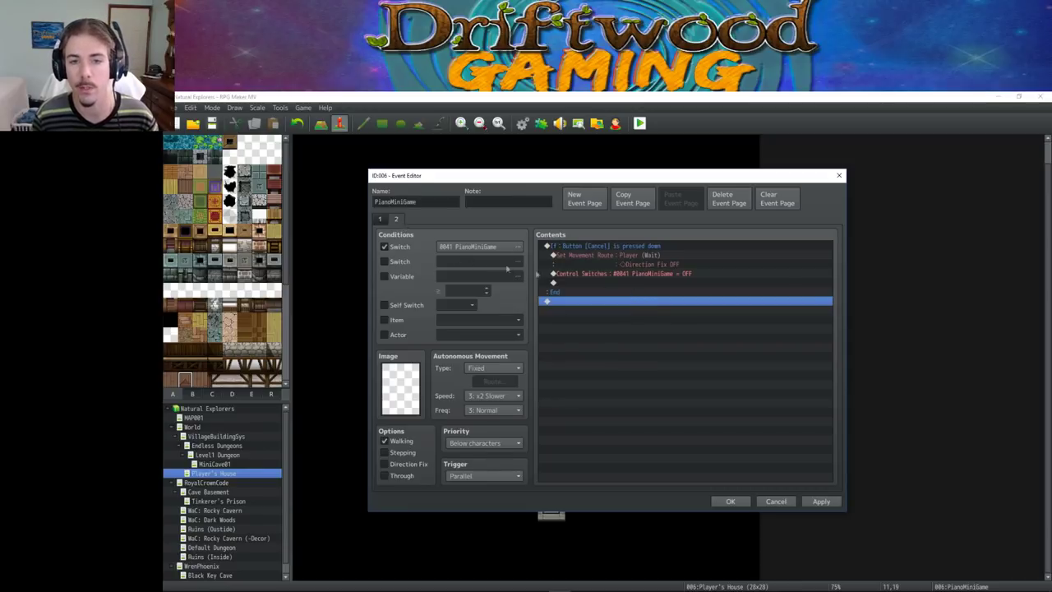
pyautogui.click(384, 247)
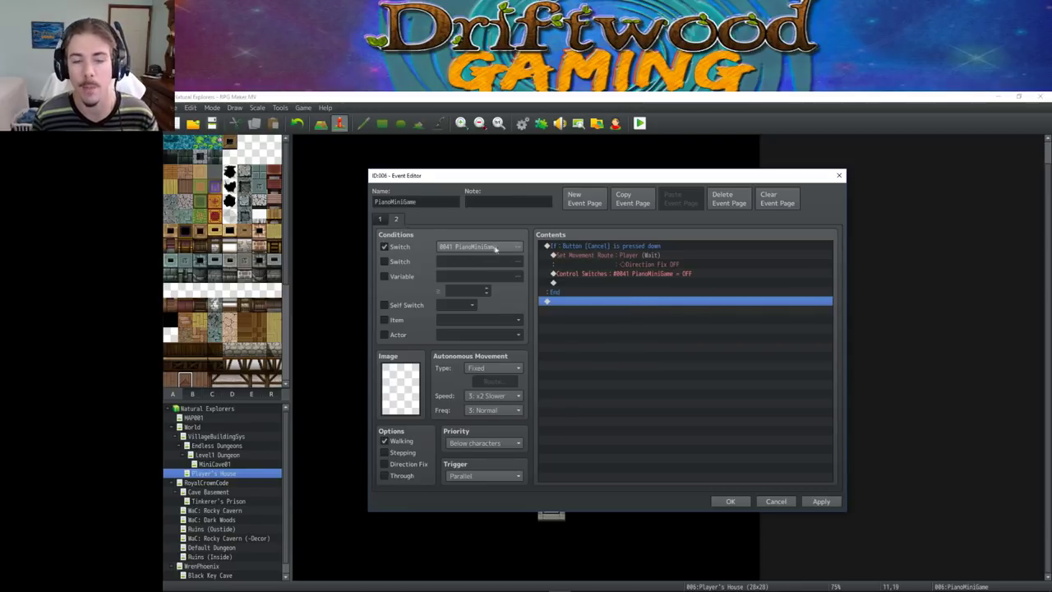
pyautogui.click(629, 255)
pyautogui.click(612, 290)
pyautogui.press('Down')
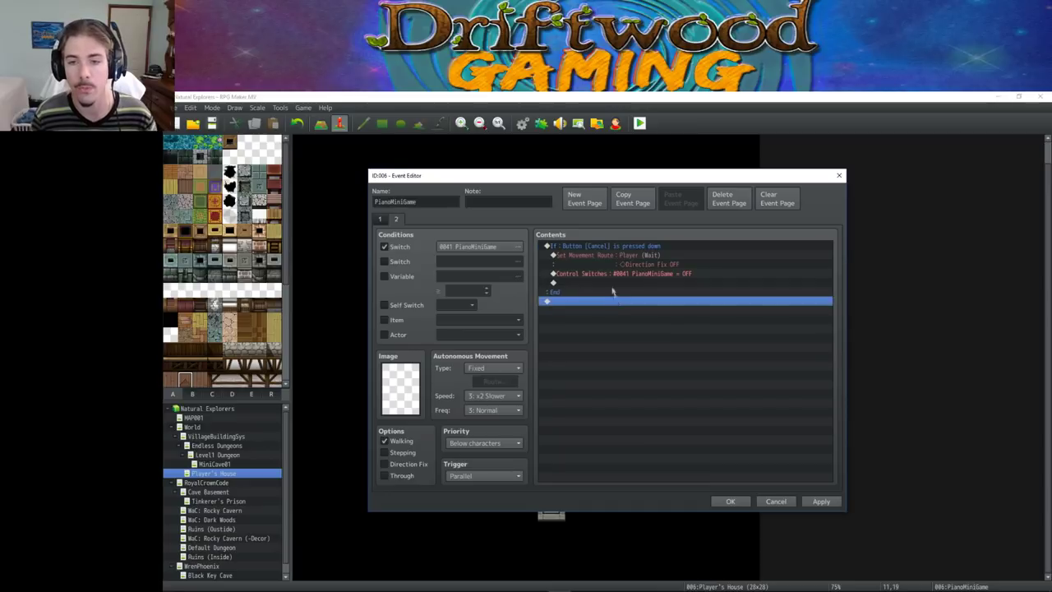
pyautogui.click(592, 248)
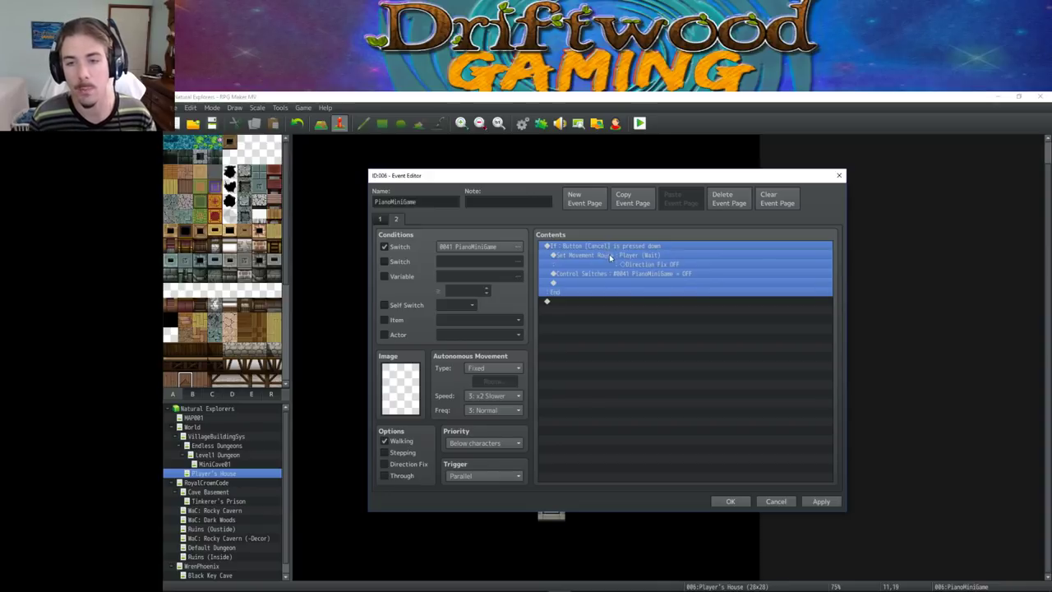
pyautogui.rightClick(609, 254)
pyautogui.click(625, 258)
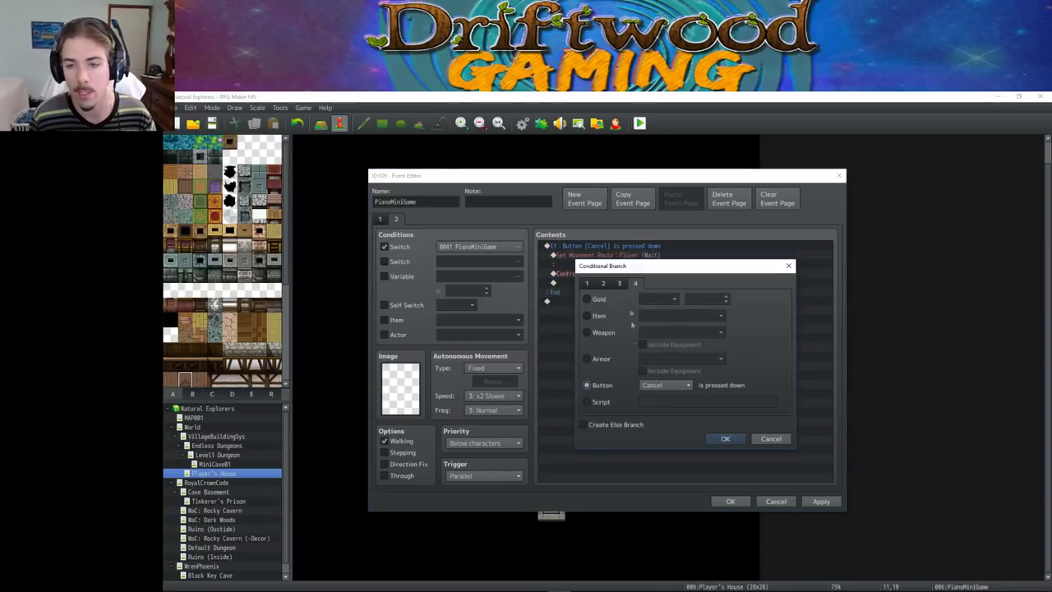
pyautogui.click(666, 386)
pyautogui.click(668, 405)
pyautogui.click(771, 438)
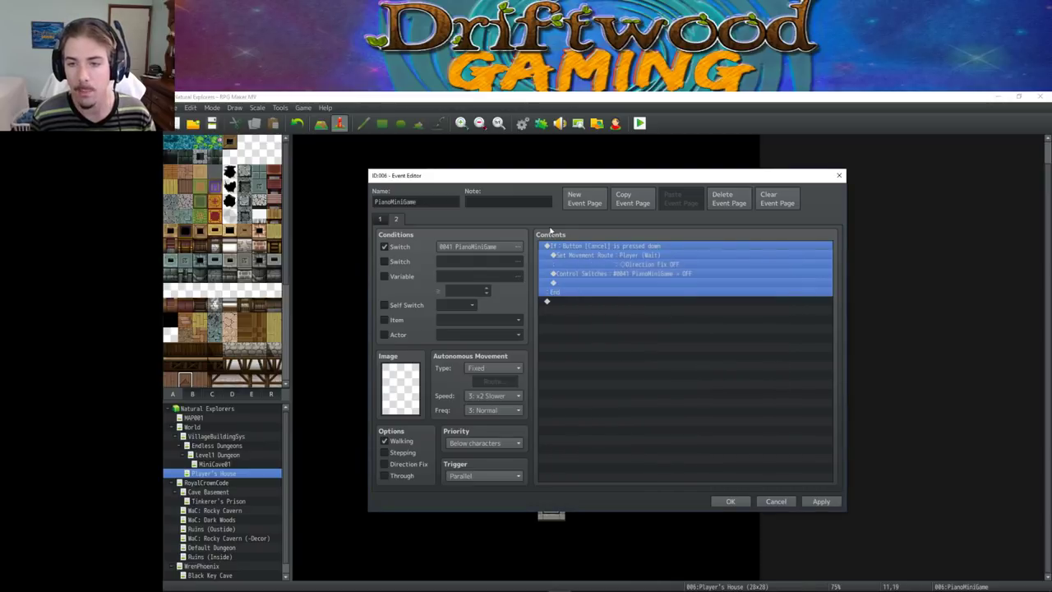
pyautogui.click(658, 258)
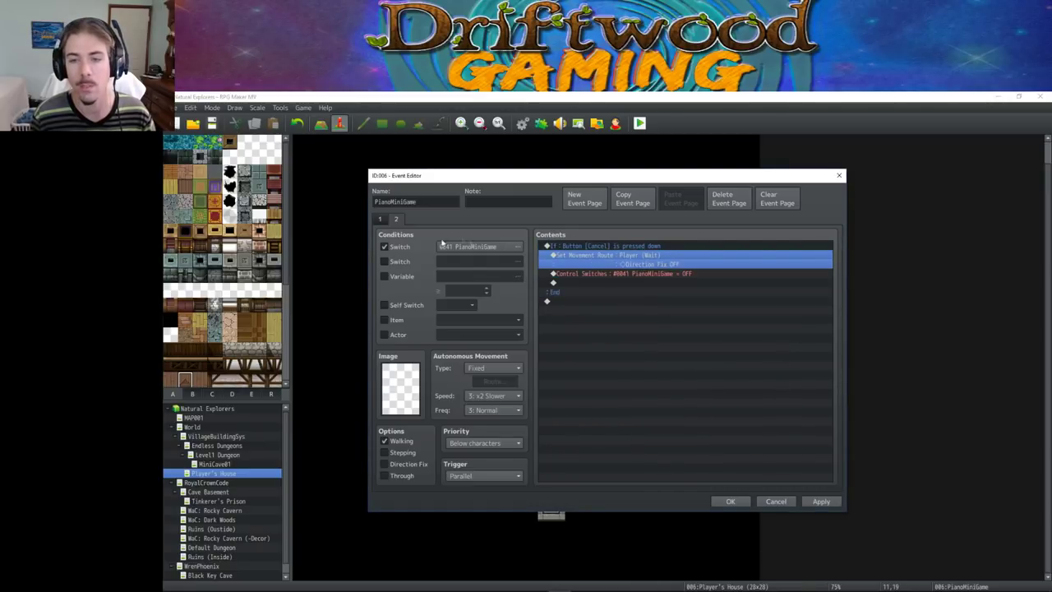
pyautogui.rightClick(632, 258)
pyautogui.click(646, 275)
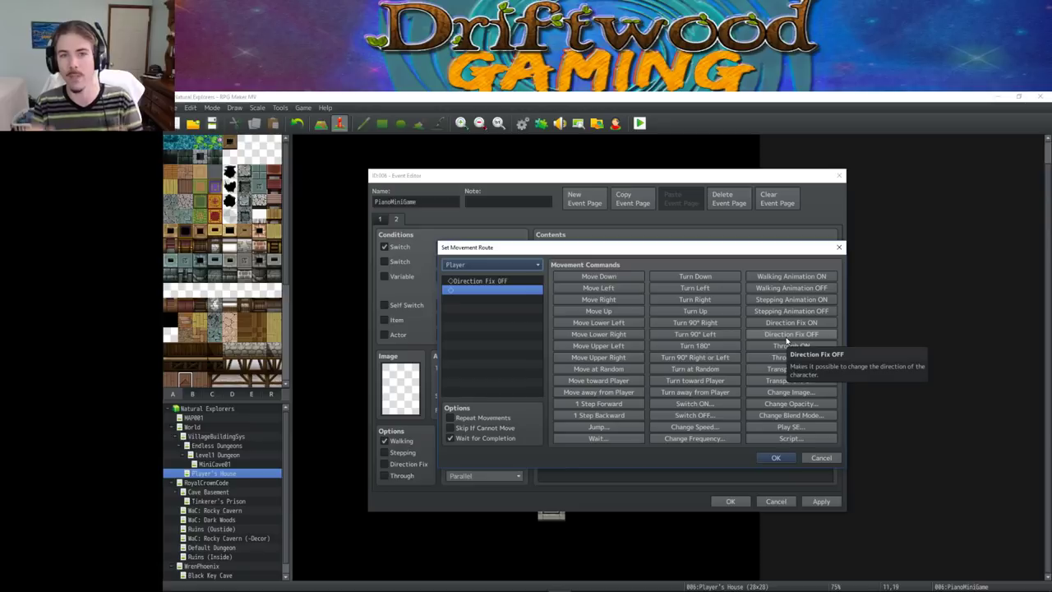
pyautogui.click(775, 458)
pyautogui.click(623, 275)
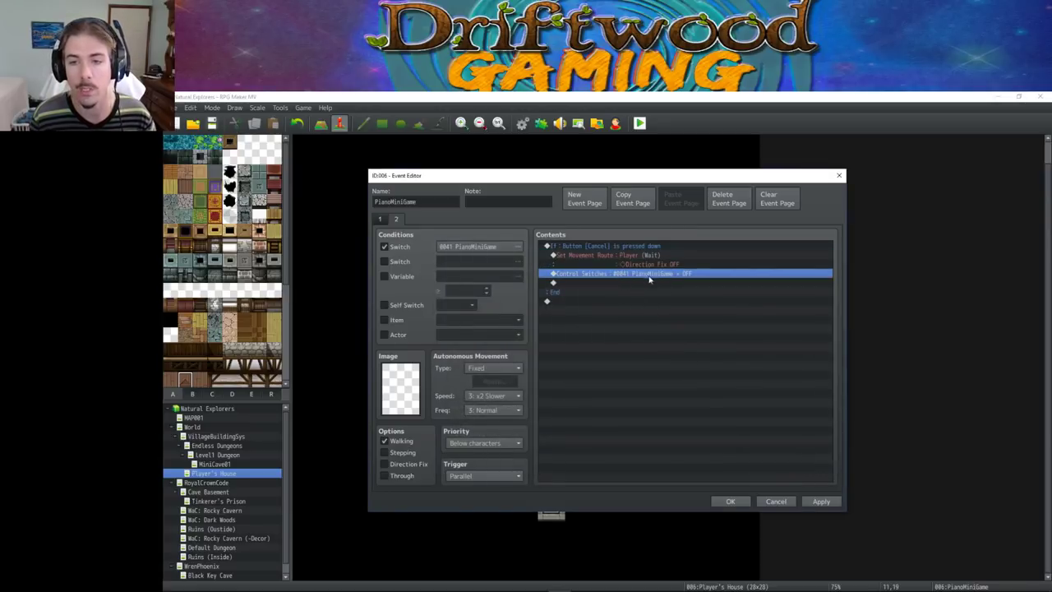
pyautogui.click(395, 220)
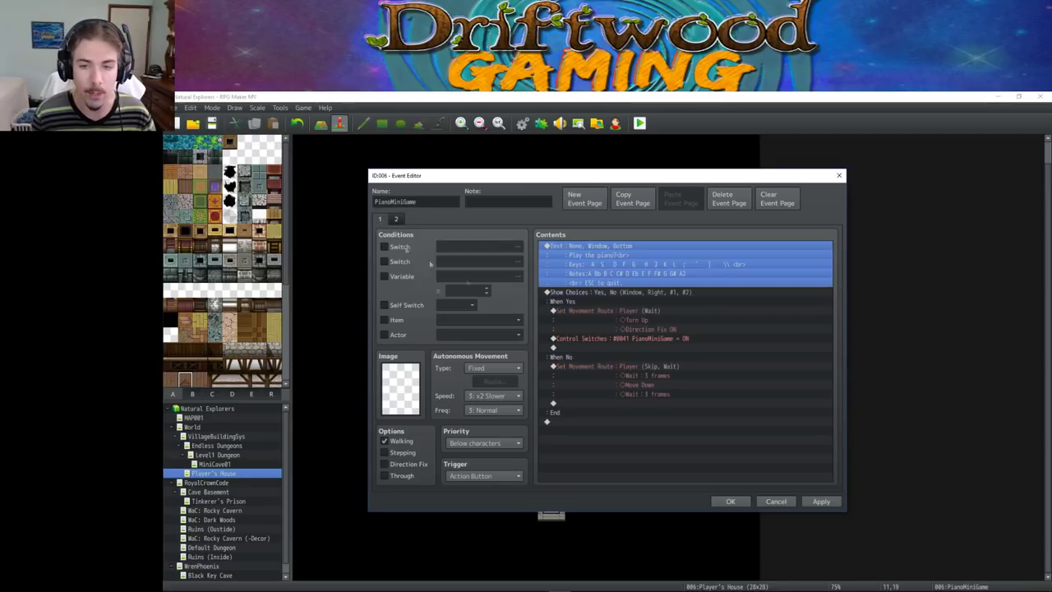
# - Close the Event Editor with OK and select the blocker event below the piano
pyautogui.click(730, 501)
pyautogui.click(486, 455)
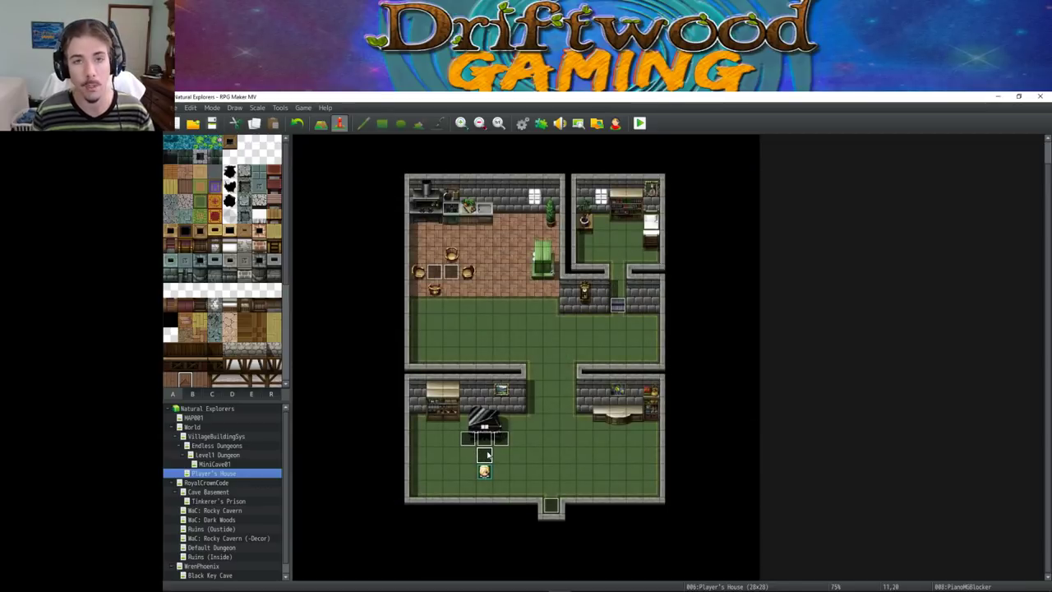